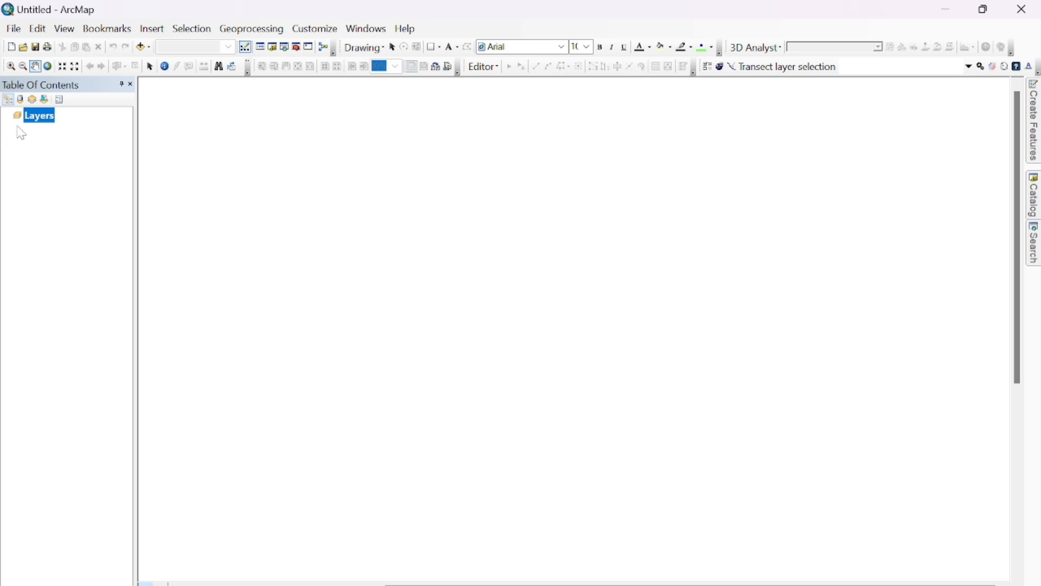
Step: Add bands B4, B5 and B6 of the LC08_L1TP_126059_20190822 Landsat scene from the 2019 folder to the map
right_click(49, 125)
left_click(71, 126)
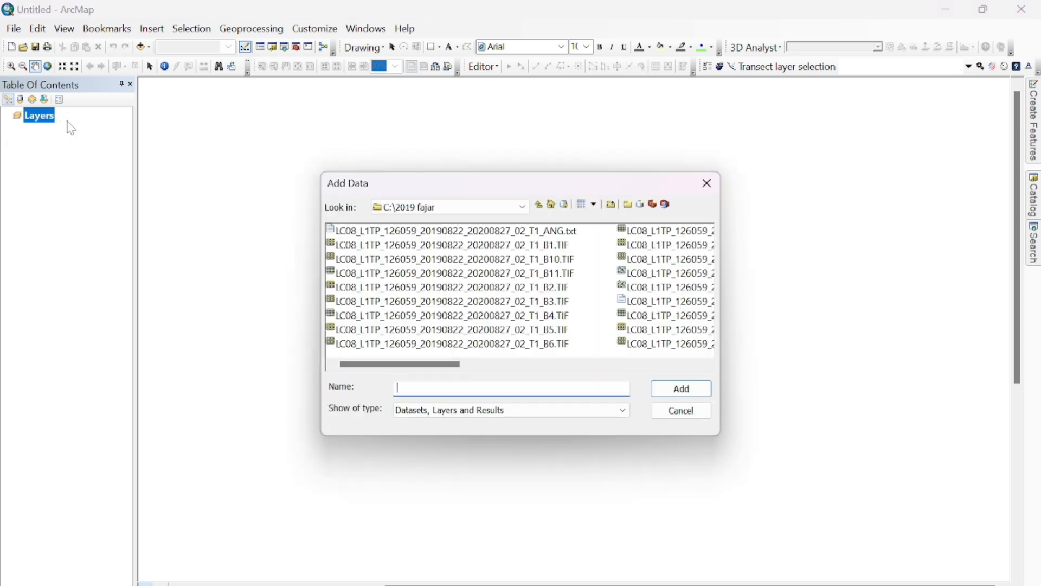
left_click(554, 322)
left_click(562, 332, "shift")
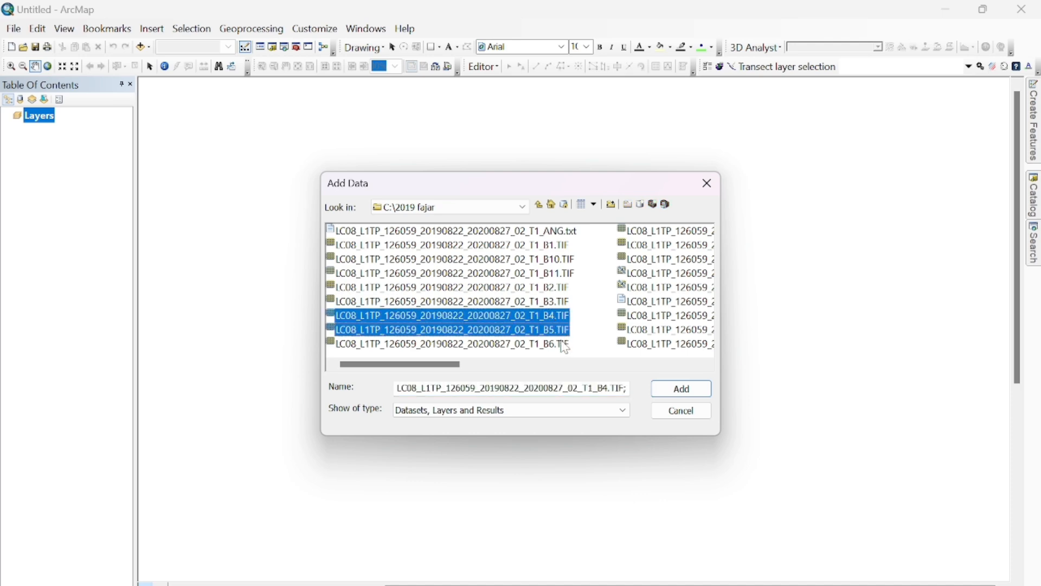
left_click(562, 345, "shift")
left_click(687, 395)
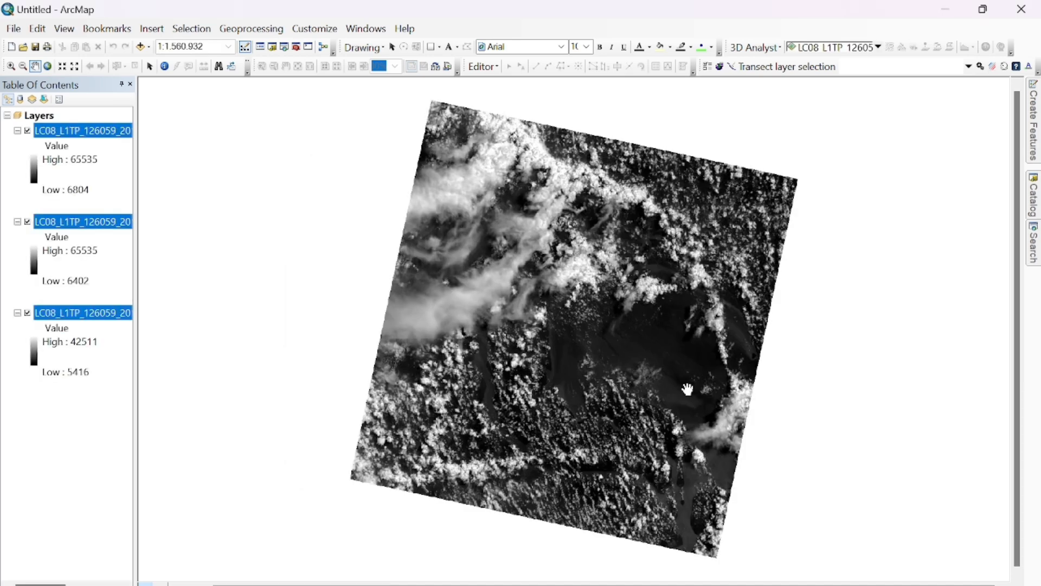
Step: Open the Composite Bands raster processing tool and load the 2019 scene's B4, B5 and B6 TIFs as input rasters
left_click(251, 29)
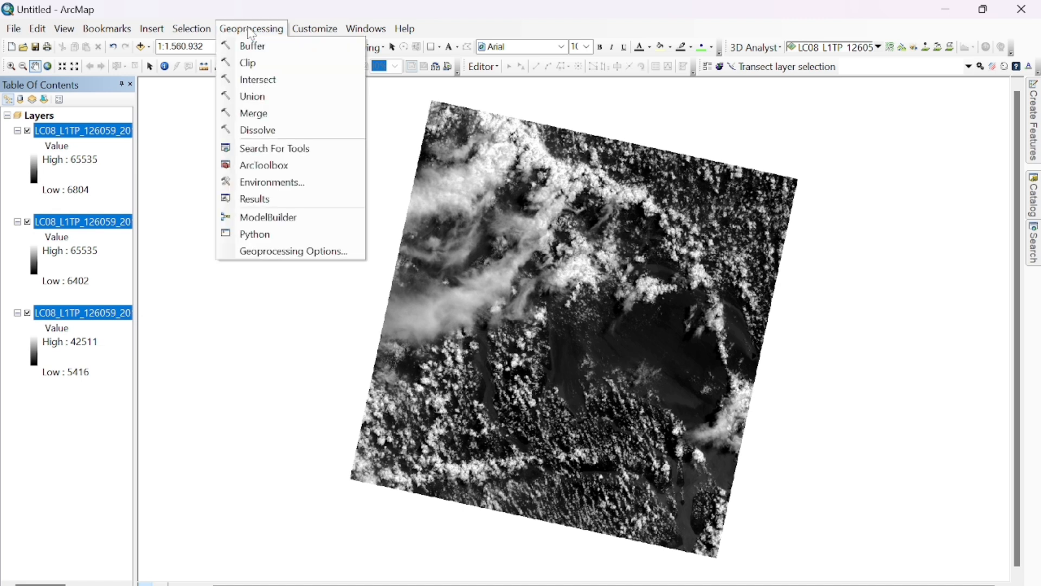
left_click(279, 166)
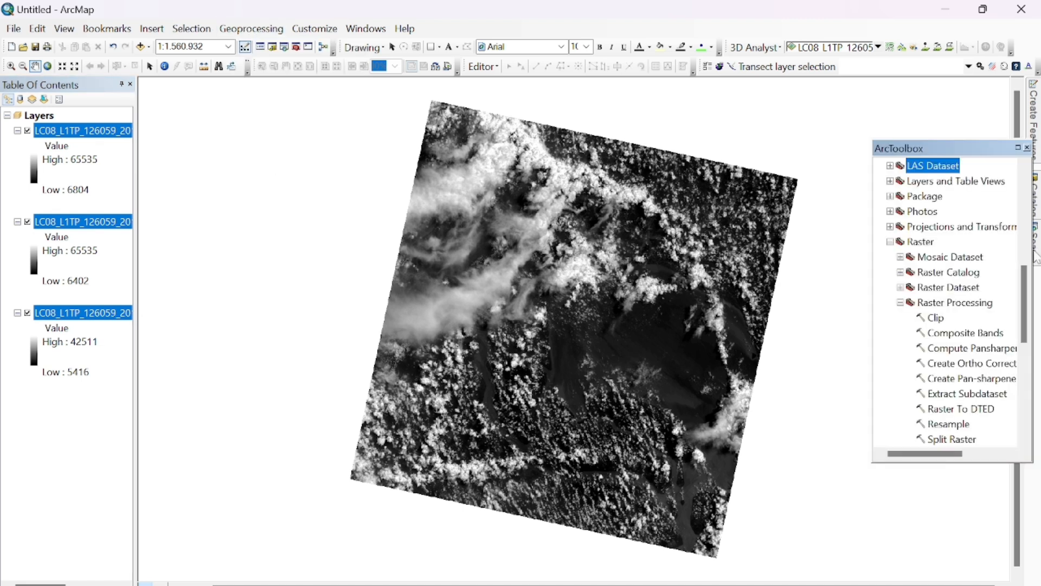
left_click(928, 244)
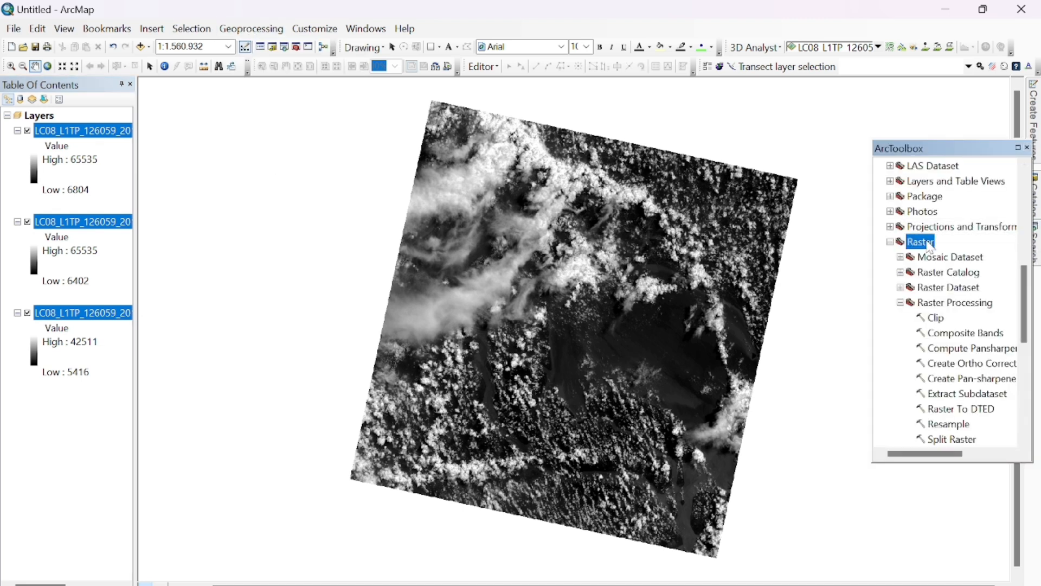
left_click(956, 304)
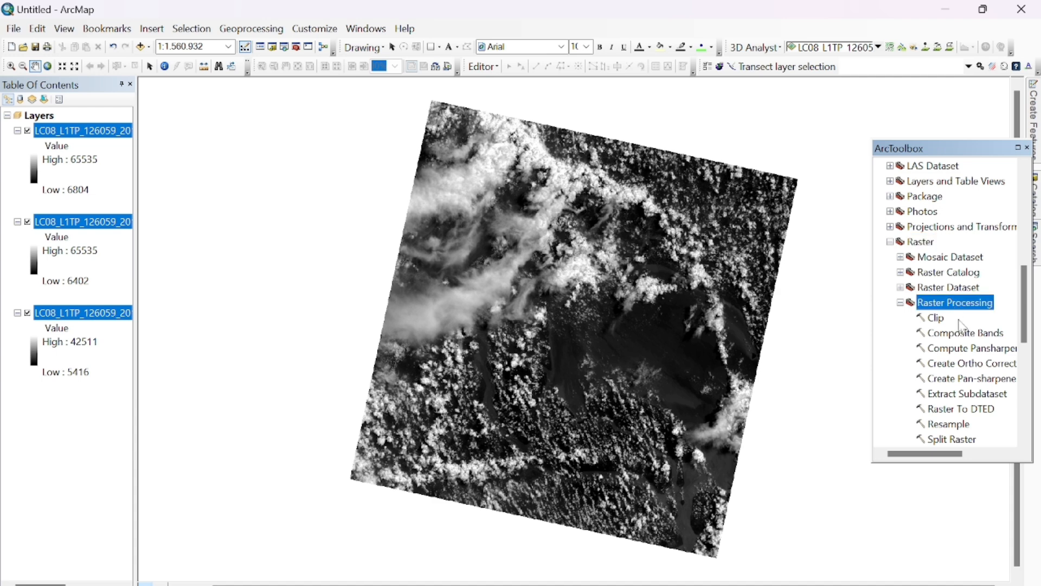
double_click(965, 333)
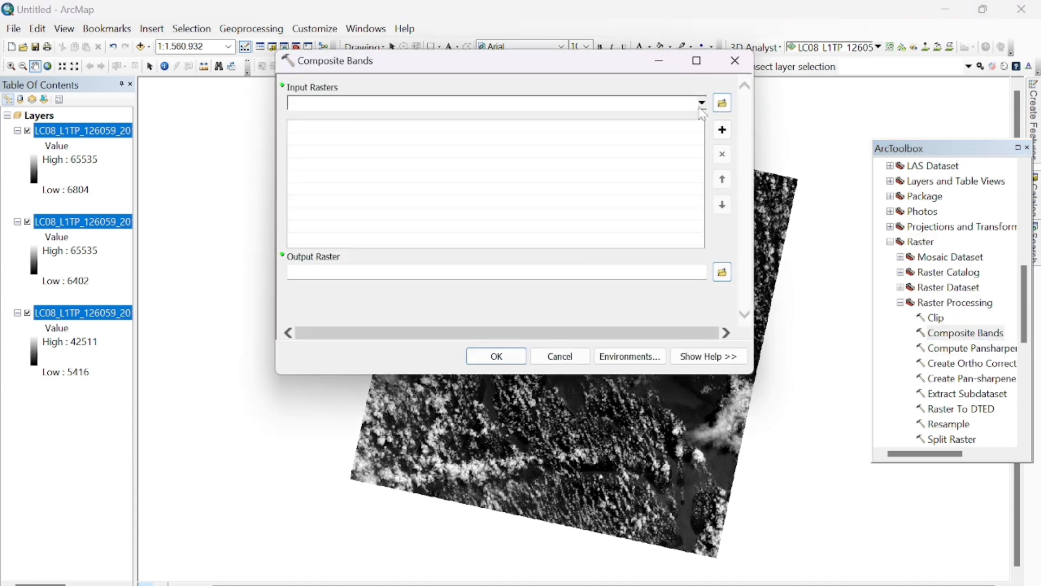
left_click(722, 103)
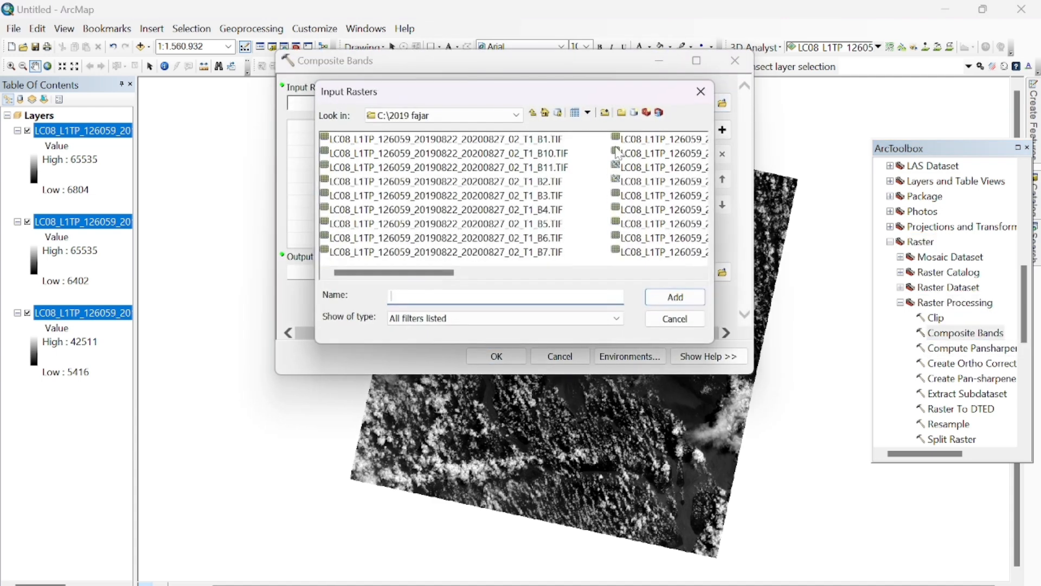
left_click(552, 212)
left_click(551, 226, "shift")
left_click(552, 240, "shift")
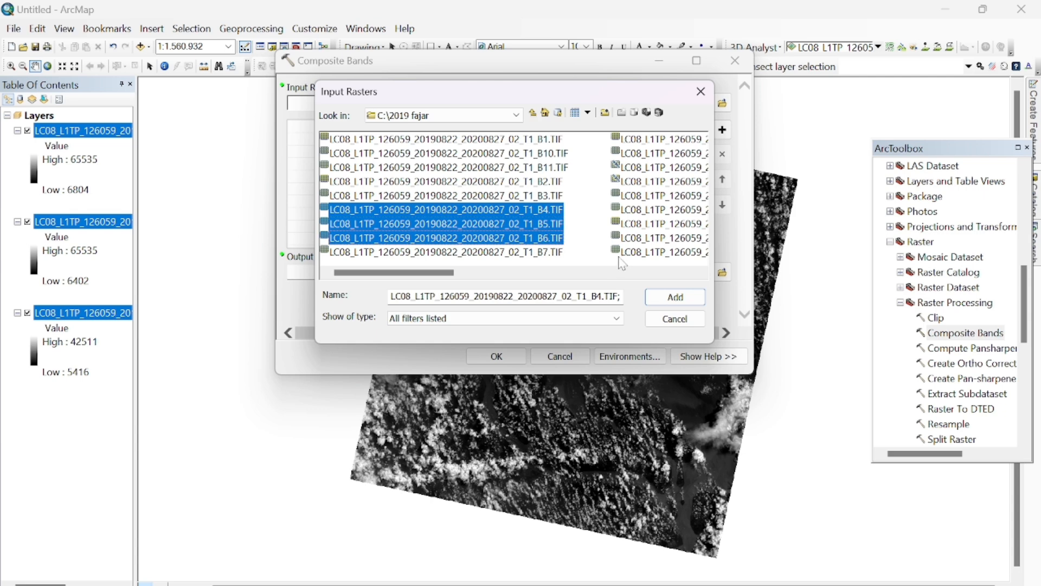
left_click(675, 296)
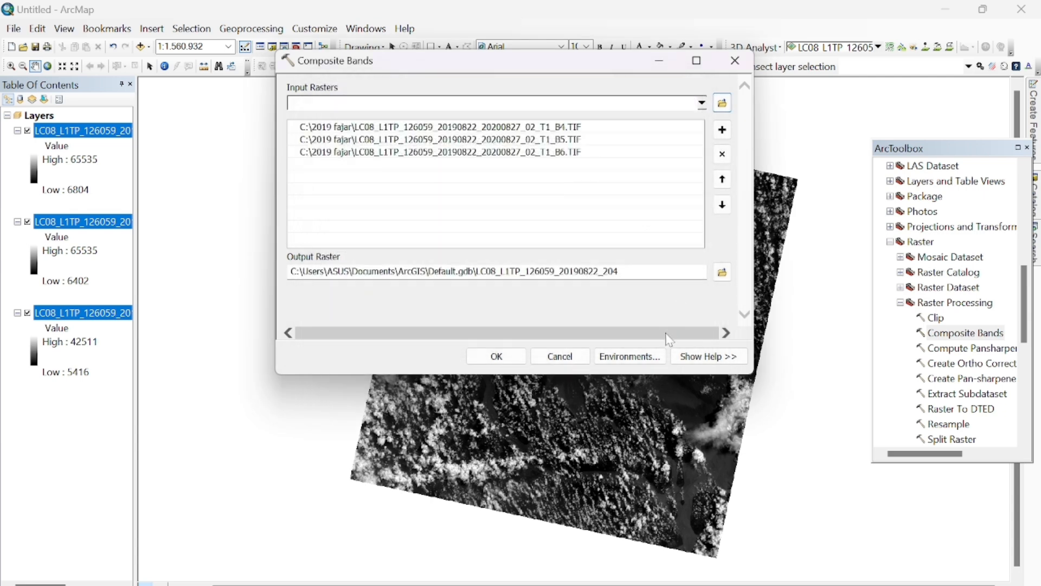
Step: Set the output coordinate system to Same as Display in the environment settings and run Composite Bands for the 2019 scene
left_click(650, 360)
left_click(328, 102)
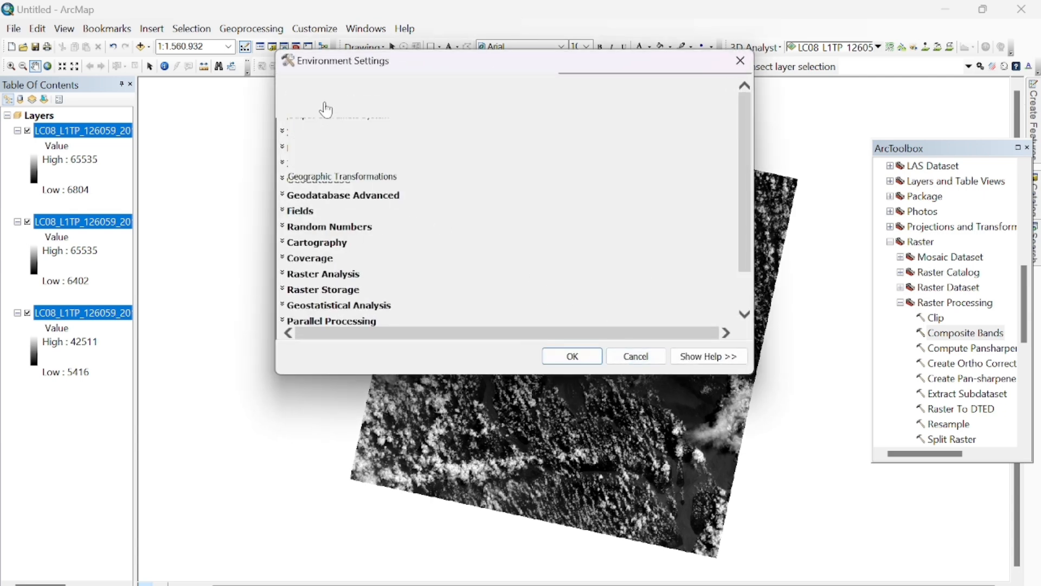
left_click(366, 131)
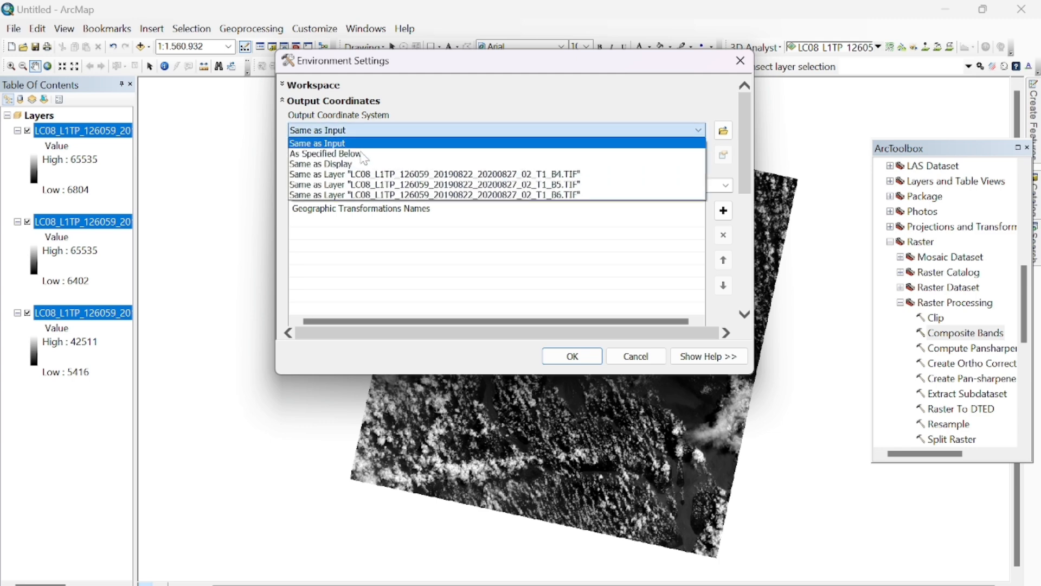
left_click(369, 164)
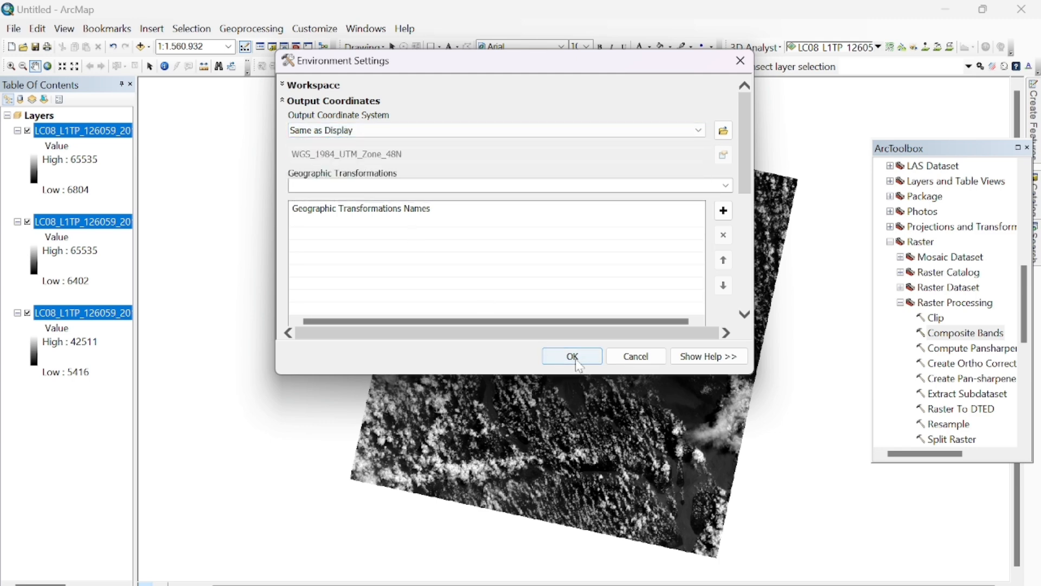
left_click(574, 356)
left_click(505, 359)
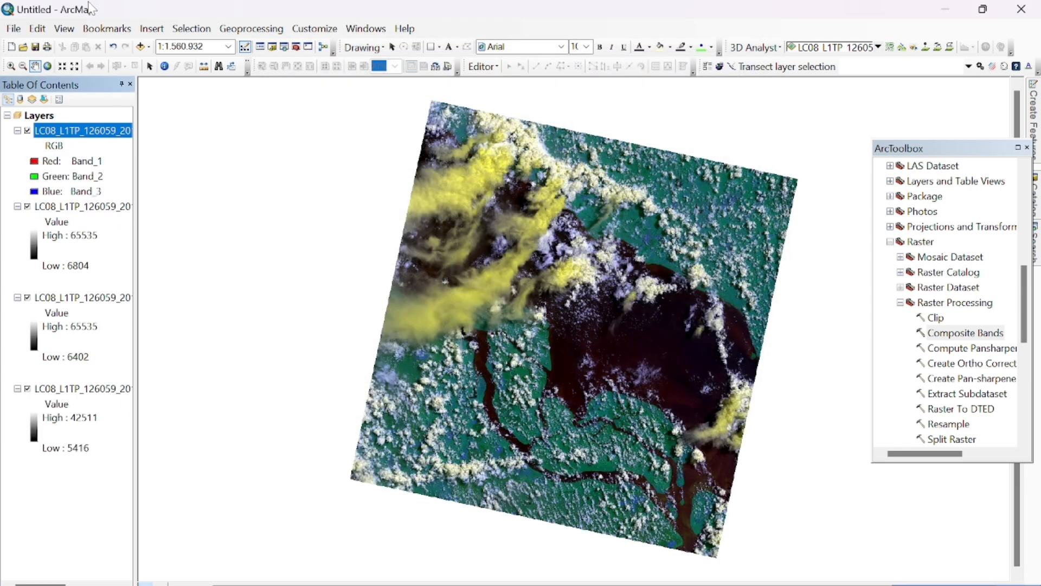
Step: Add bands B4, B5 and B6 of the LC09_L1TP_126059_20240523 Landsat scene from the 2024 folder to the map
right_click(48, 115)
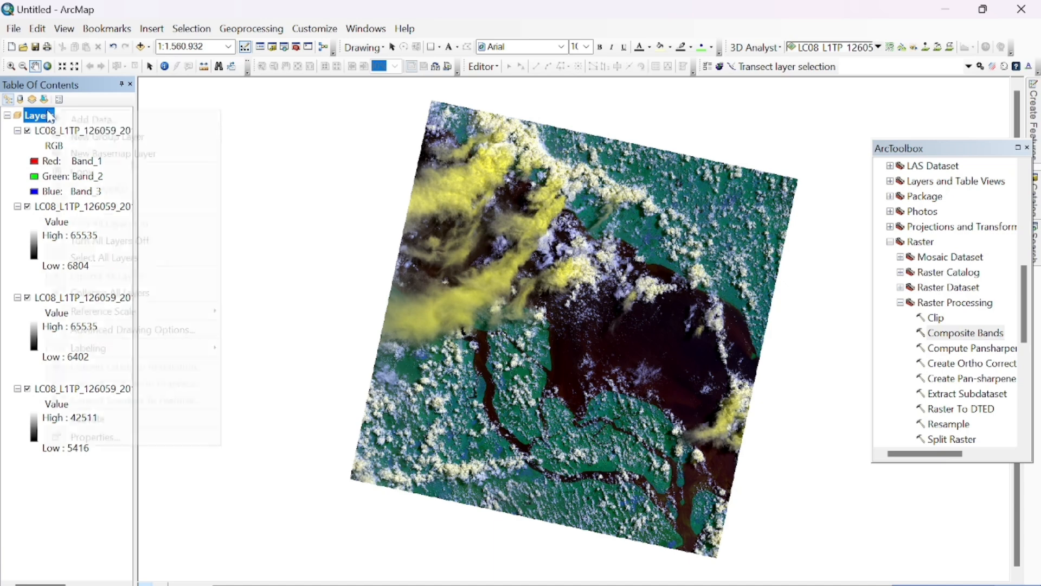
left_click(105, 123)
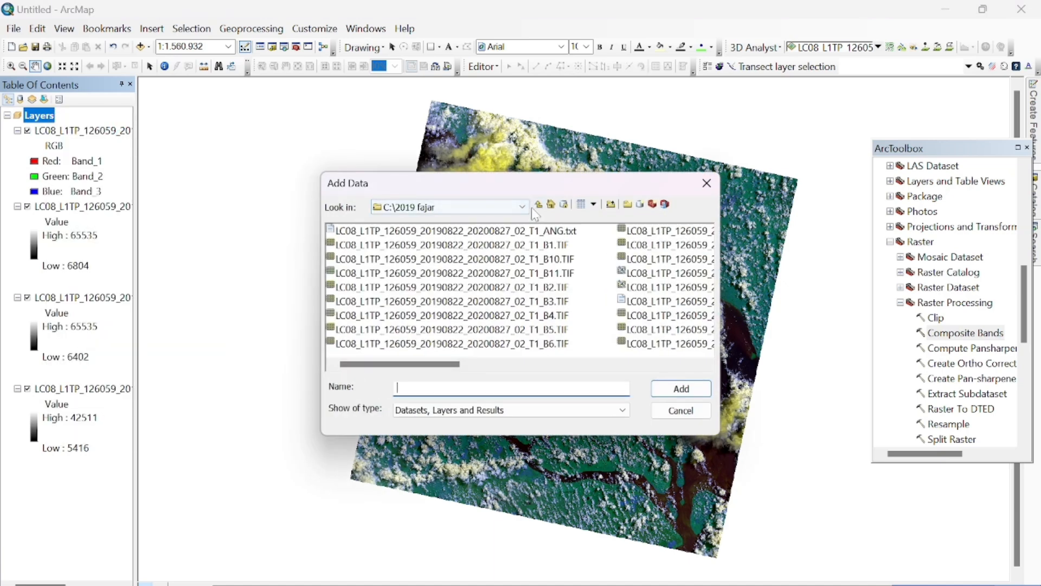
left_click(521, 207)
left_click(461, 239)
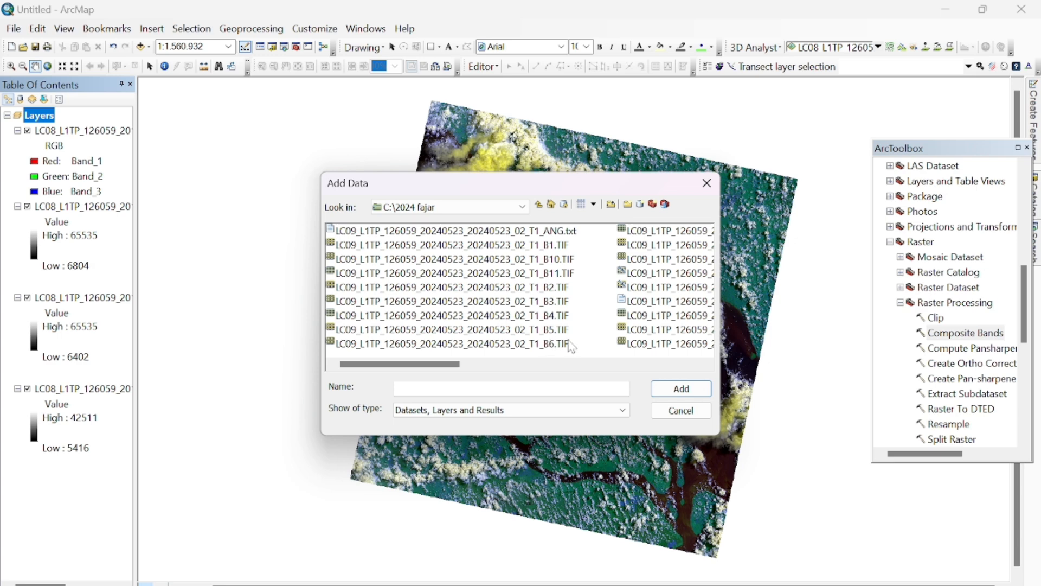
left_click(557, 320)
left_click(552, 333, "shift")
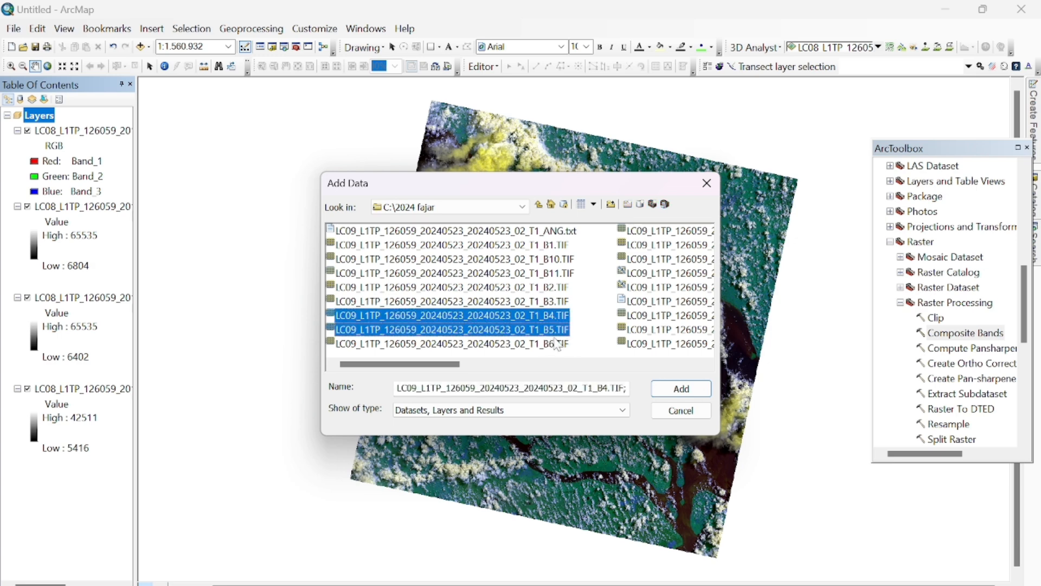
left_click(559, 346, "shift")
left_click(682, 389)
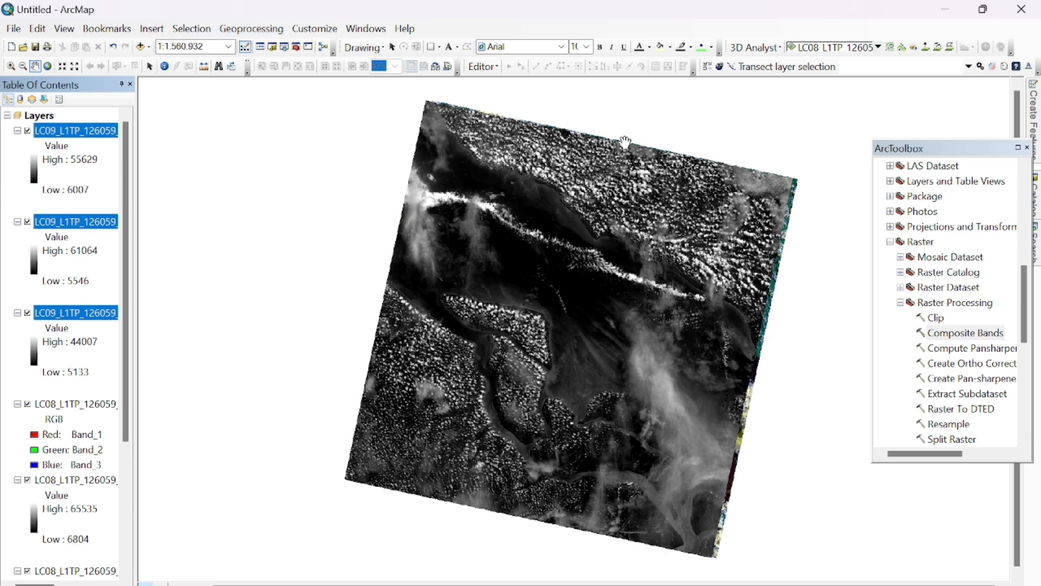
Step: Reopen Composite Bands and load the 2024 scene's B4, B5 and B6 TIFs as input rasters
double_click(976, 335)
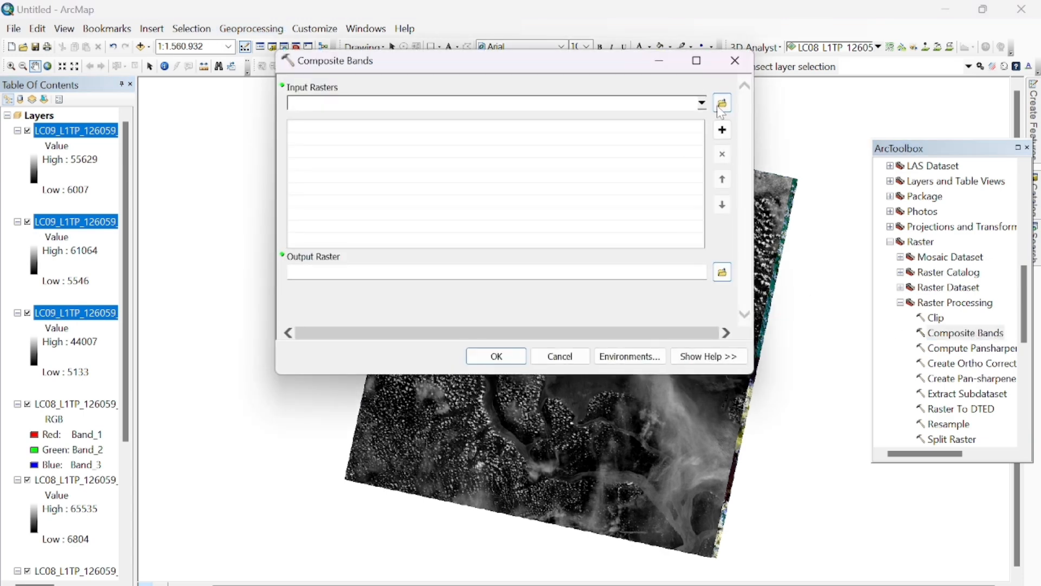
left_click(722, 104)
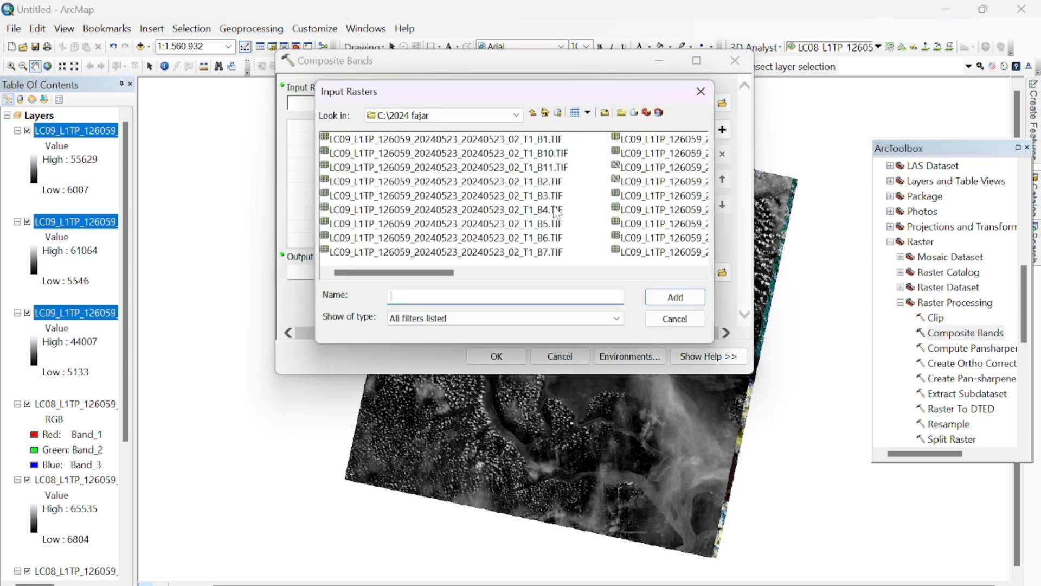
left_click(554, 209)
left_click(553, 223, "ctrl")
left_click(552, 238, "ctrl")
left_click(675, 297)
Step: Choose the output coordinate system in the environment settings and run Composite Bands for the 2024 scene
left_click(632, 357)
left_click(346, 104)
left_click(461, 131)
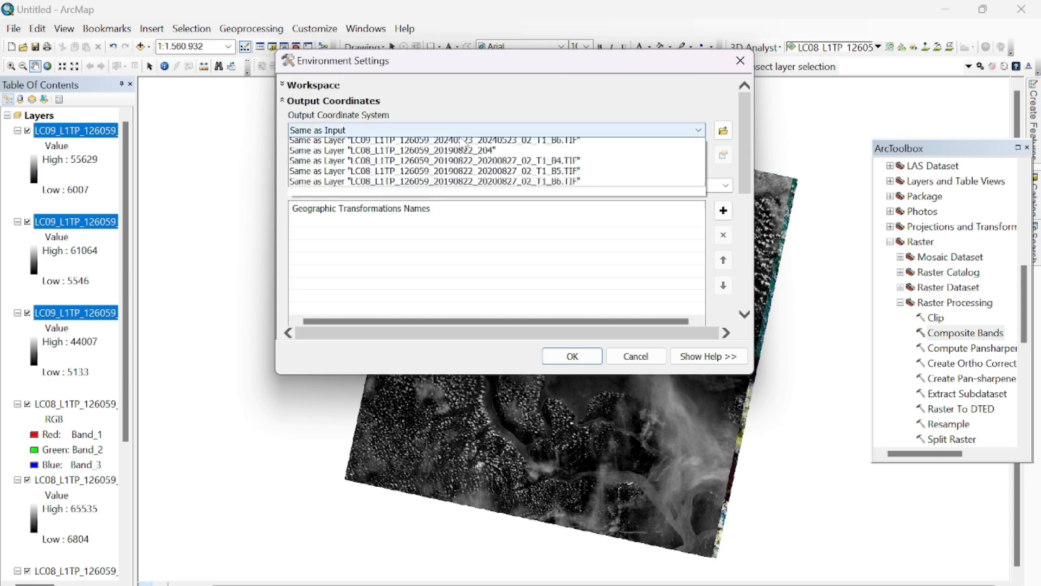
left_click(464, 144)
left_click(573, 356)
left_click(493, 353)
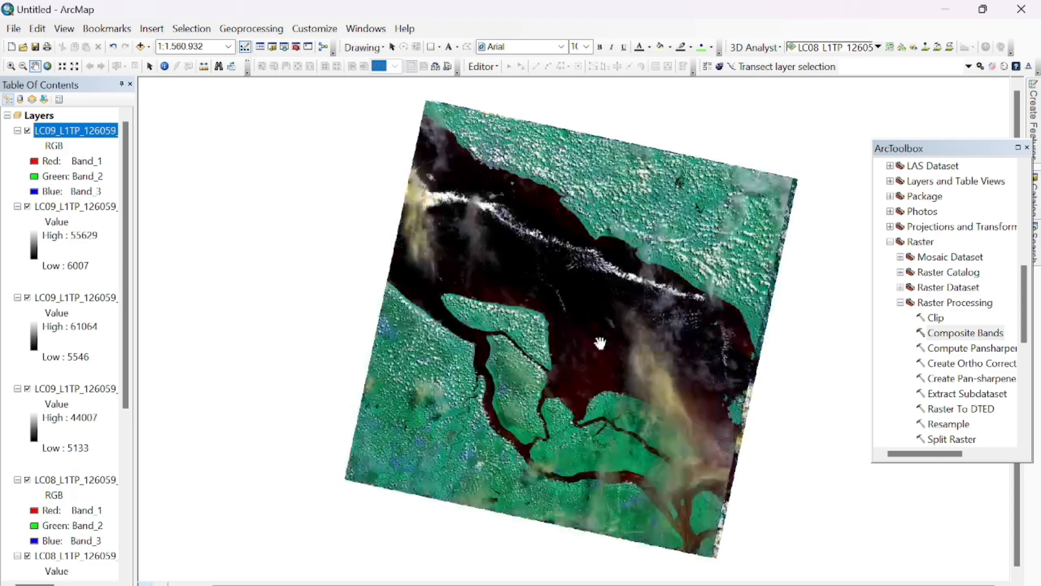
Step: Collapse the legends of the six single-band 2024 and 2019 layers and hide the 2024 composite layer
scroll(683, 461, "up", 3)
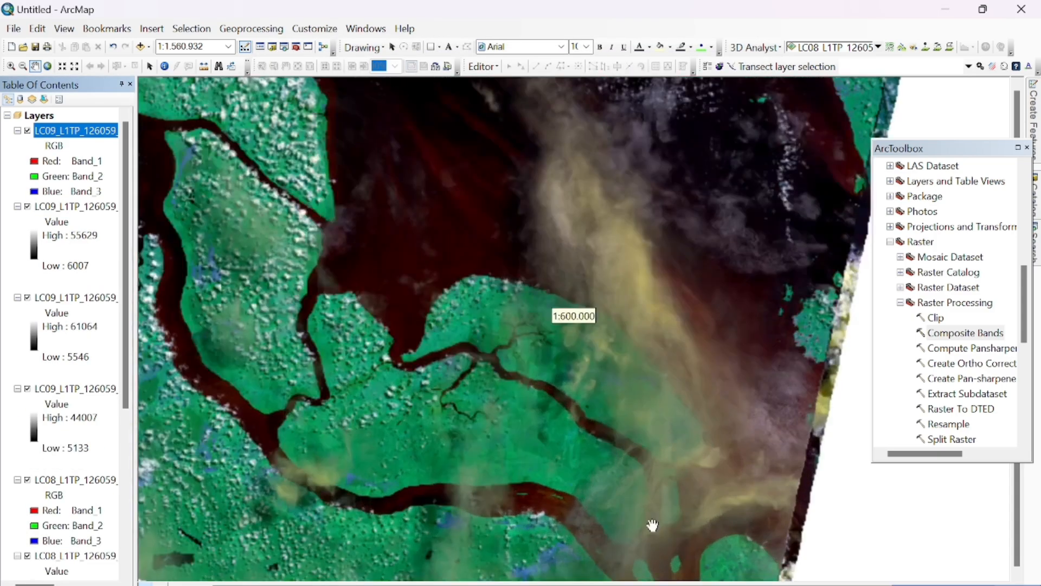
scroll(542, 407, "up", 3)
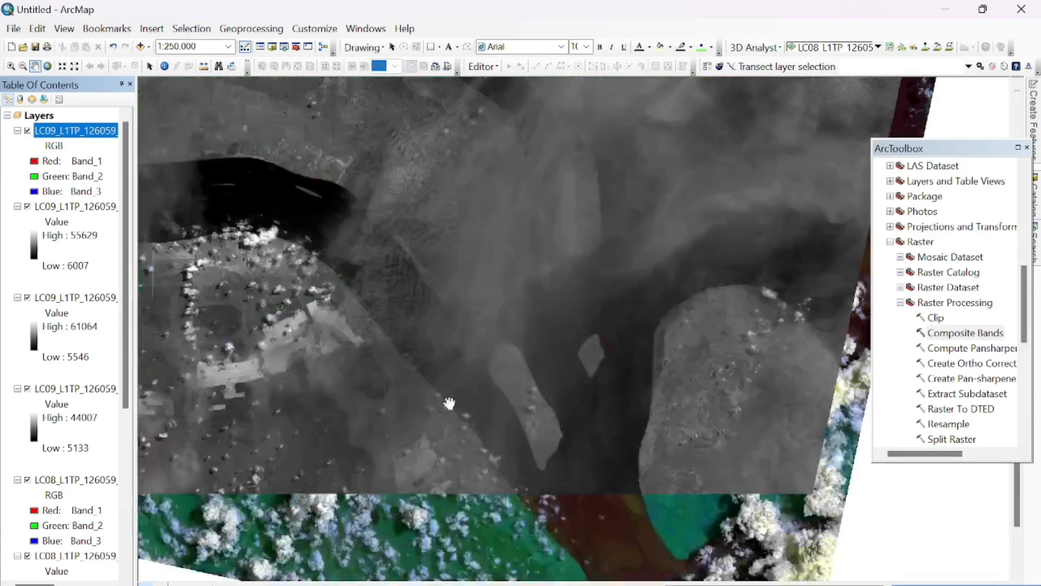
scroll(464, 340, "up", 2)
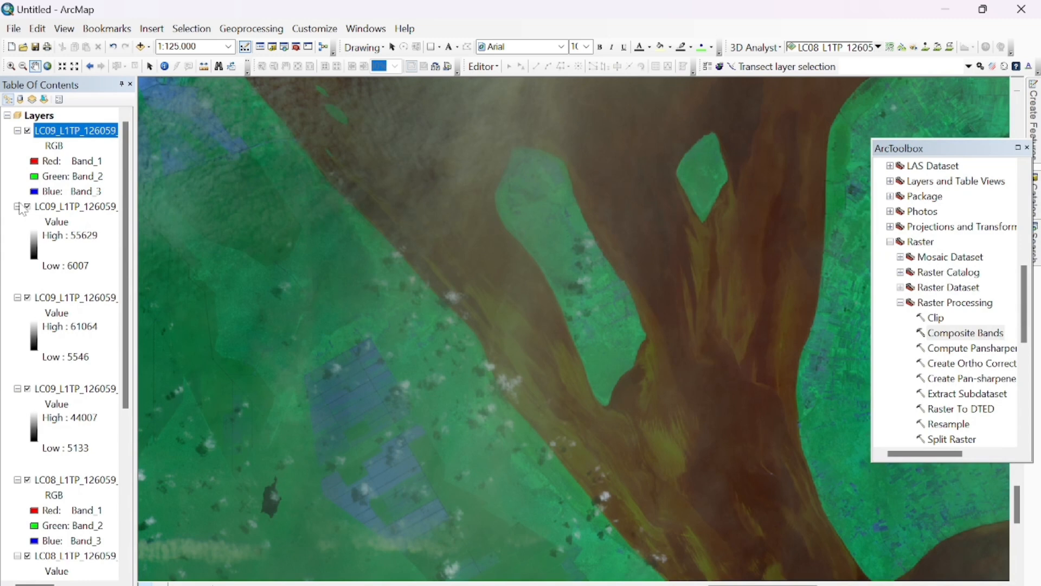
left_click(17, 206)
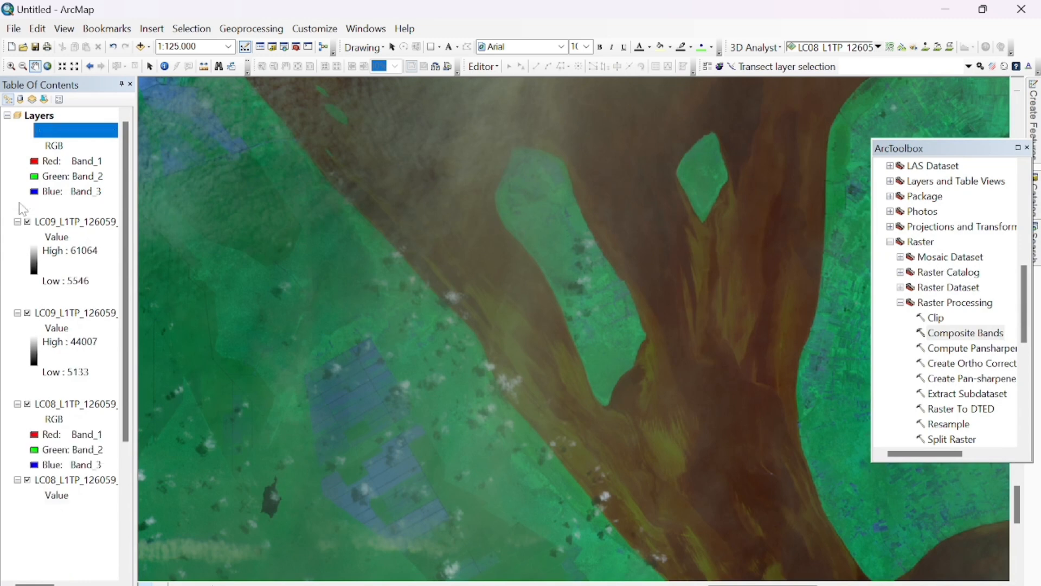
left_click(17, 222)
left_click(18, 237)
left_click(17, 328)
left_click(17, 344)
left_click(18, 359)
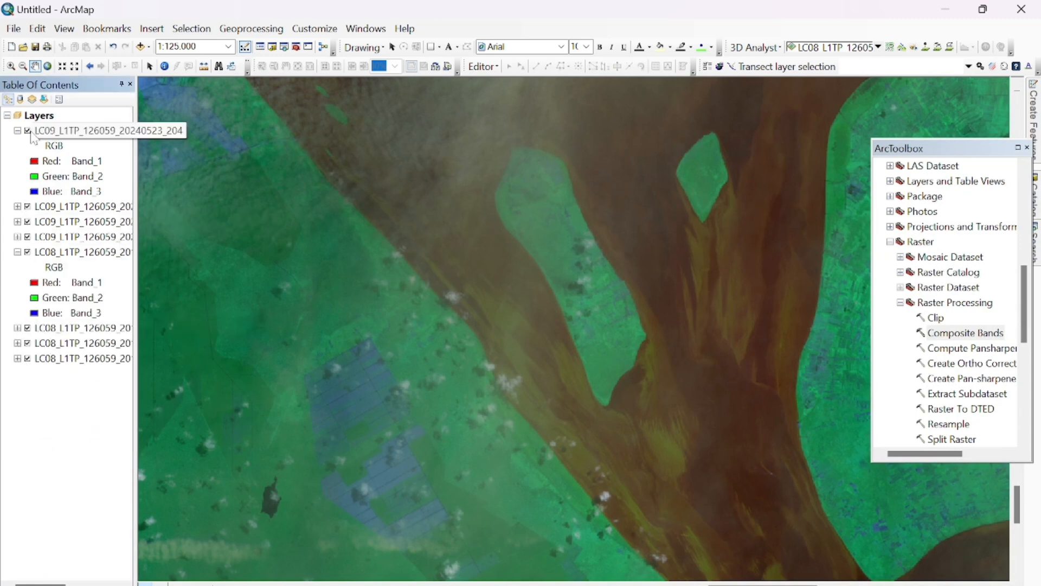
left_click(27, 131)
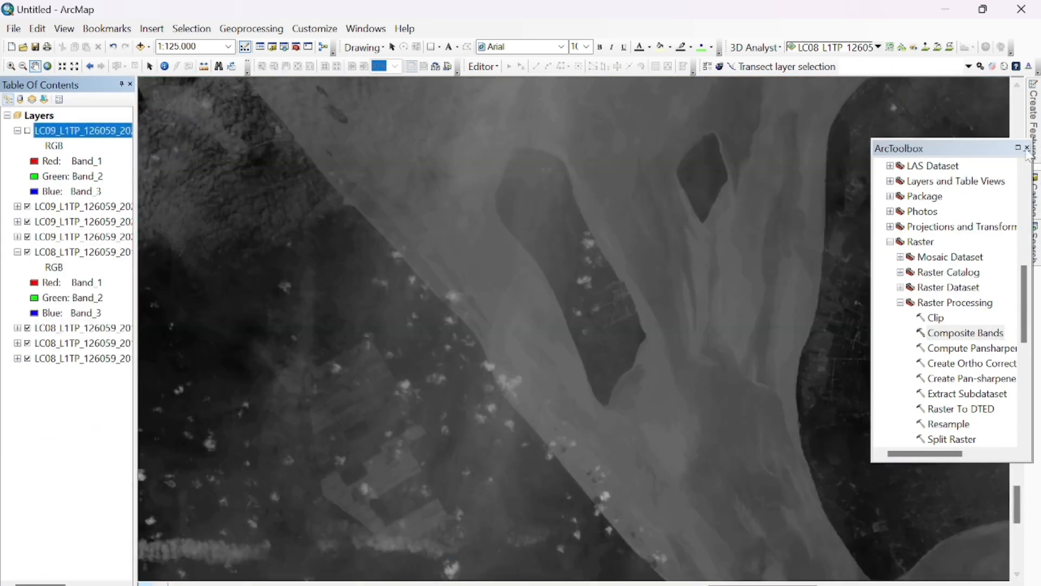
Step: Start a new shapefile in the Home - Documents\ArcGIS folder and name it PULAU SERAPUNG2019
left_click(1035, 187)
right_click(958, 142)
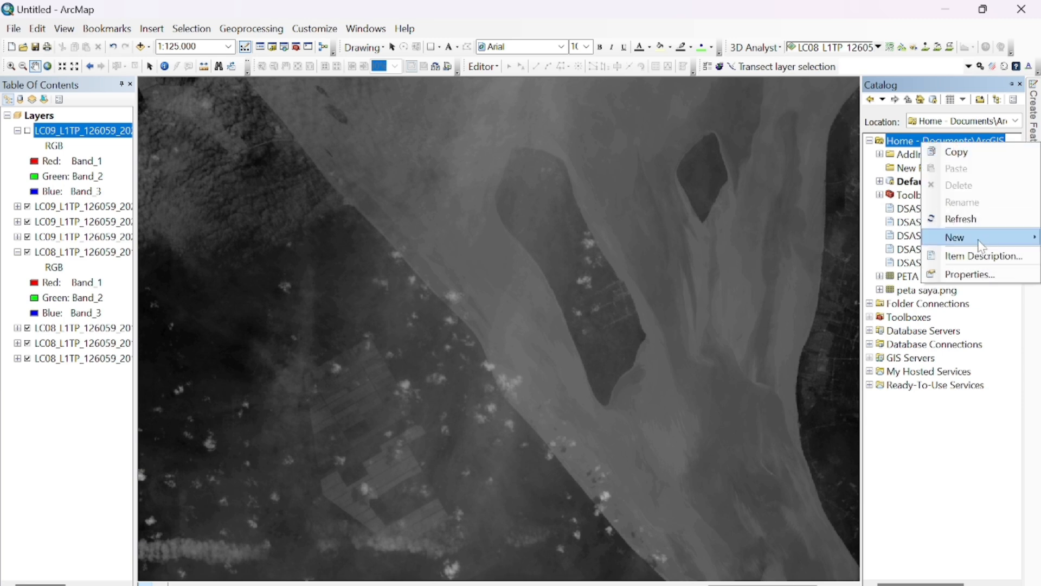
mouse_move(982, 245)
left_click(805, 383)
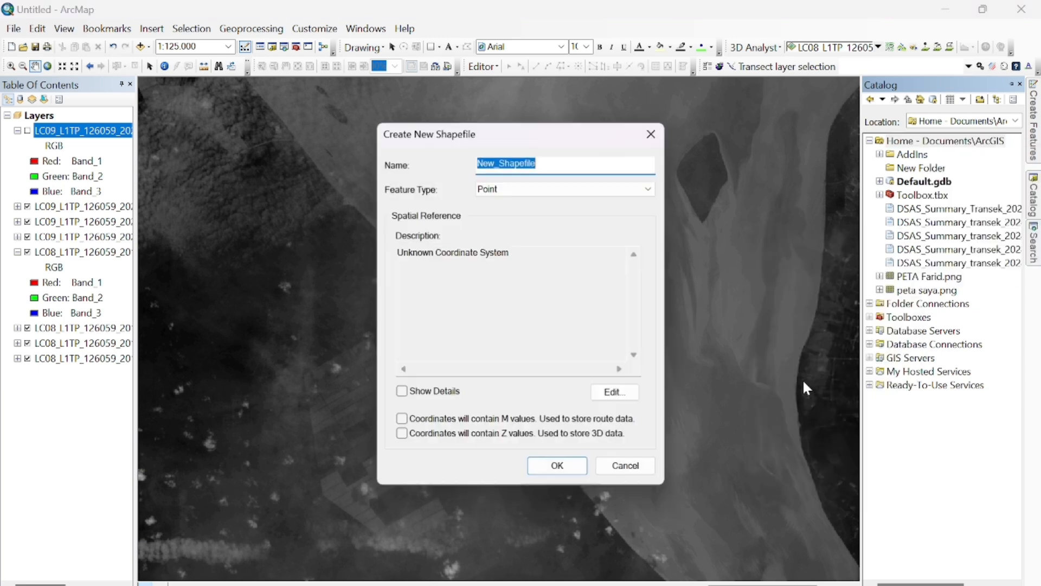
type("PULAU")
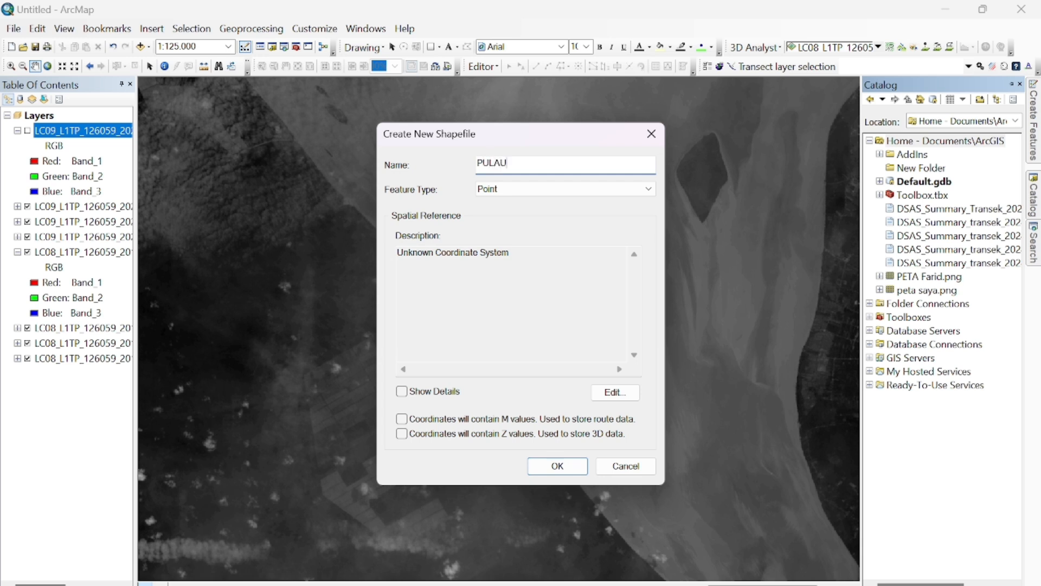
type(" SERAPUNG2019")
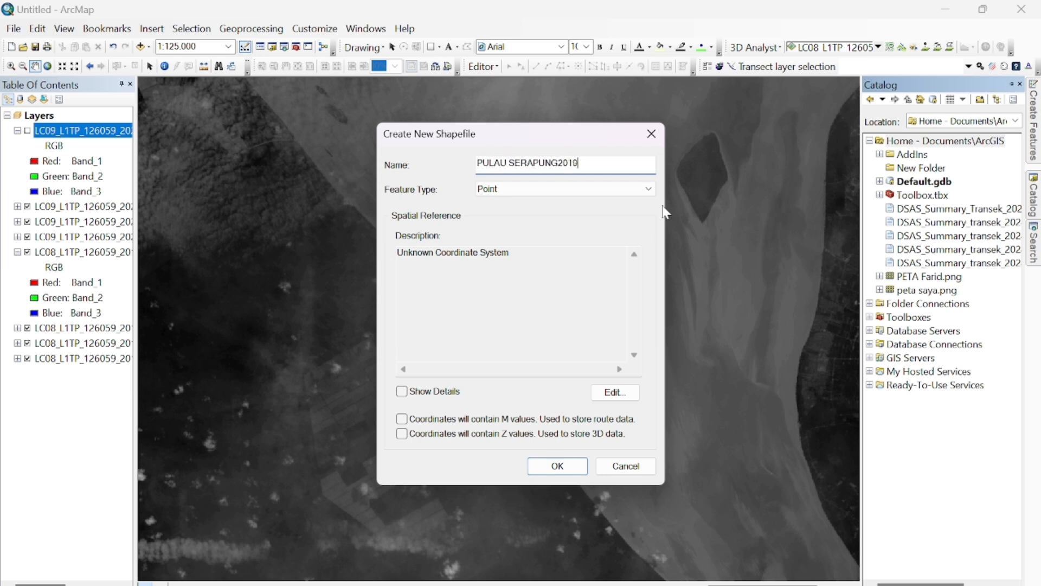
Step: Set the feature type to Polygon, assign the WGS 1984 UTM Zone 48N coordinate system and create the PULAU SERAPUNG2019 shapefile
left_click(648, 188)
left_click(597, 223)
left_click(615, 392)
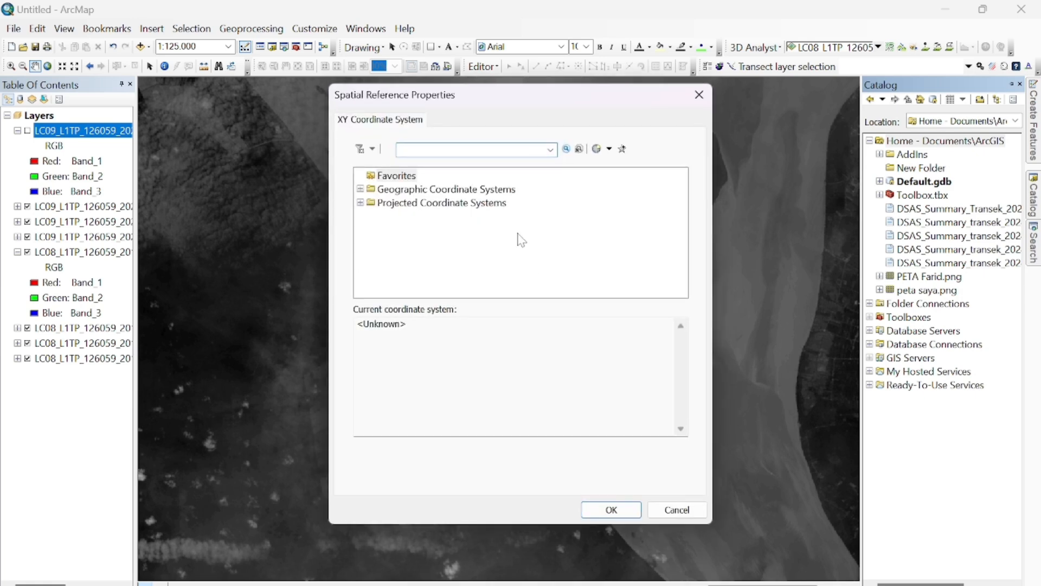
double_click(481, 203)
scroll(467, 231, "down", 3)
double_click(392, 257)
scroll(417, 254, "down", 4)
double_click(435, 257)
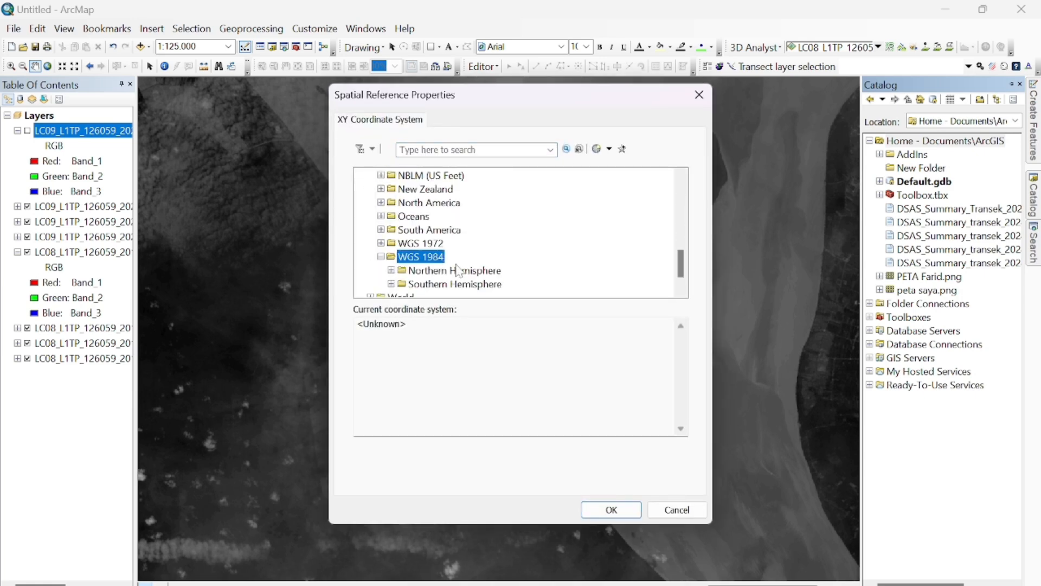
double_click(459, 270)
scroll(489, 271, "down", 3)
left_click(530, 244)
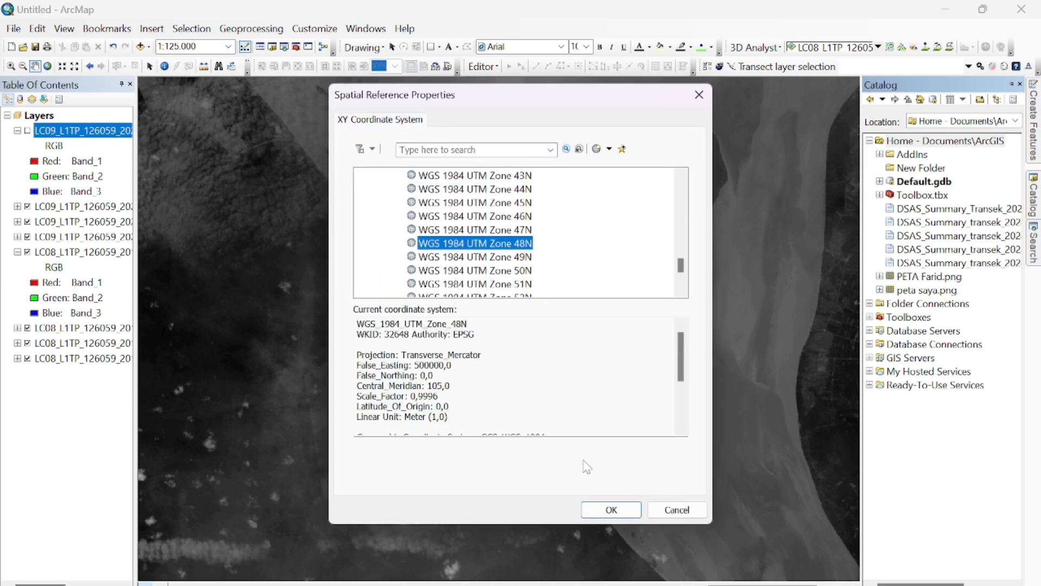
left_click(605, 510)
left_click(559, 465)
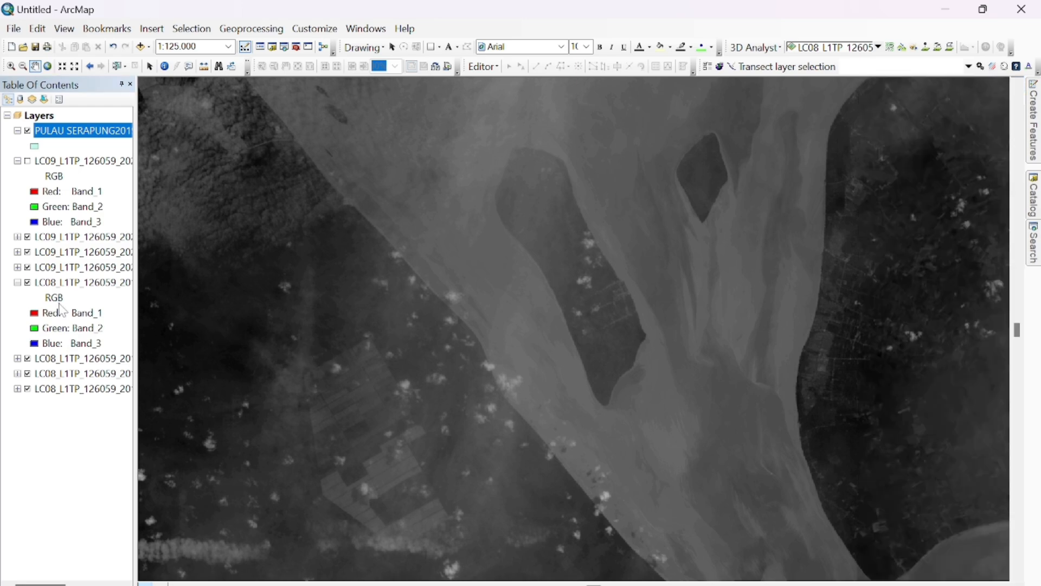
Step: Hide the single-band 2024 and 2019 Landsat layers, leaving the 2019 composite displayed
left_click(27, 267)
left_click(27, 252)
left_click(27, 236)
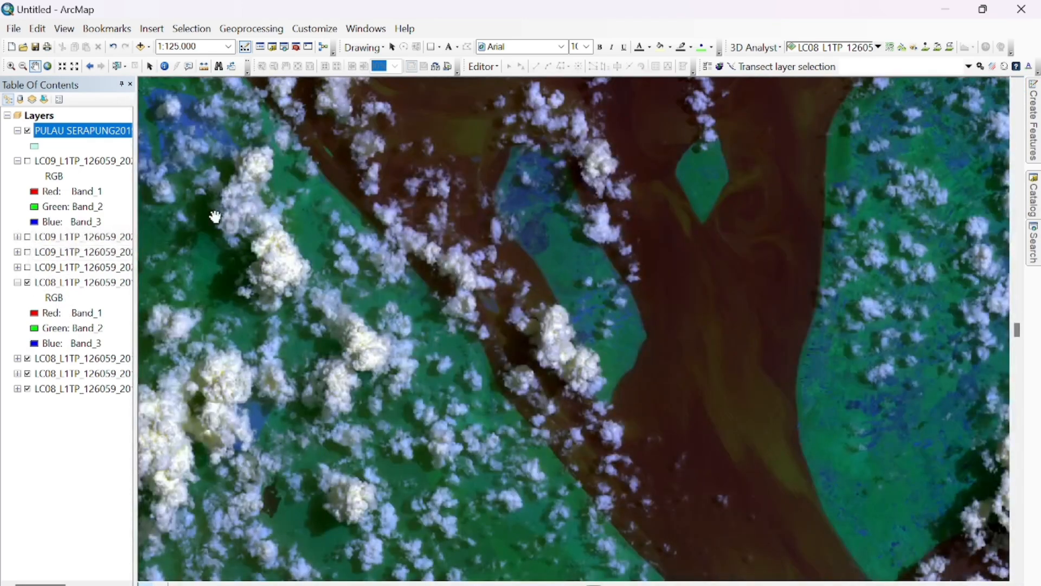
left_click(28, 358)
left_click(28, 373)
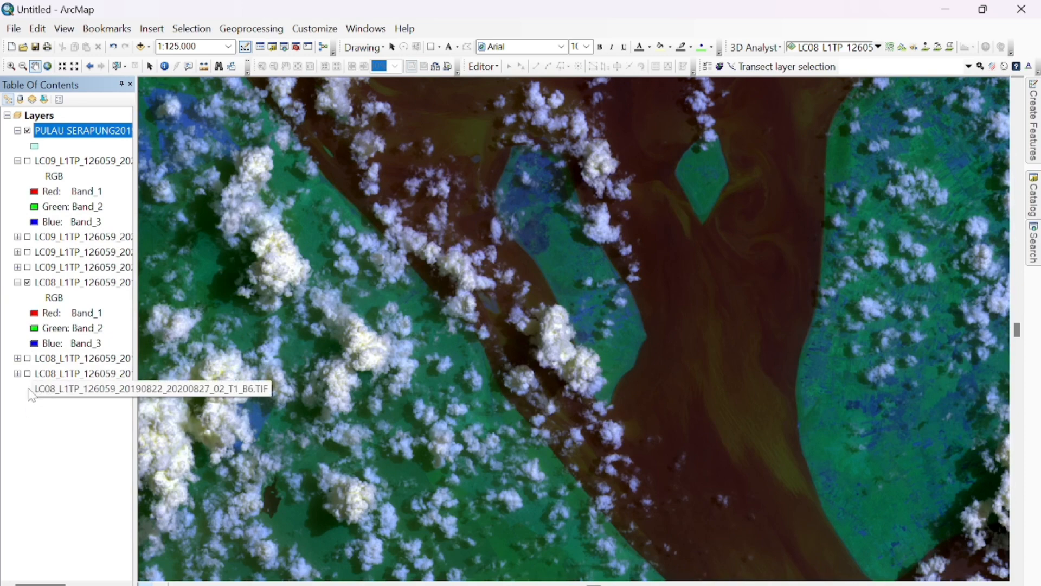
Step: Remove the fill colour of the PULAU SERAPUNG2019 layer and start editing it with its polygon template
right_click(34, 146)
left_click(98, 158)
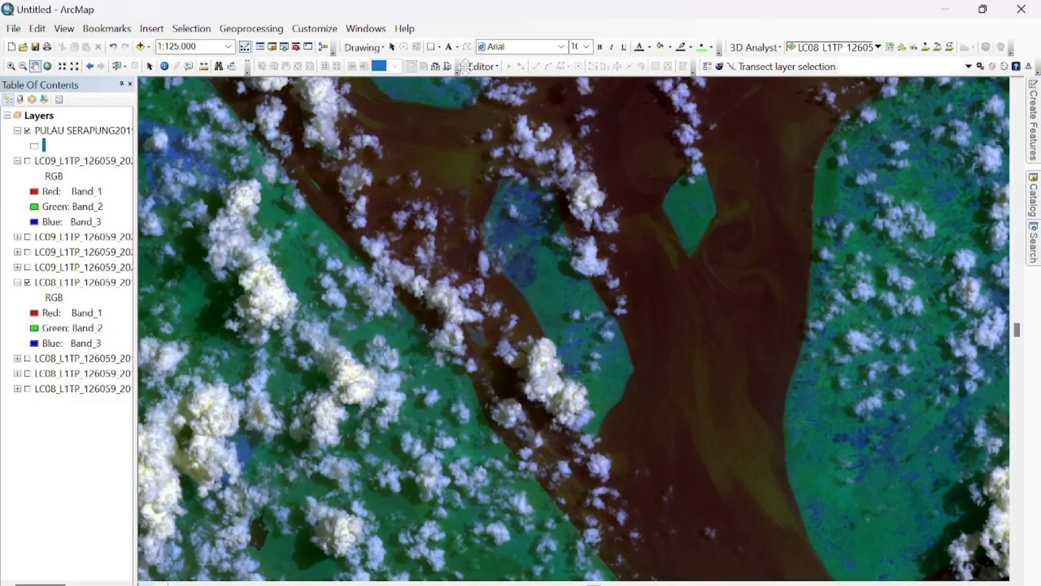
left_click(483, 67)
left_click(508, 87)
left_click(1036, 142)
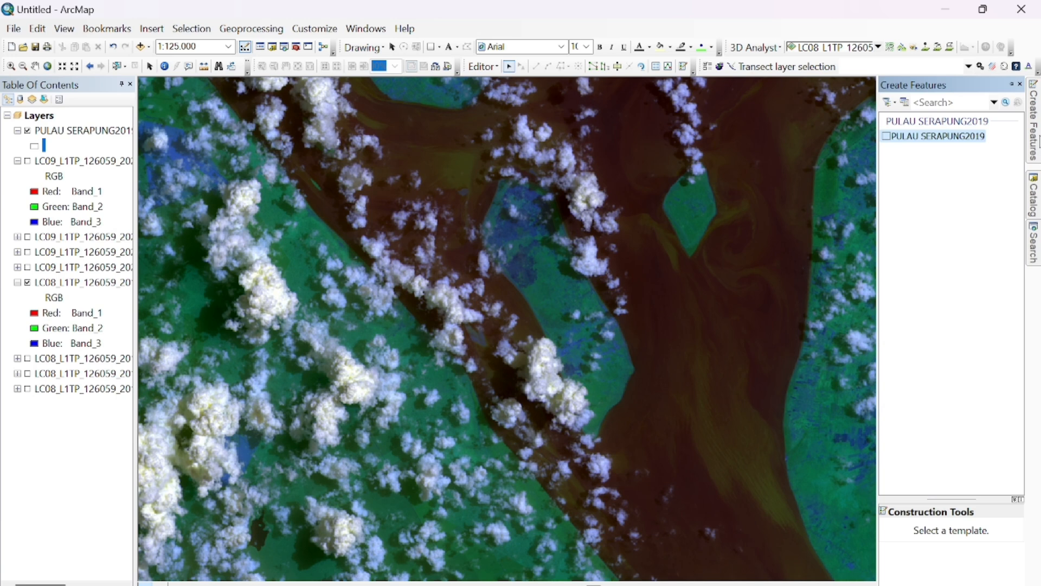
left_click(954, 138)
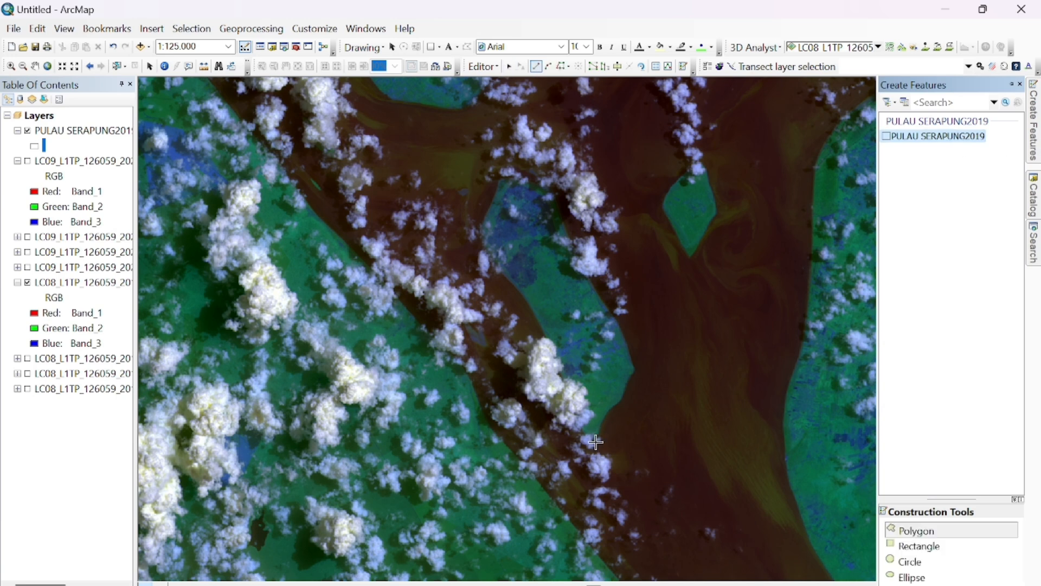
Step: Trace the elongated island's eastern shore on the 2019 composite, starting from its southern tip and working north
scroll(595, 442, "up", 2)
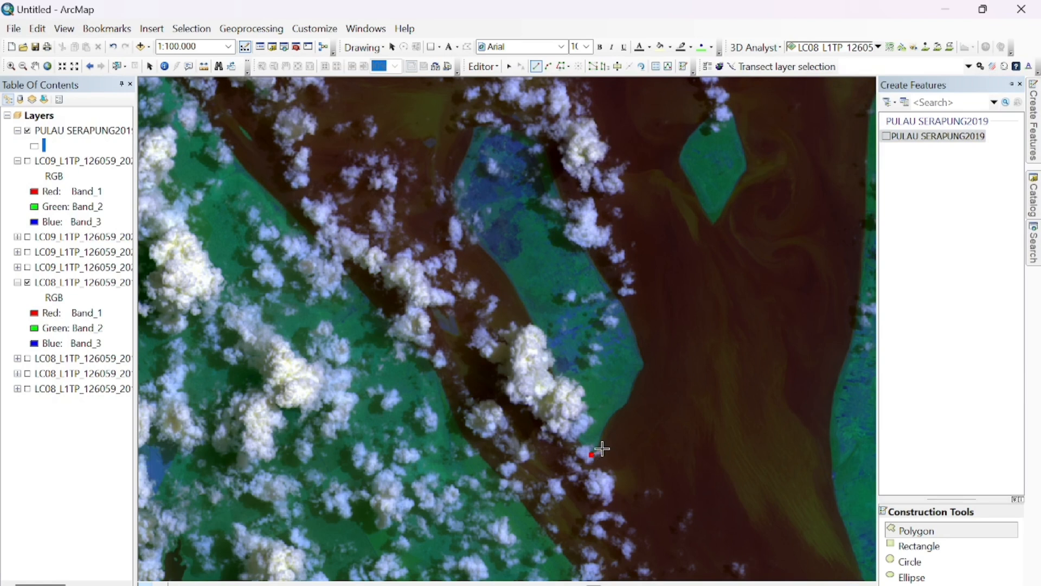
left_click(611, 420)
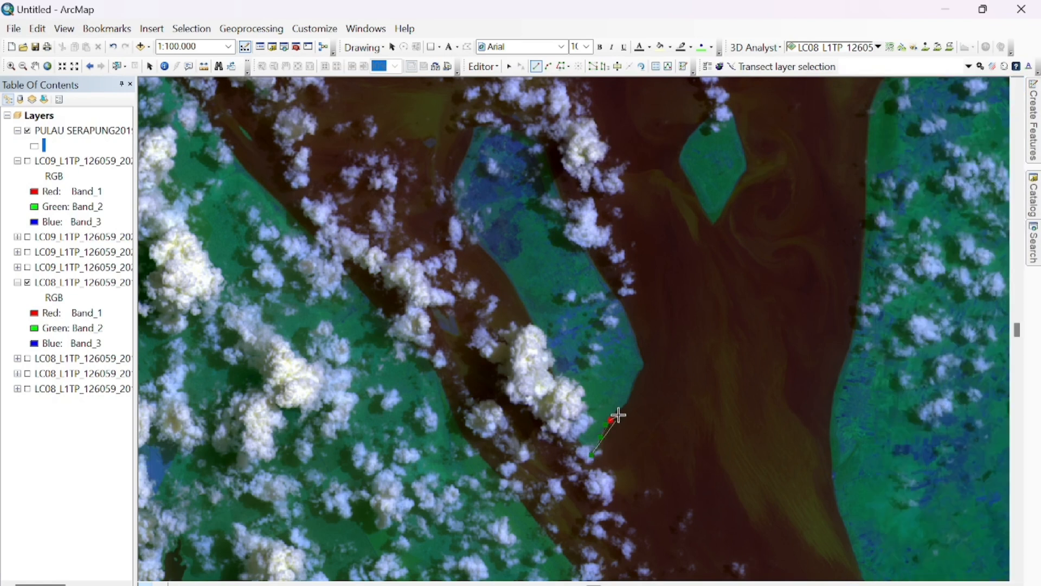
left_click(620, 414)
left_click(631, 401)
left_click(631, 388)
left_click(642, 368)
left_click(648, 364)
left_click(637, 328)
left_click(631, 312)
left_click(623, 297)
left_click(614, 287)
left_click(606, 275)
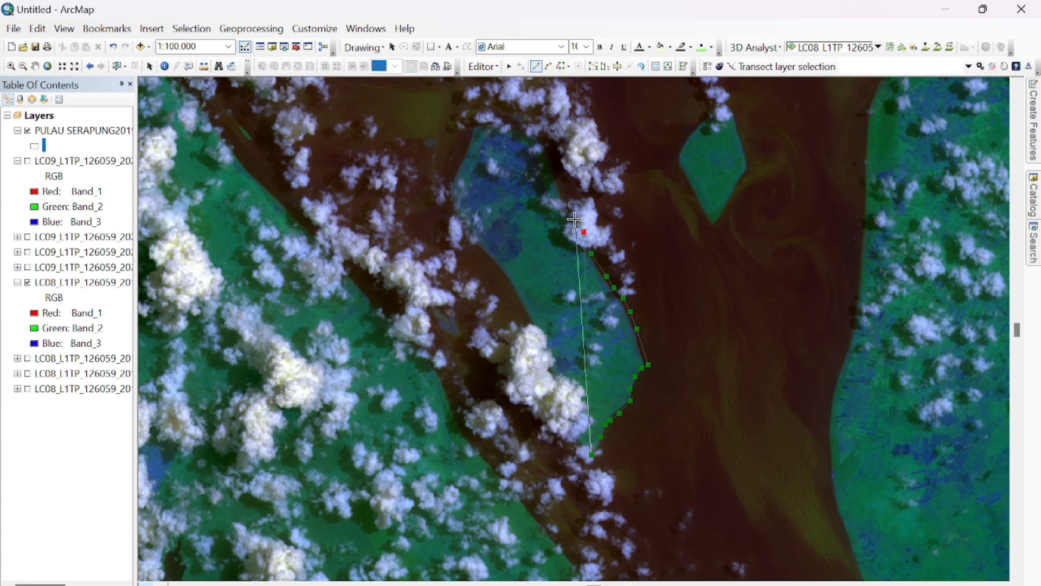
Step: Continue the outline around the island's northern end and down its western shore, finishing the 2019 polygon at the southern tip
scroll(554, 159, "down", 1)
left_click(419, 102)
left_click(417, 131)
left_click(394, 188)
left_click(390, 239)
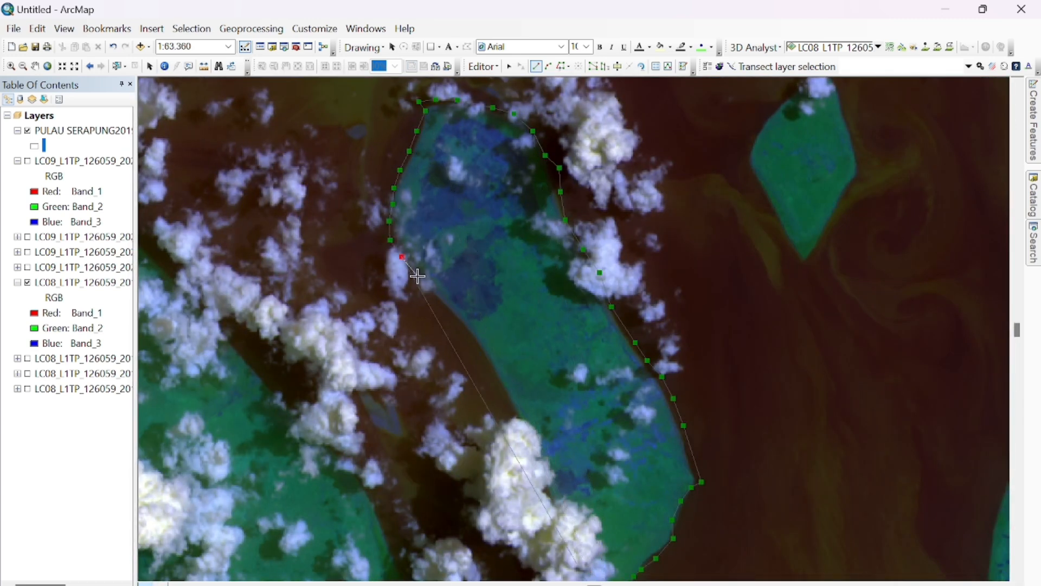
left_click(449, 317)
left_click(491, 367)
left_click(523, 454)
left_click(549, 500)
scroll(551, 521, "up", 1)
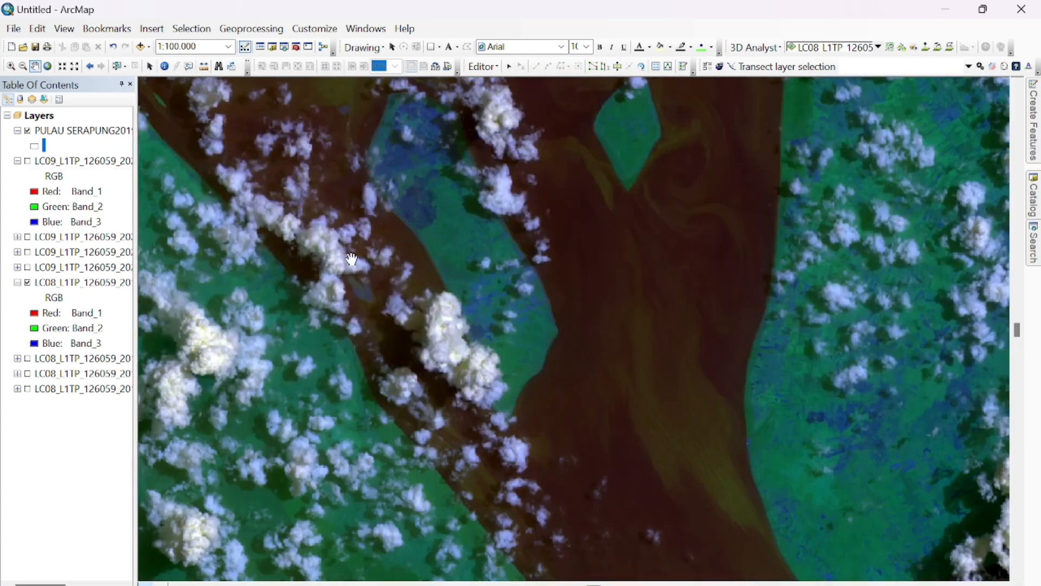
double_click(501, 423)
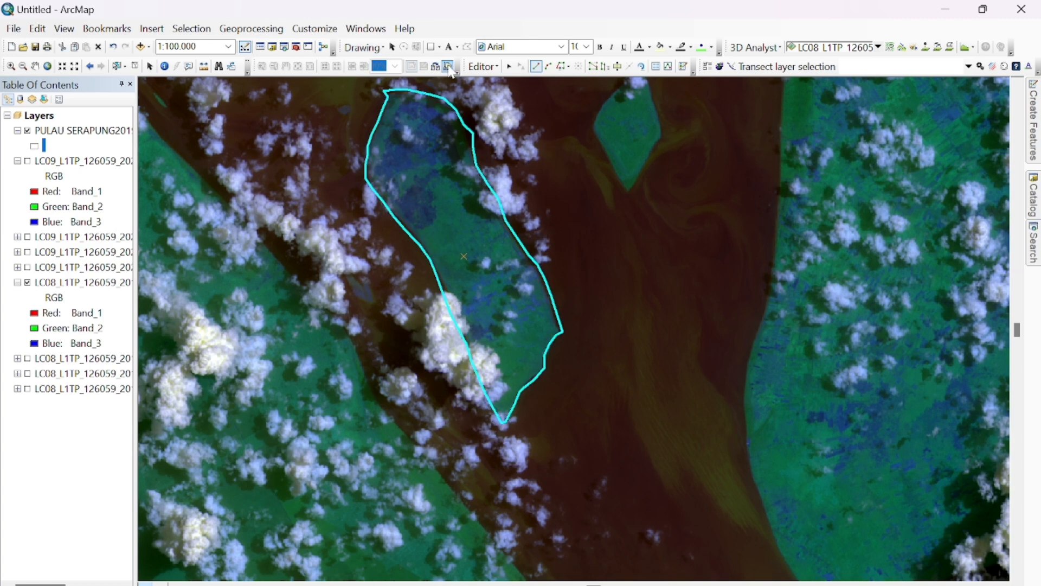
Step: Save the edits to PULAU SERAPUNG2019 and end the edit session
left_click(490, 65)
left_click(496, 115)
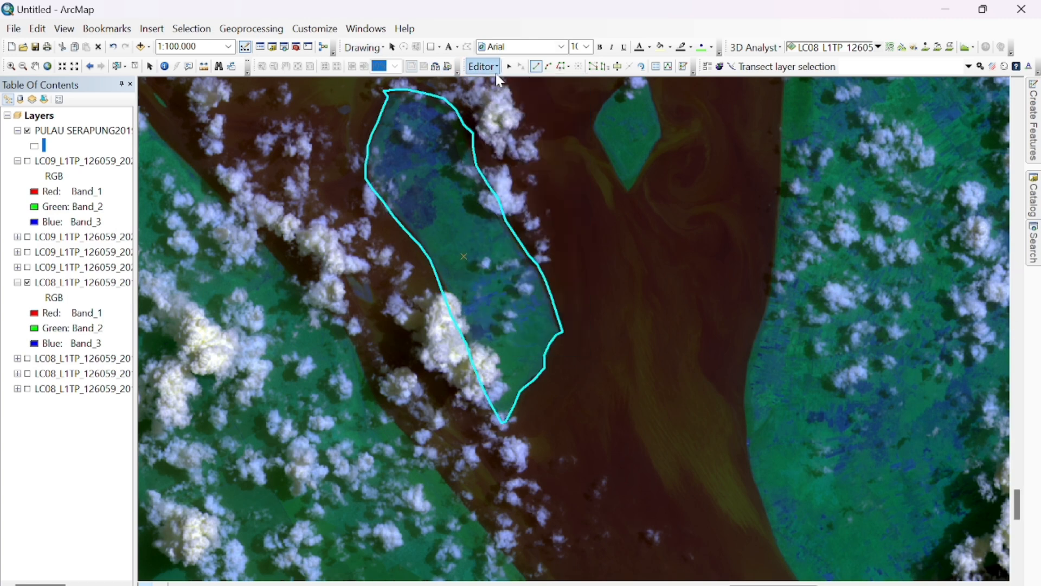
left_click(495, 68)
left_click(512, 100)
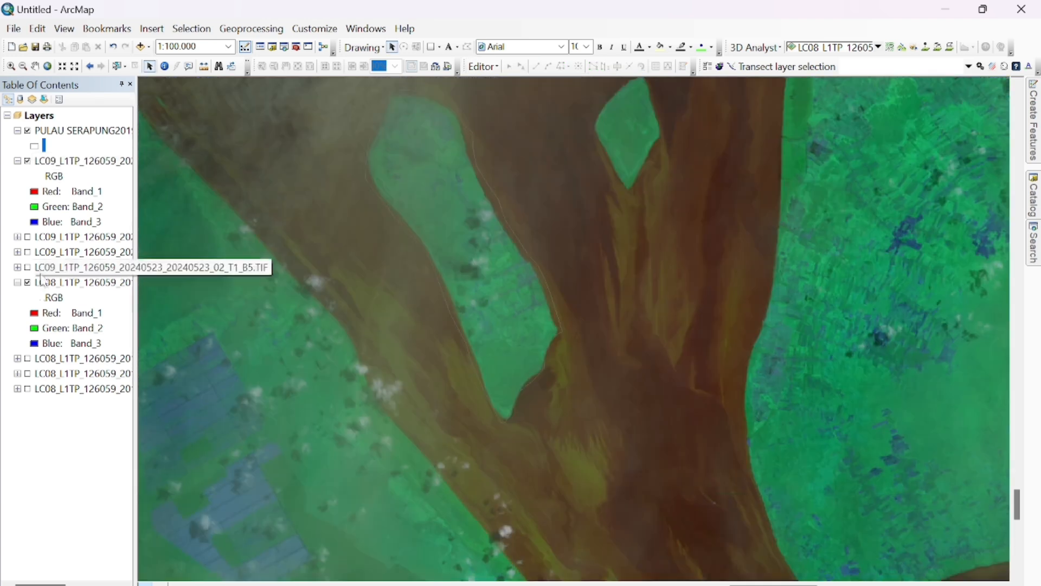
Step: Create a polygon shapefile named PULAUSERAPUNG2024 in the Home - Documents\ArcGIS folder with the WGS_1984_UTM_Zone_48N coordinate system
left_click(1033, 195)
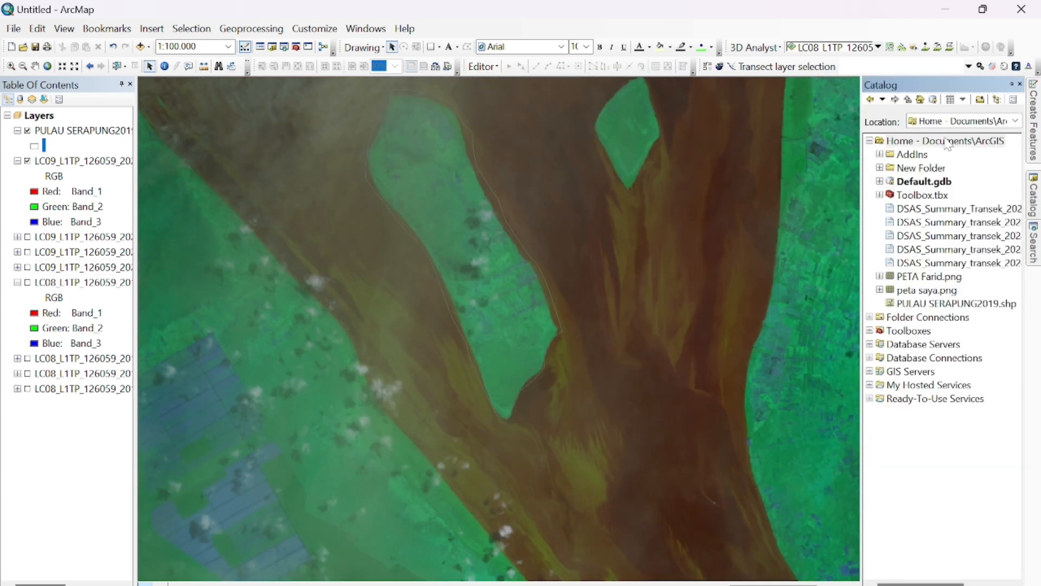
right_click(917, 140)
mouse_move(953, 230)
left_click(796, 373)
type("PULAUSERAPUNG2024")
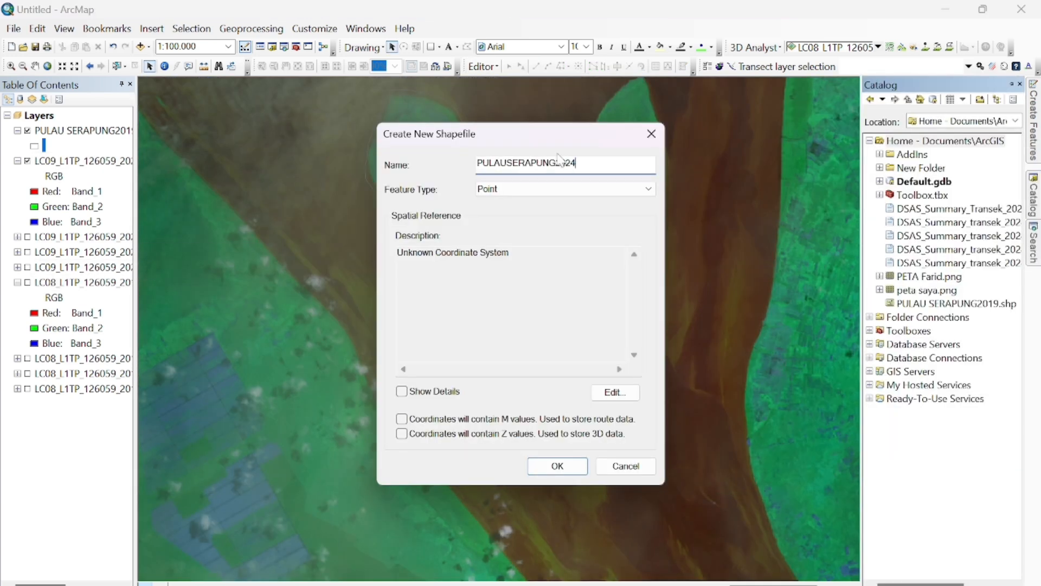
left_click(615, 391)
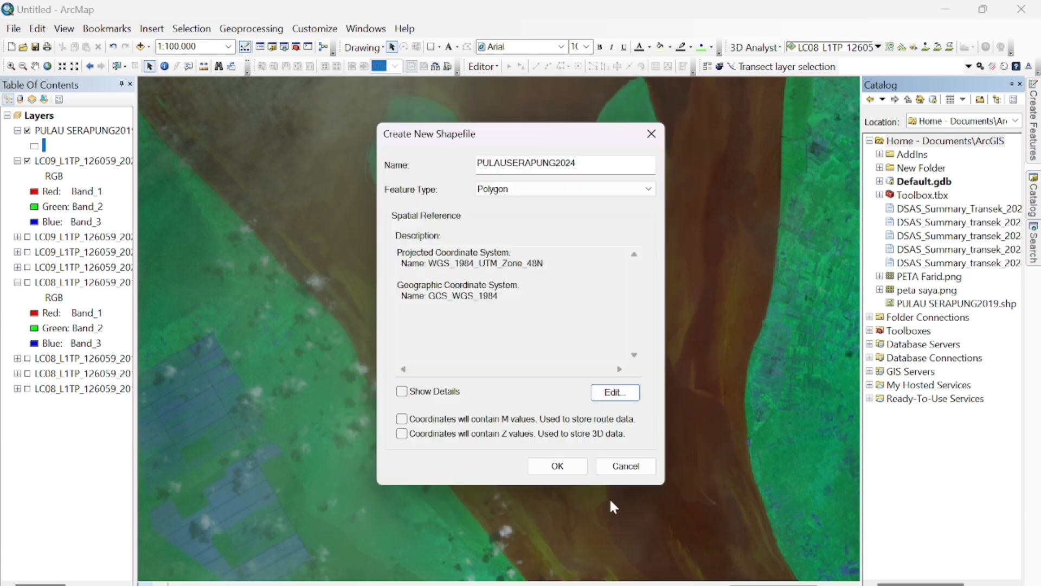
left_click(558, 465)
Step: Start editing PULAUSERAPUNG2024 and trace the island's southeastern shore on the 2024 composite, beginning at the southern tip
scroll(453, 261, "down", 1)
scroll(433, 275, "up", 2)
left_click(484, 67)
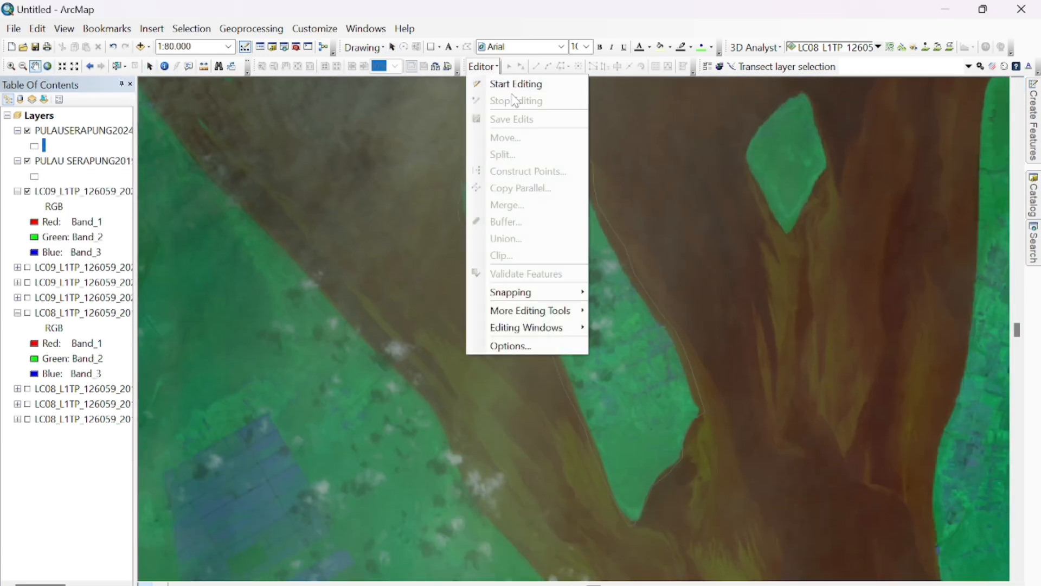
left_click(506, 83)
left_click(920, 533)
left_click(635, 524)
left_click(643, 509)
left_click(651, 492)
left_click(654, 484)
left_click(662, 466)
left_click(683, 457)
left_click(683, 450)
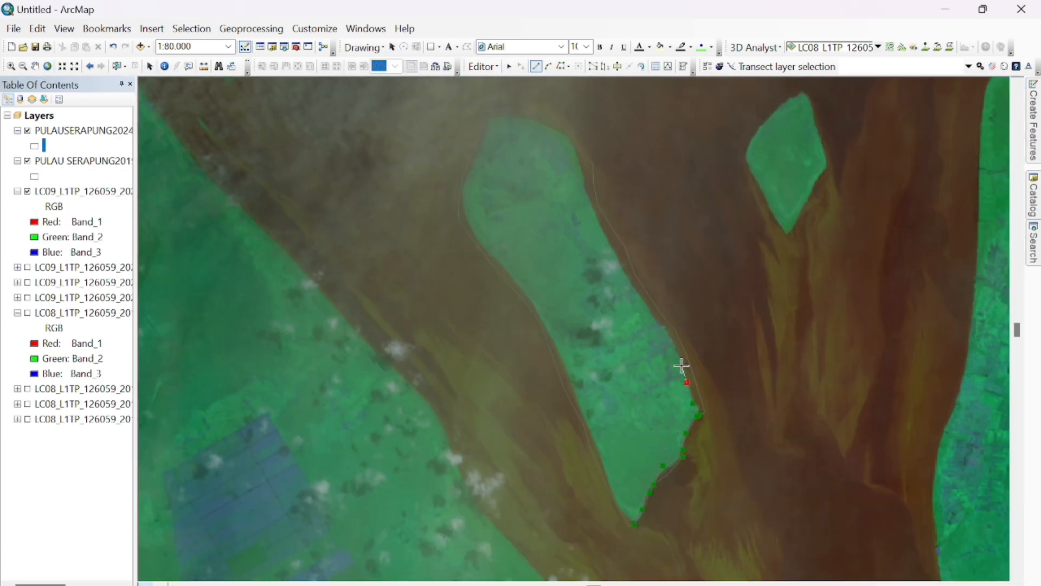
Step: Continue the 2024 outline up the island's eastern shore and around its northern end
left_click(623, 269)
left_click(593, 216)
left_click(581, 150)
left_click(541, 124)
left_click(501, 109)
left_click(483, 161)
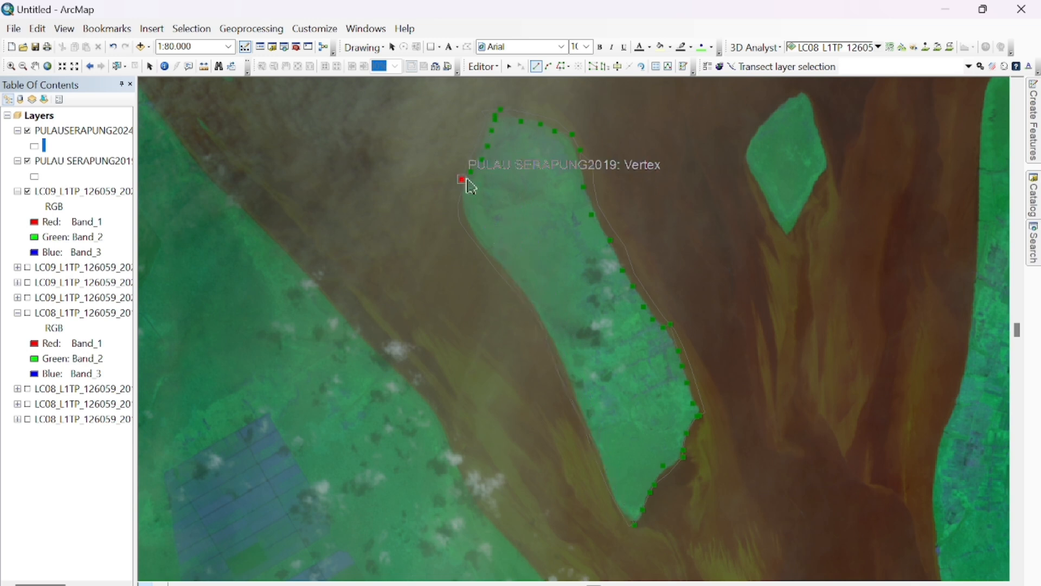
Step: Trace the island's western shore back to the southern tip and finish the 2024 polygon
left_click(467, 201)
left_click(477, 231)
left_click(491, 251)
left_click(519, 279)
left_click(534, 299)
left_click(567, 363)
left_click(584, 427)
left_click(605, 481)
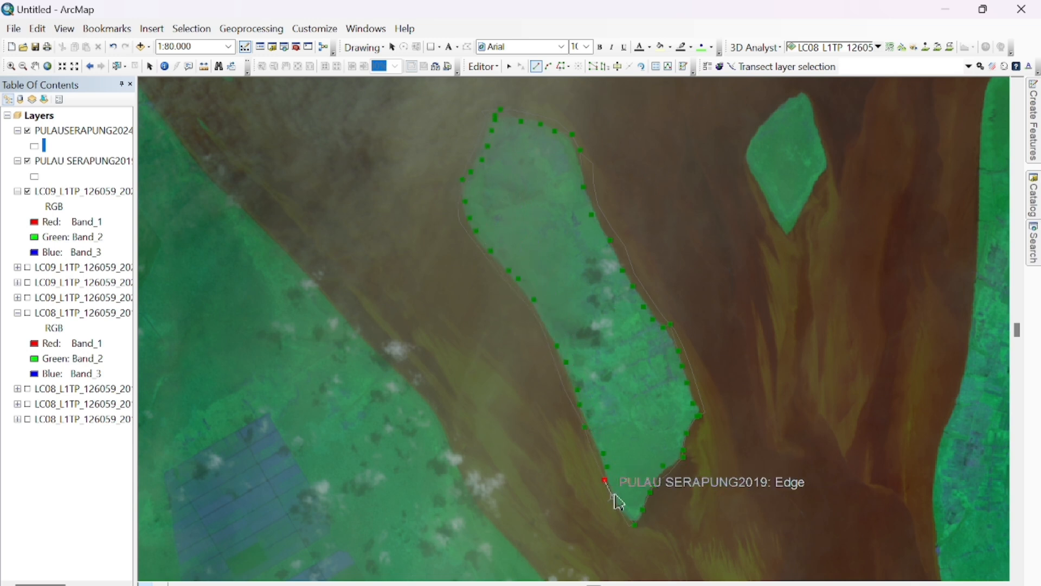
left_click(622, 513)
double_click(634, 525)
Step: End the edit session for PULAUSERAPUNG2024 and hide the 2024 composite layer
left_click(484, 66)
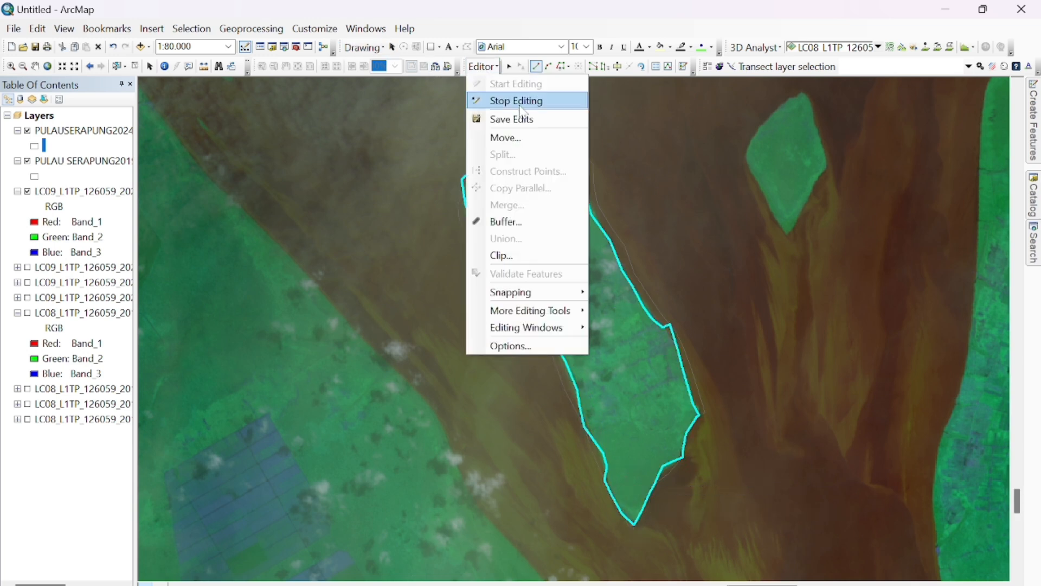
left_click(515, 102)
left_click(27, 192)
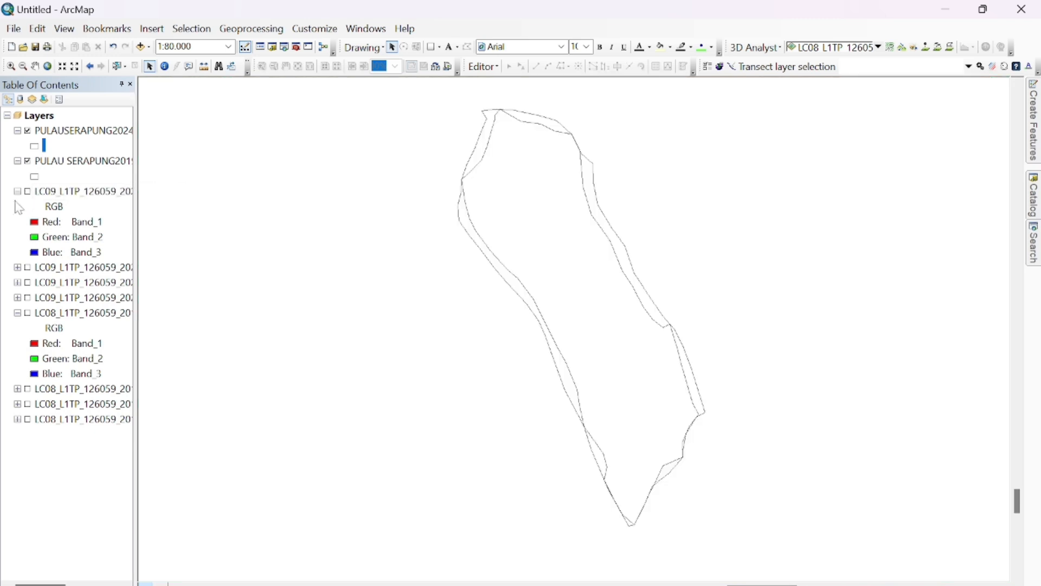
Step: Search for POLYGON TO LINE and open the Polygon To Line tool
mouse_move(1037, 242)
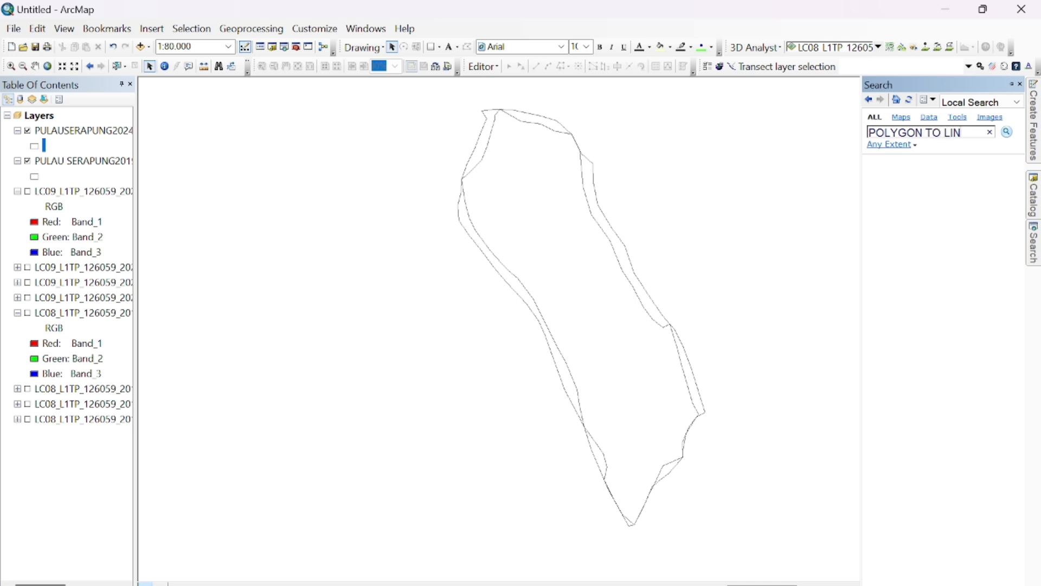
key("Return")
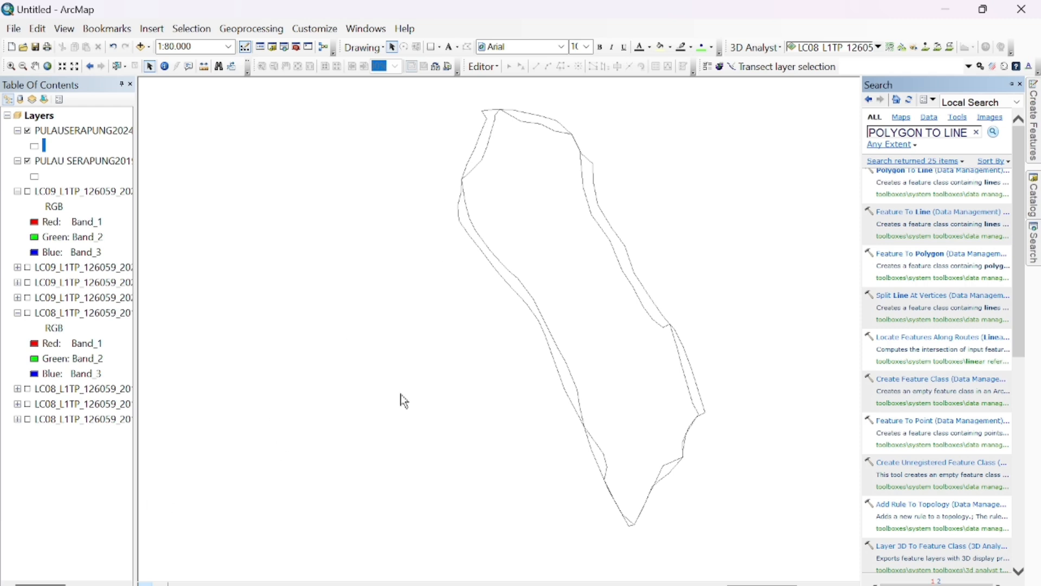
left_click(947, 172)
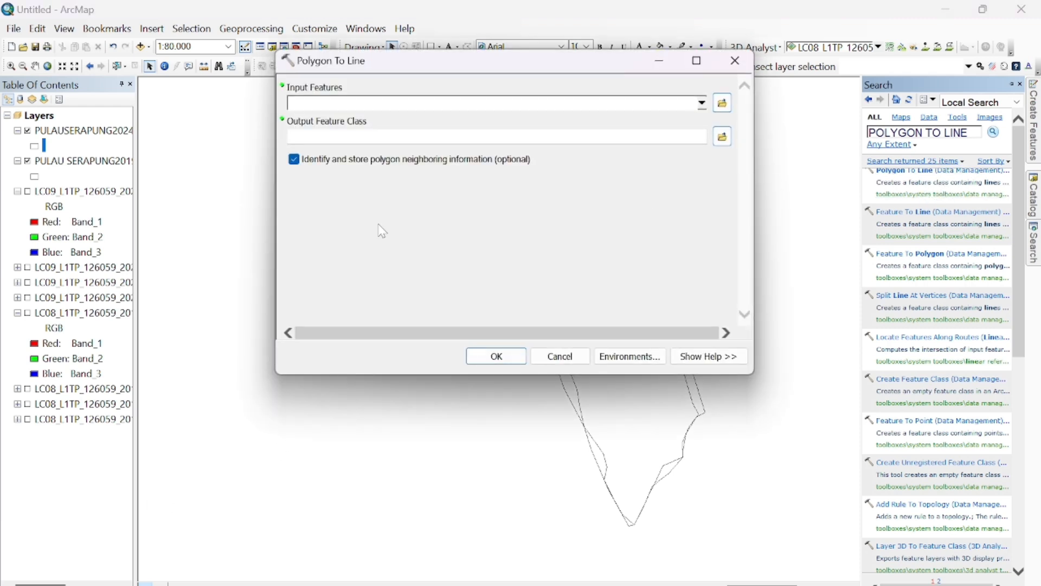
Step: Convert PULAUSERAPUNG2024 to lines with Polygon To Line, saving the output as PULAUSERAPUNG2024LYNE in Default.gdb
left_click_drag(113, 134, 190, 141)
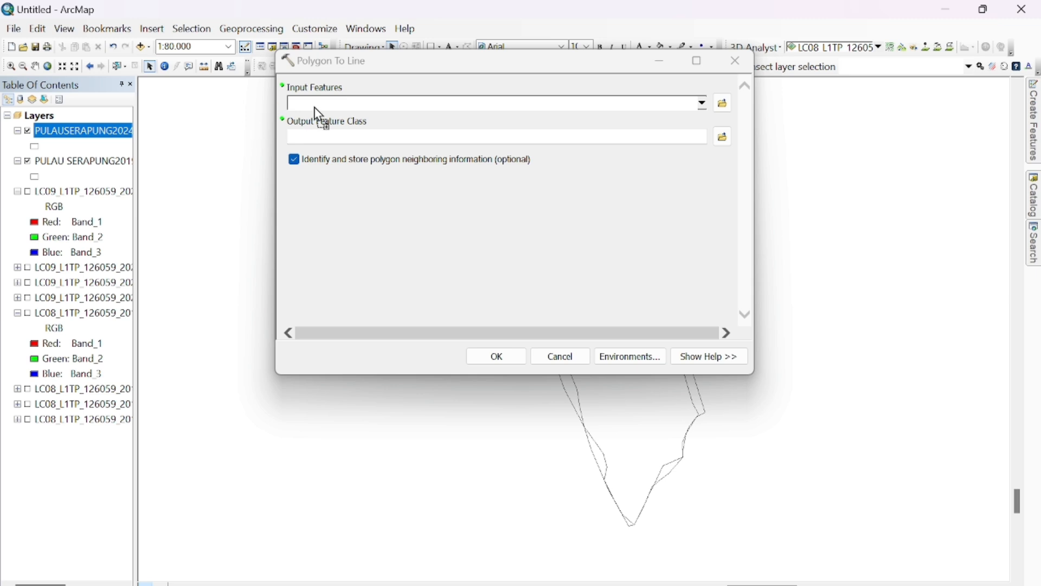
left_click_drag(319, 114, 318, 104)
left_click(725, 137)
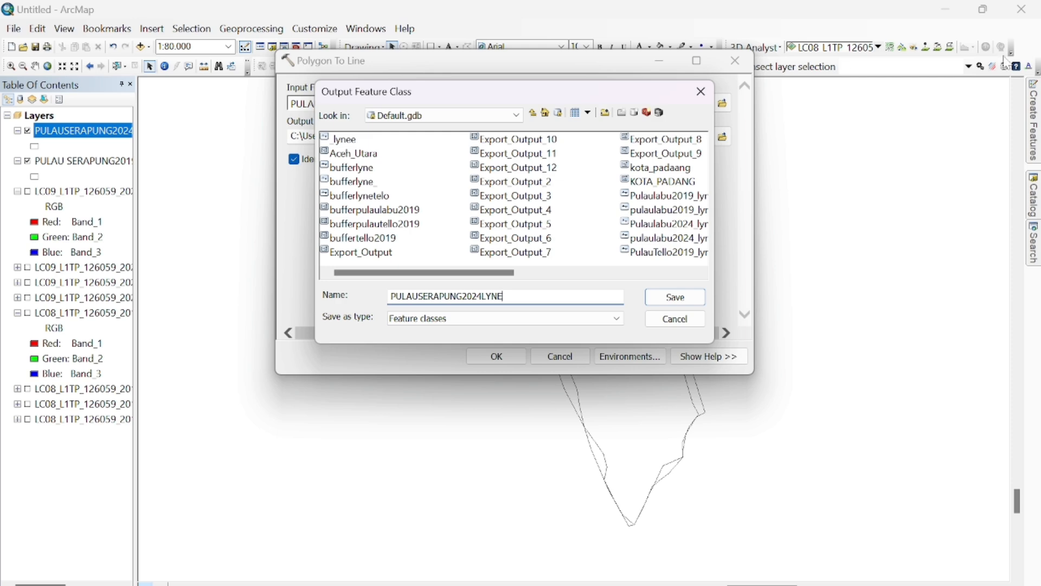
left_click(675, 298)
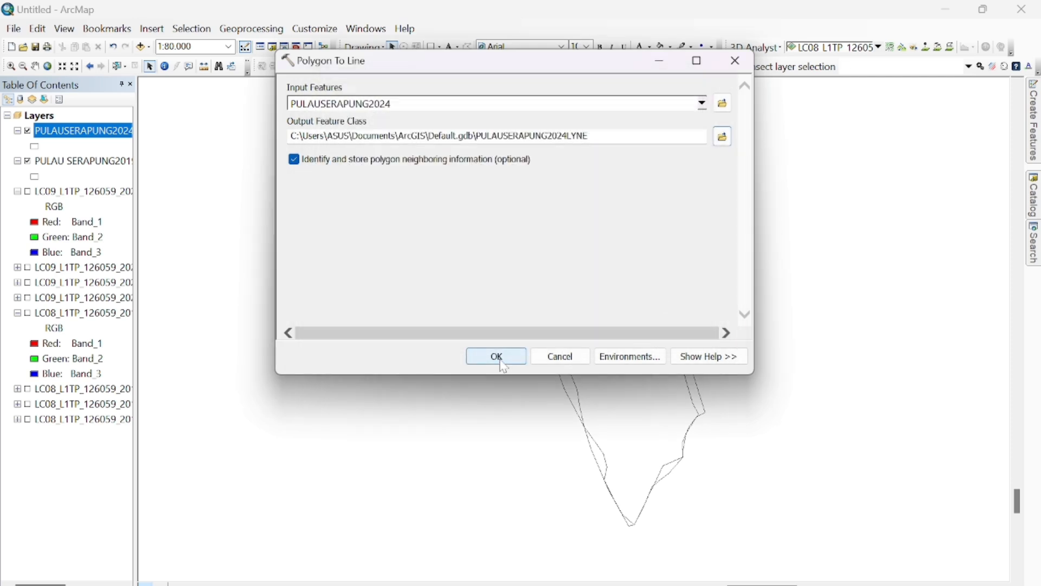
left_click(503, 362)
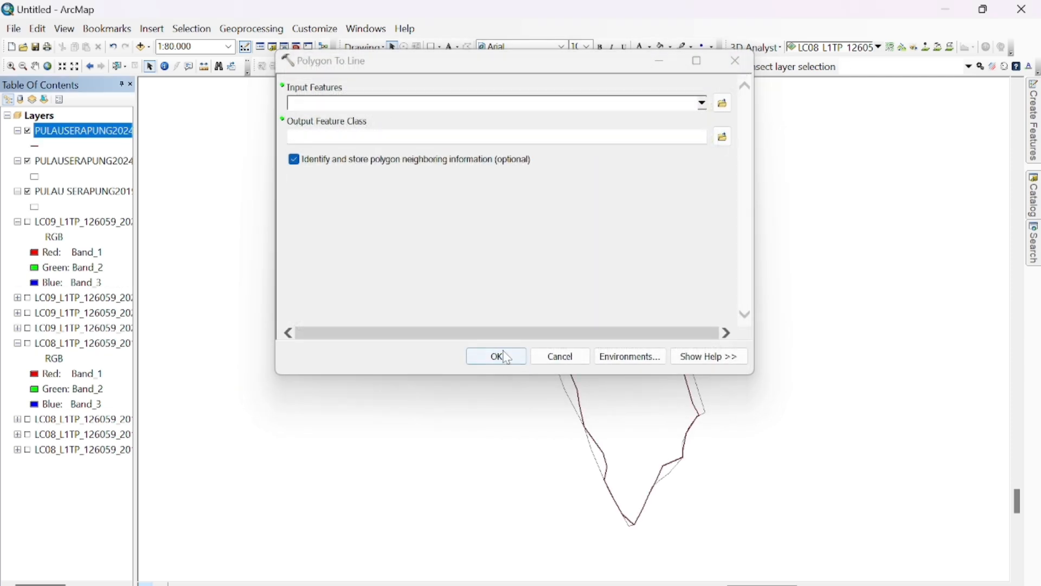
Step: Convert PULAU SERAPUNG2019 to lines with Polygon To Line, saving the output as PULAUSERAPUNG2019LYNE in Default.gdb
left_click_drag(317, 109, 318, 108)
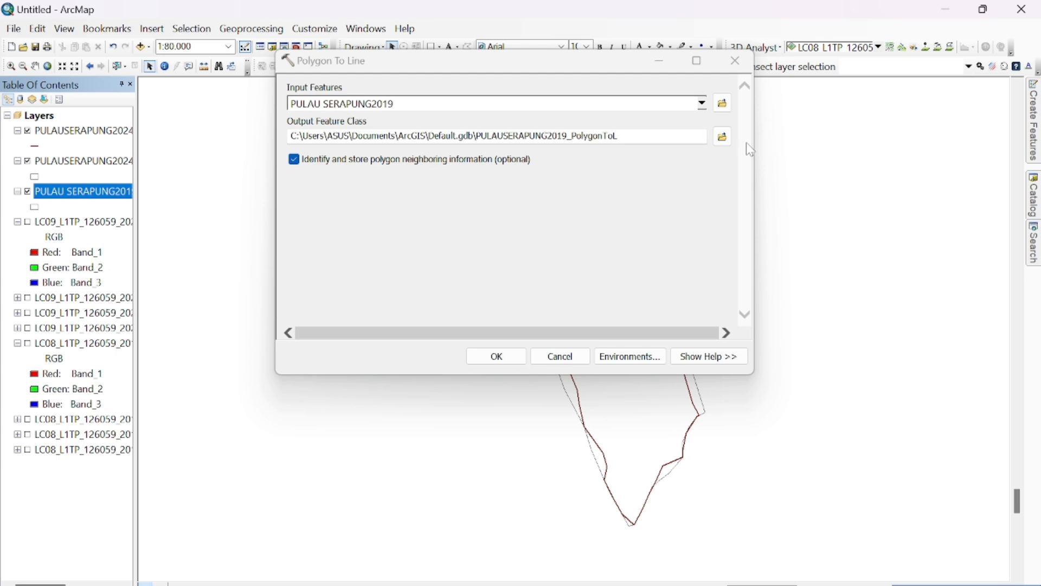
left_click(725, 137)
type("PULAUSERAPUNG2019LYNE")
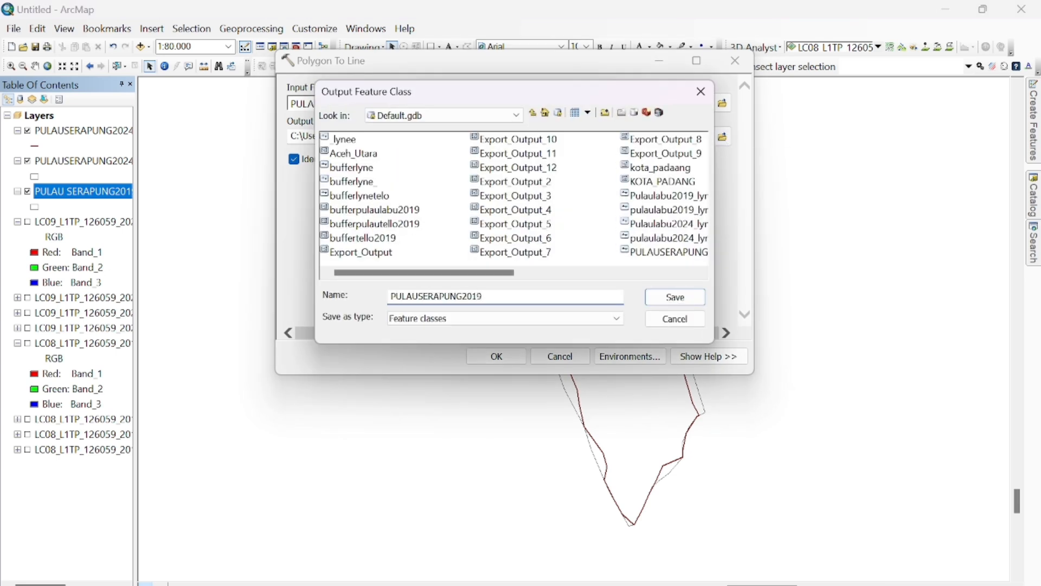
left_click(677, 297)
left_click(496, 356)
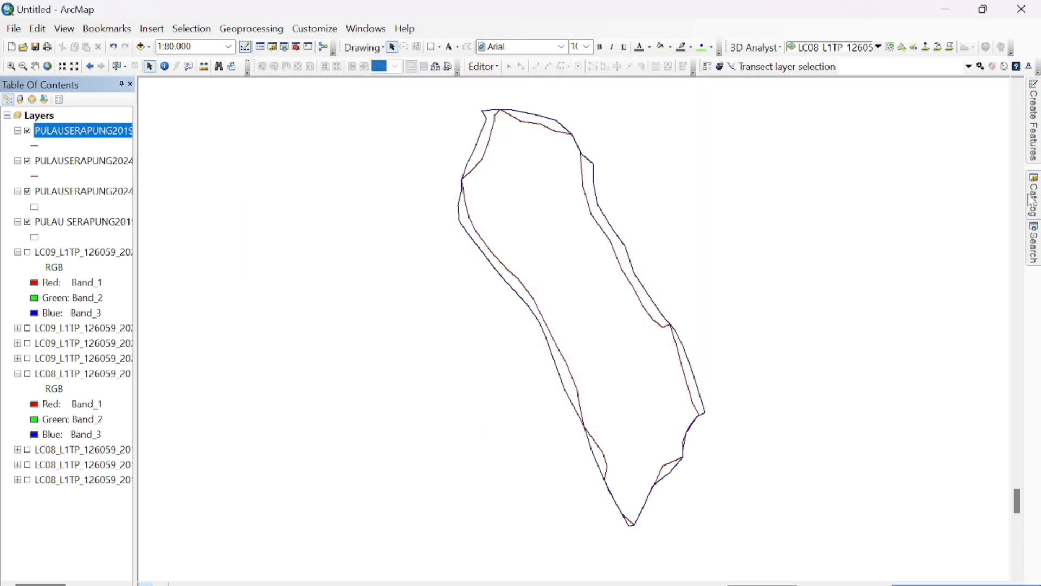
Step: Search for BUFFER and open the Buffer (Analysis) tool
mouse_move(1033, 203)
left_click(1034, 242)
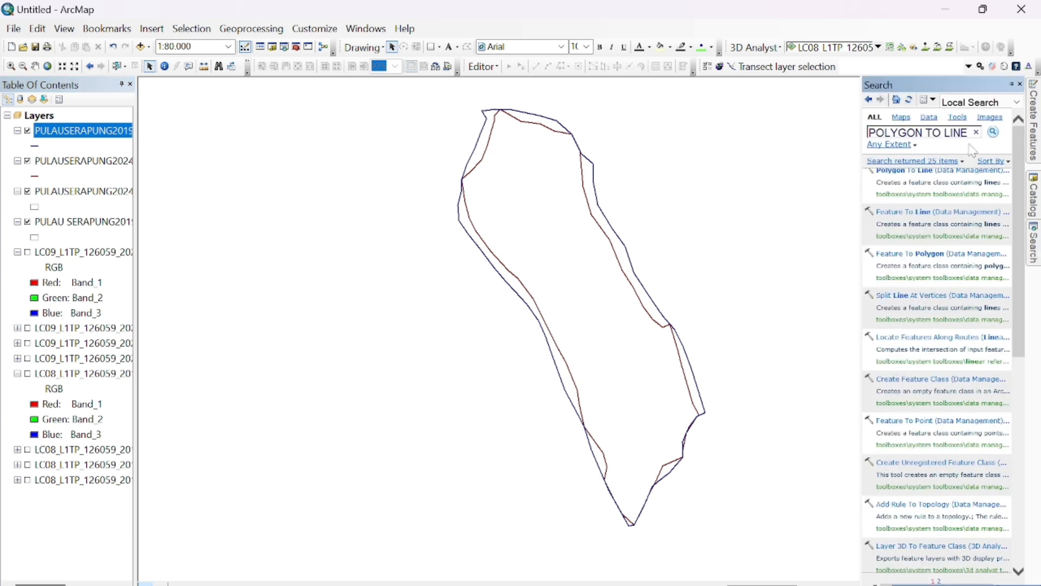
key("BackSpace")
key("BackSpace")
key("BackSpace")
key("BackSpace")
key("BackSpace")
key("BackSpace")
key("BackSpace")
key("BackSpace")
key("BackSpace")
key("BackSpace")
key("BackSpace")
key("BackSpace")
key("BackSpace")
key("BackSpace")
key("BackSpace")
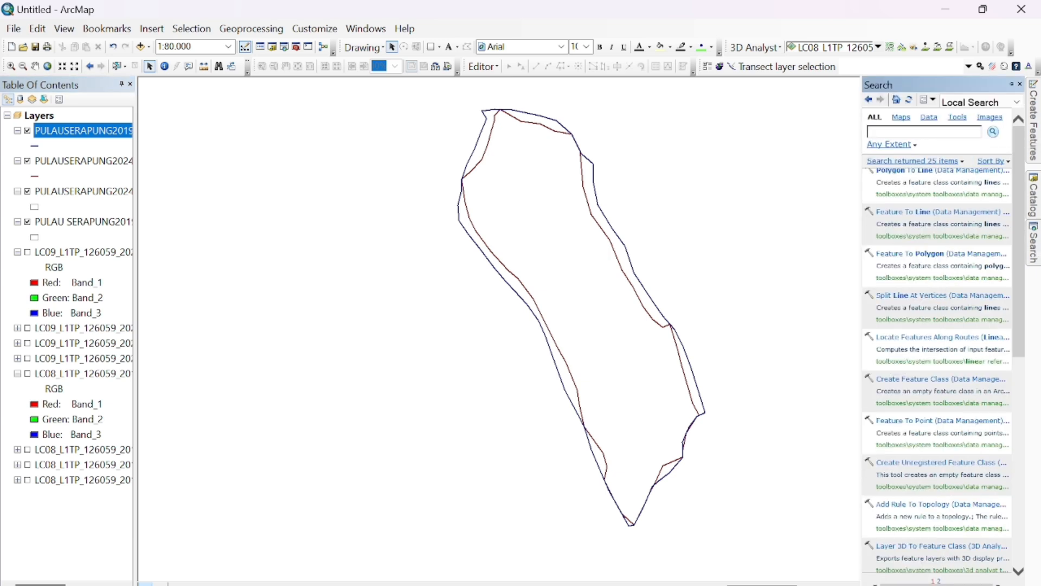
type("BUFFER")
key("Return")
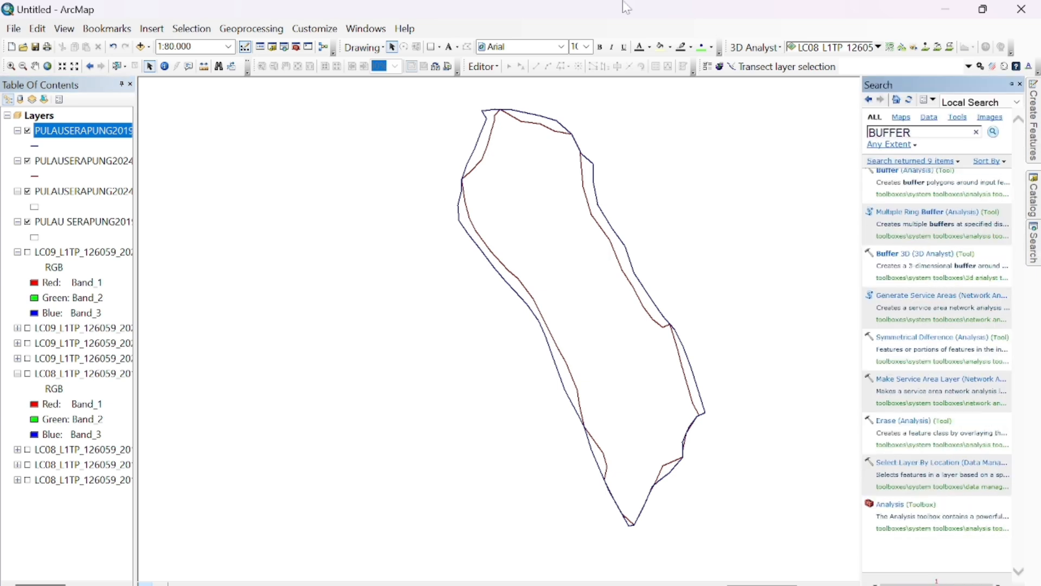
left_click(934, 172)
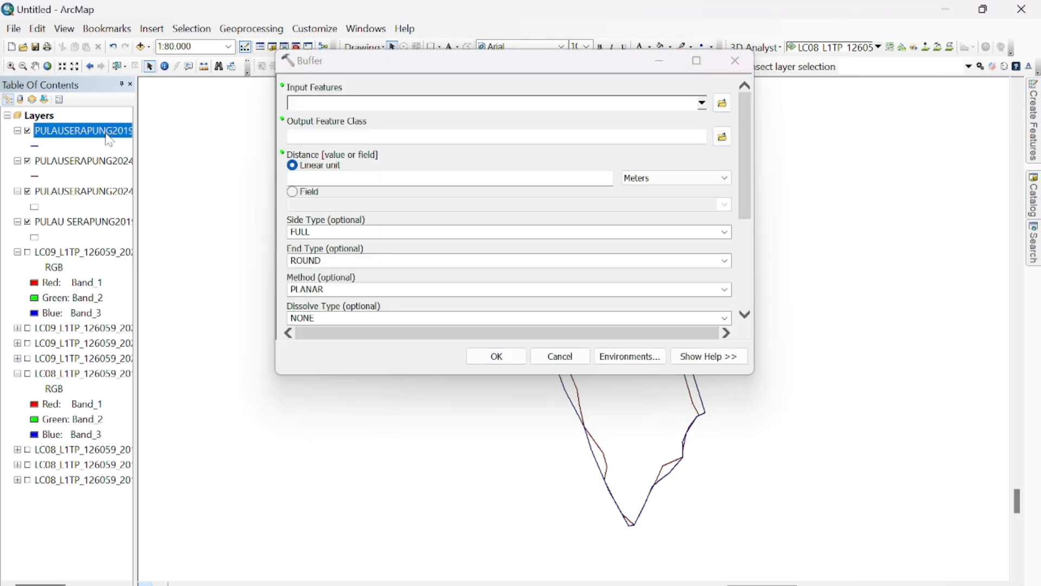
Step: Buffer PULAUSERAPUNG2019LYNE by a linear distance in meters, saving the output as BUFFERSERAPUNG2019 in Default.gdb
left_click_drag(332, 110, 332, 105)
left_click(610, 178)
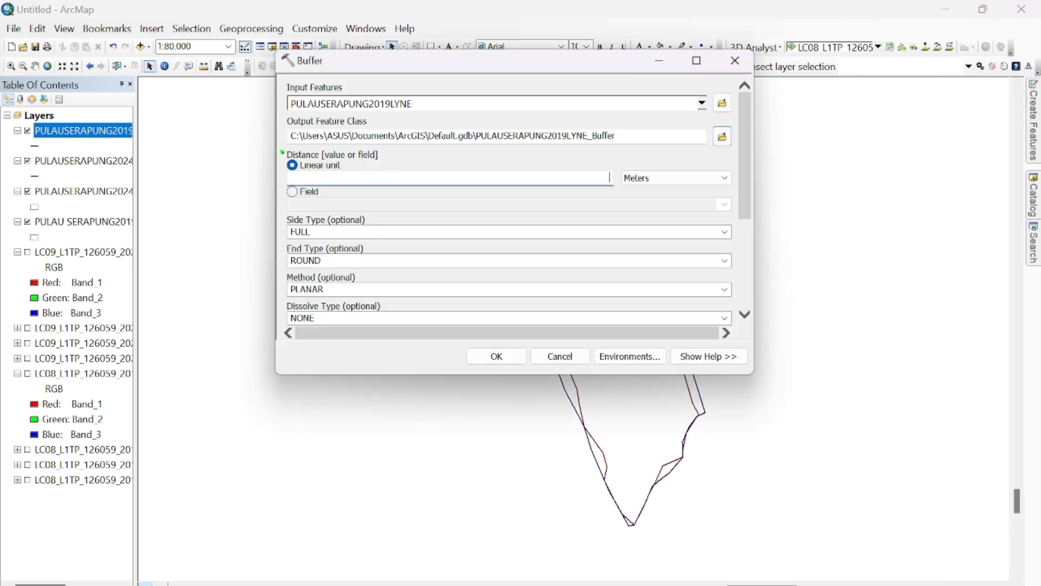
left_click(722, 136)
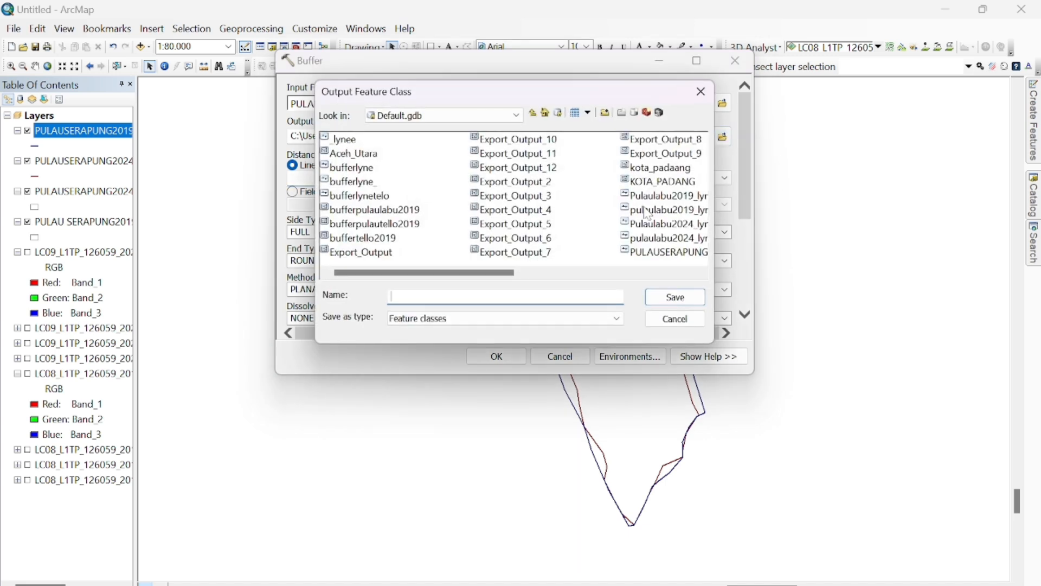
type("BUFFERSERAPUNG2019")
left_click(675, 298)
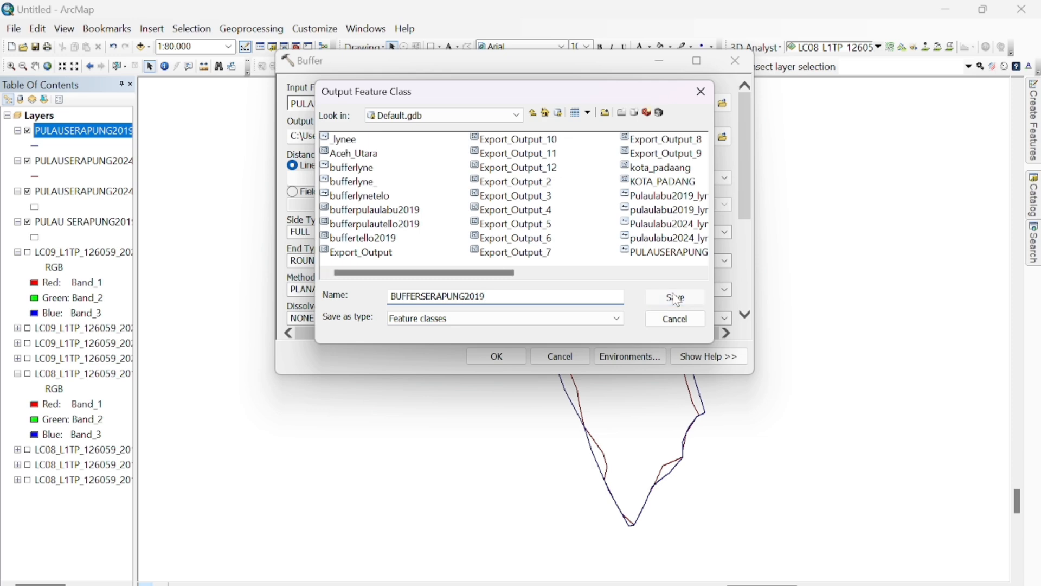
left_click(497, 356)
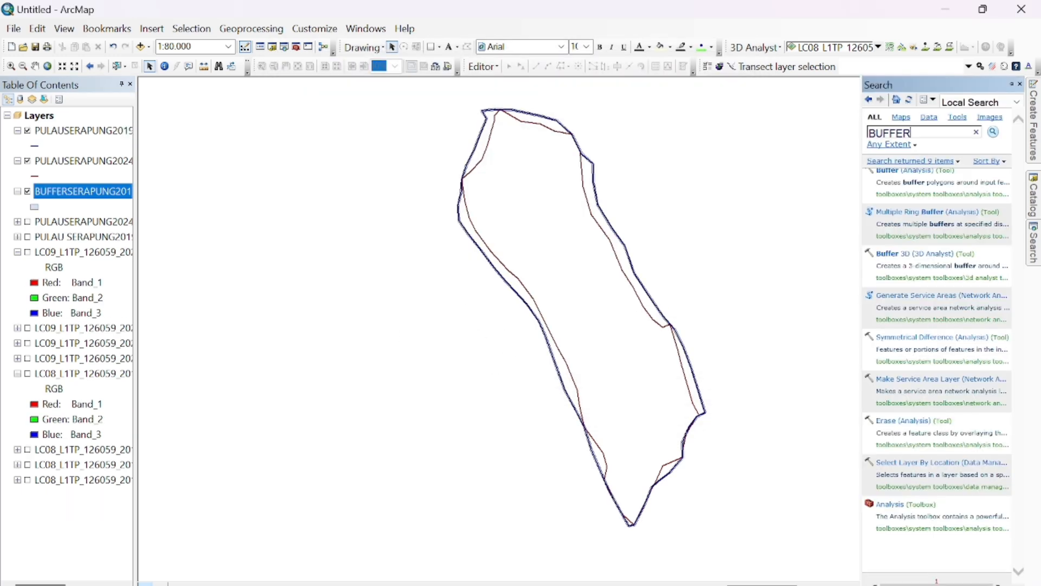
Step: Replace the BUFFER search with POLYGON TO LINE and open the Polygon To Line tool
key("BackSpace")
key("BackSpace")
key("BackSpace")
key("BackSpace")
key("BackSpace")
key("BackSpace")
key("Return")
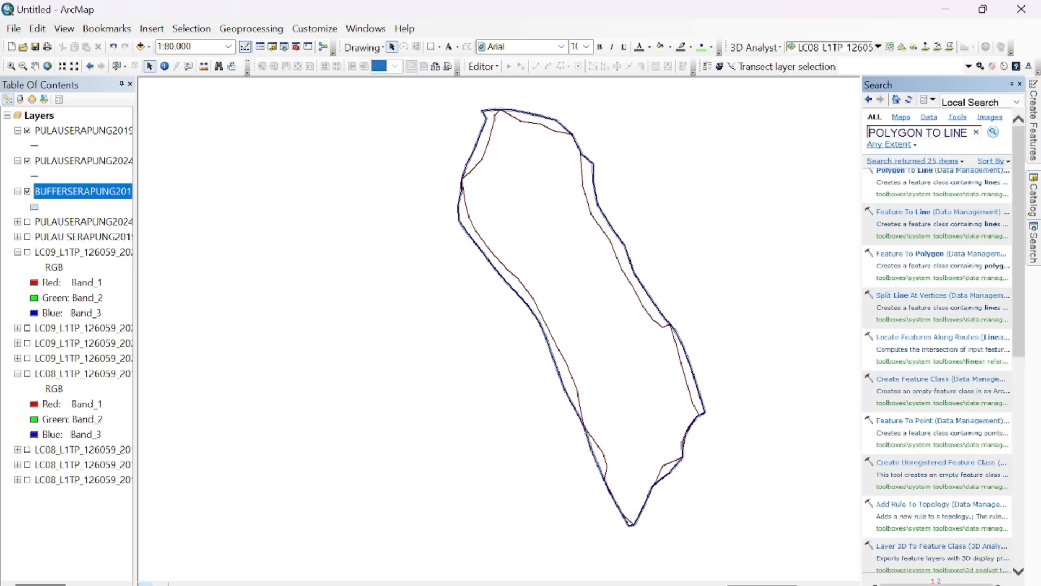
left_click(973, 172)
Step: Convert BUFFERSERAPUNG2019 to lines with Polygon To Line, saving the output as BUFFERLYNEEE in Default.gdb
left_click_drag(82, 191, 320, 104)
left_click(724, 136)
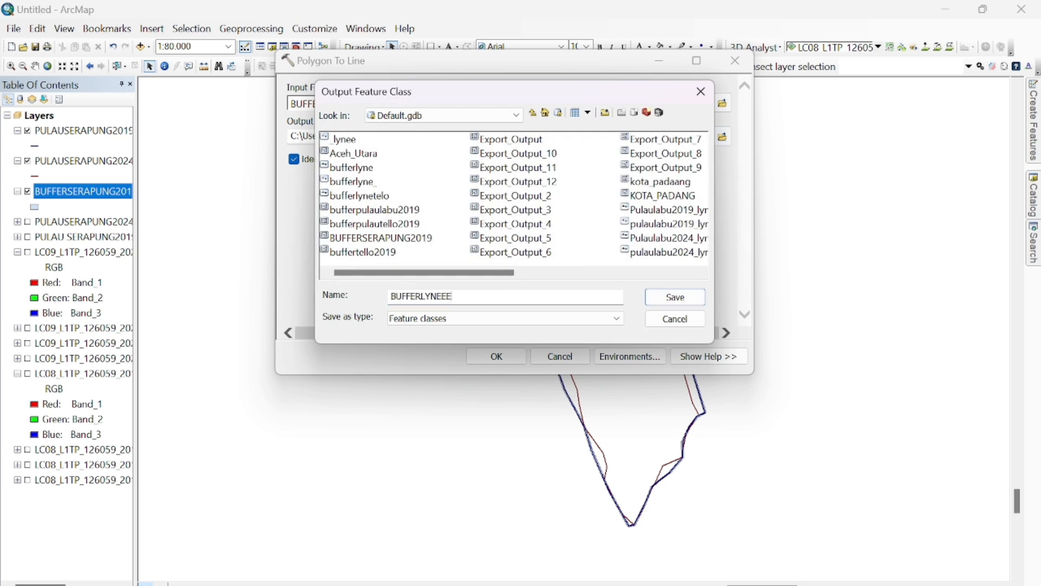
left_click(676, 298)
left_click(518, 358)
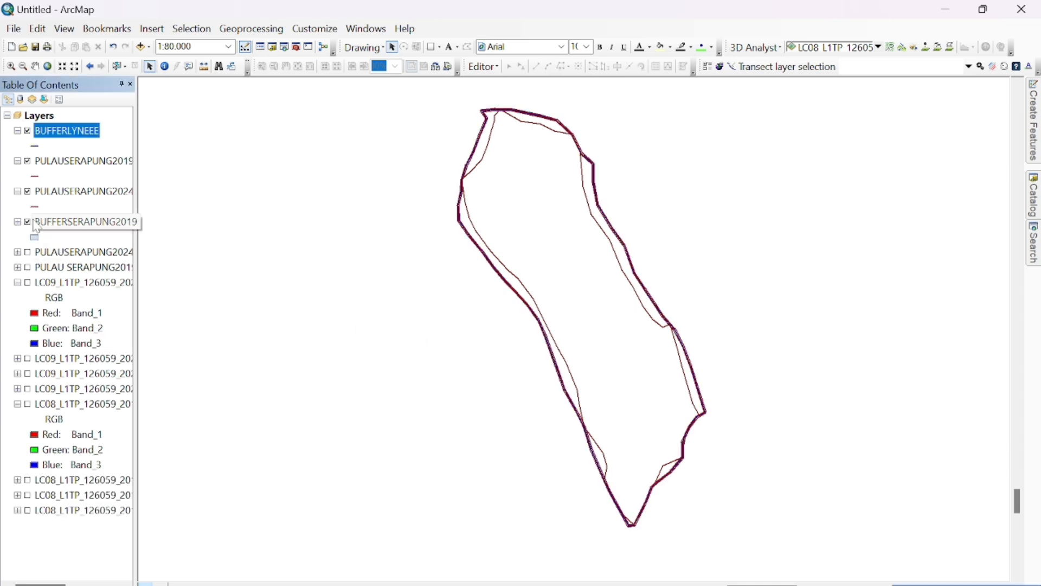
Step: Hide the 2019 and 2024 shoreline line layers so only the buffer layers are displayed
left_click(28, 191)
left_click(27, 161)
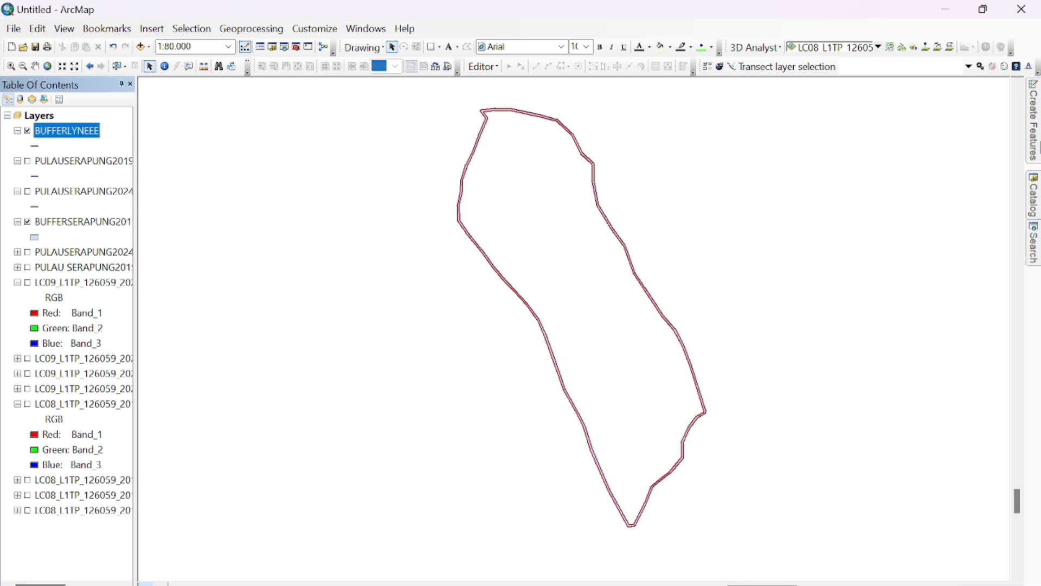
scroll(711, 320, "up", 2)
scroll(787, 287, "down", 3)
left_click(35, 65)
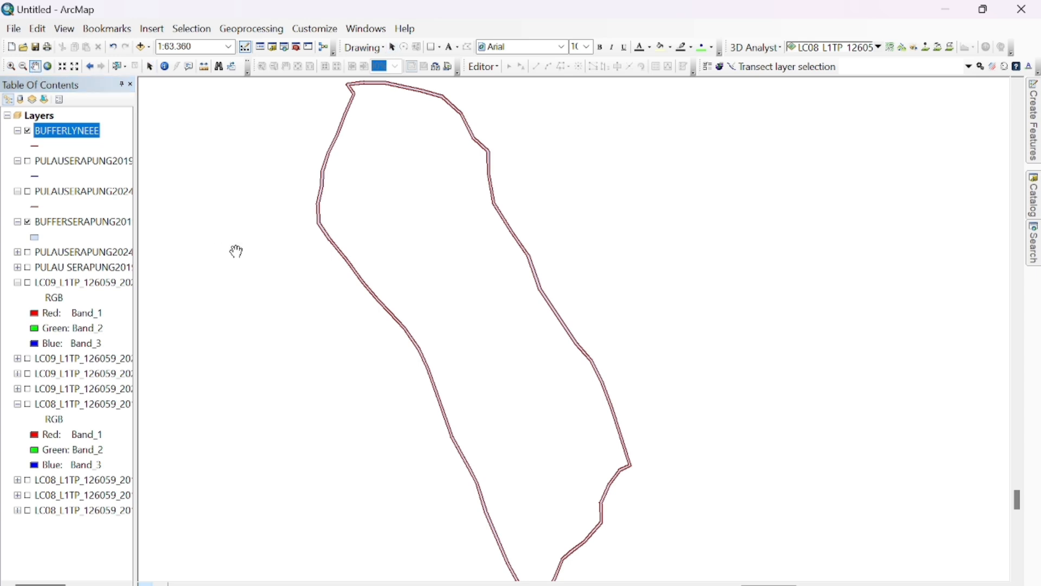
left_click_drag(235, 251, 259, 251)
Step: Create a personal geodatabase named DSAS..mdb in the Home - Documents\ArcGIS folder
left_click(1033, 208)
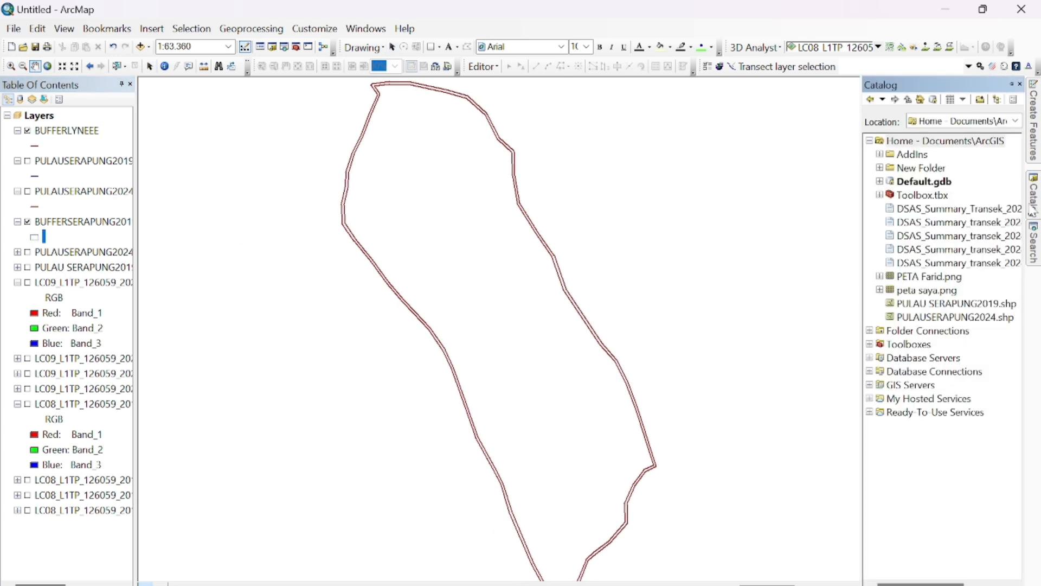
left_click(950, 142)
right_click(950, 145)
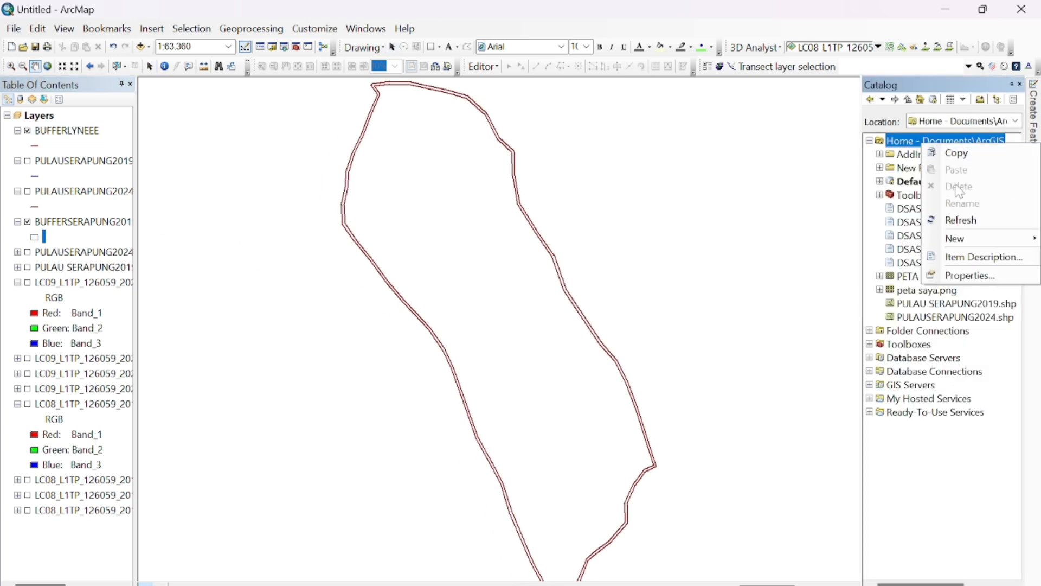
mouse_move(955, 238)
left_click(868, 270)
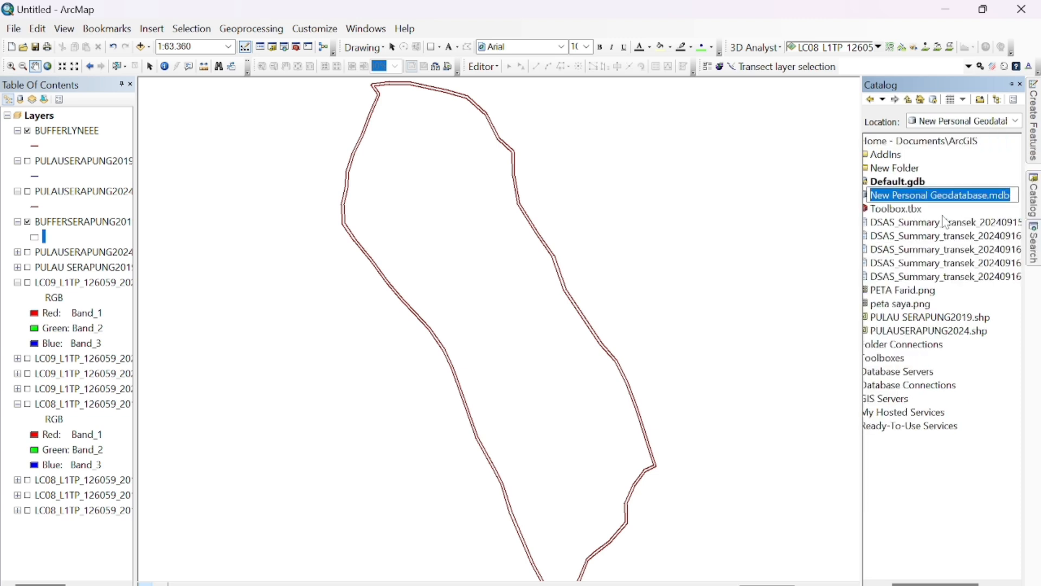
type("DSAS")
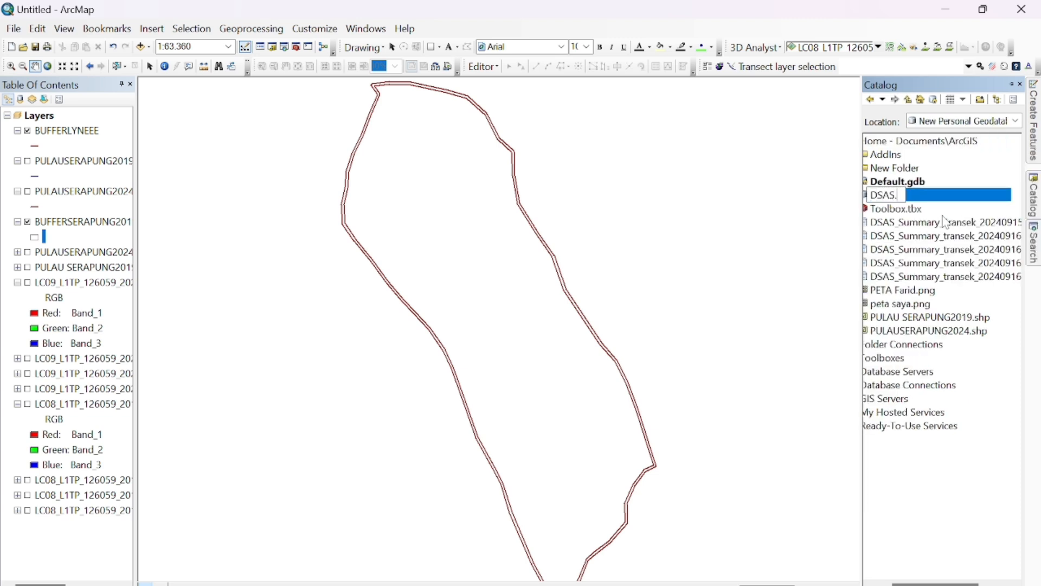
type(".")
key("Return")
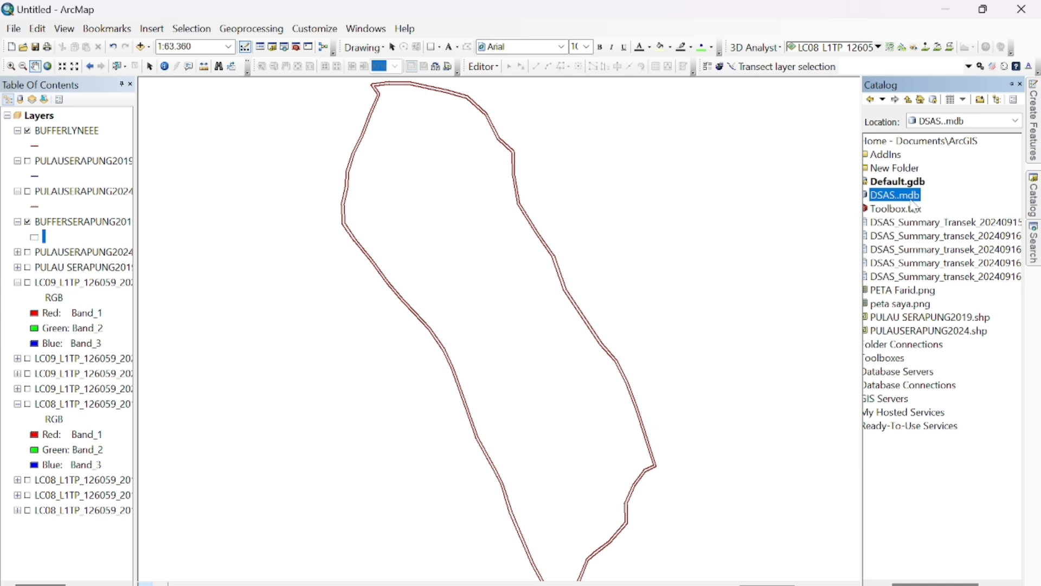
Step: Start a new feature class named Baselinee in DSAS..mdb and set its type to Line Features
right_click(913, 201)
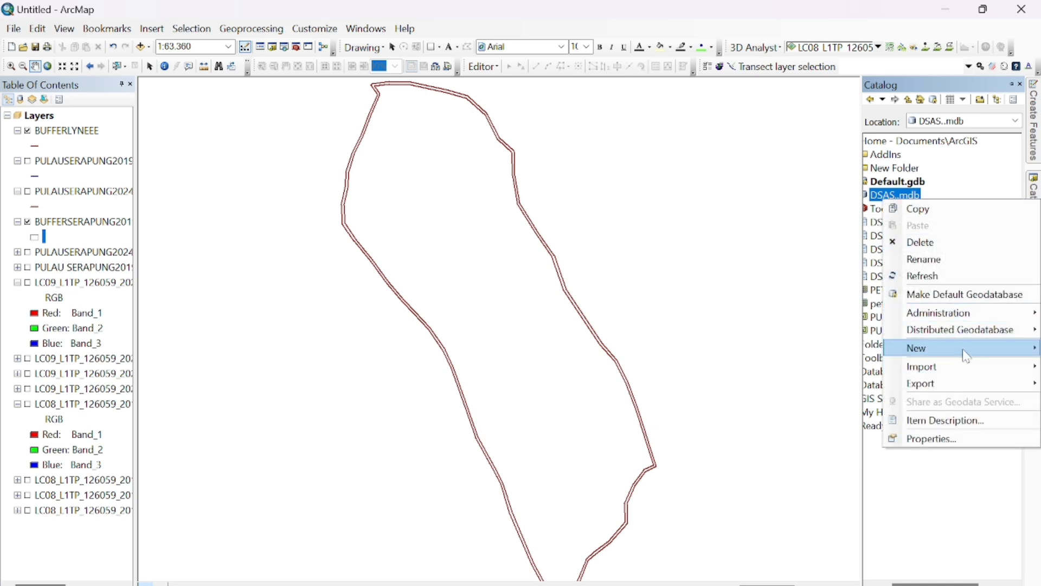
mouse_move(952, 356)
left_click(828, 365)
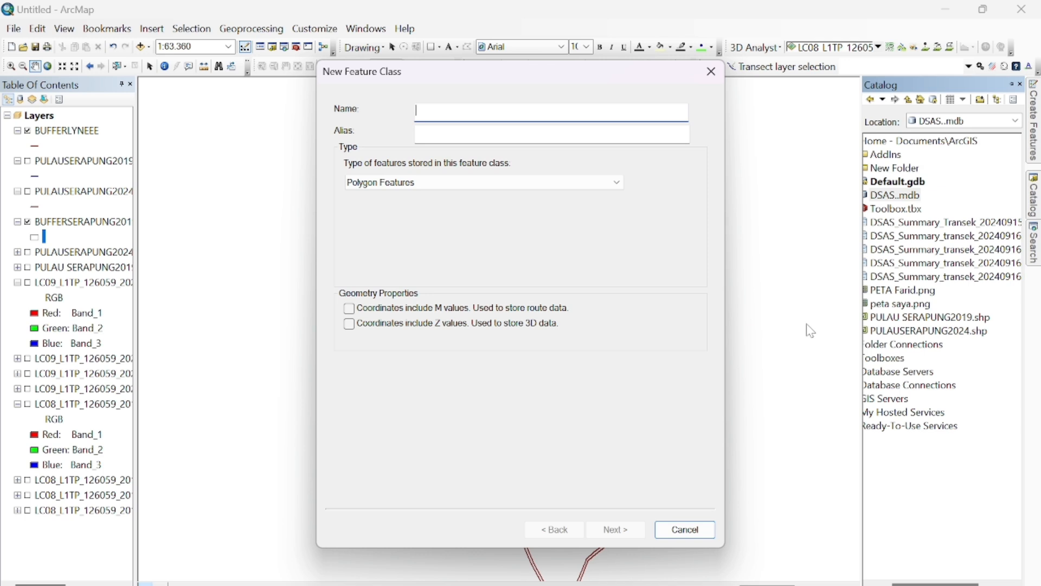
type("Baselinee")
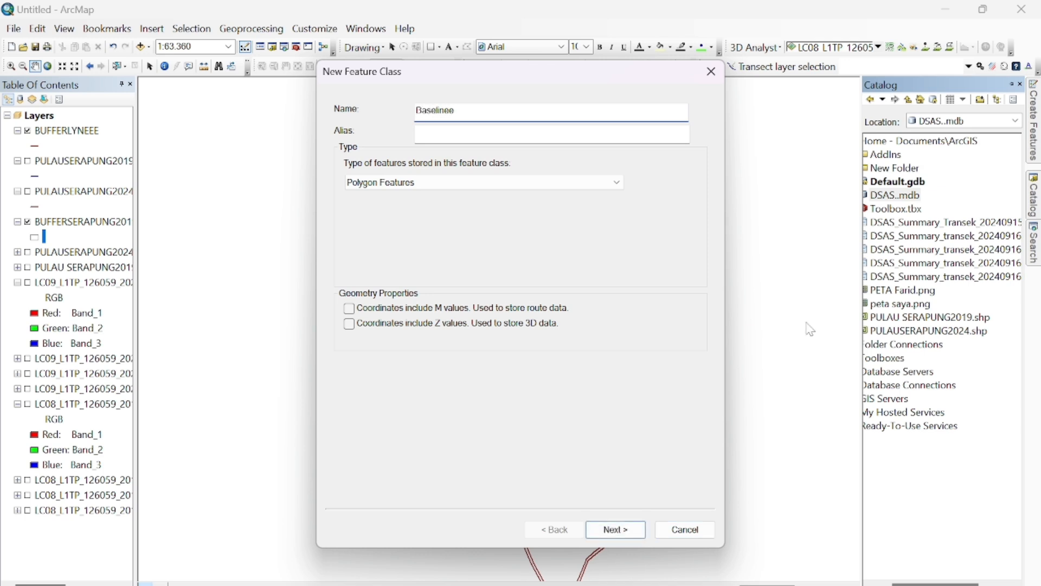
left_click(379, 183)
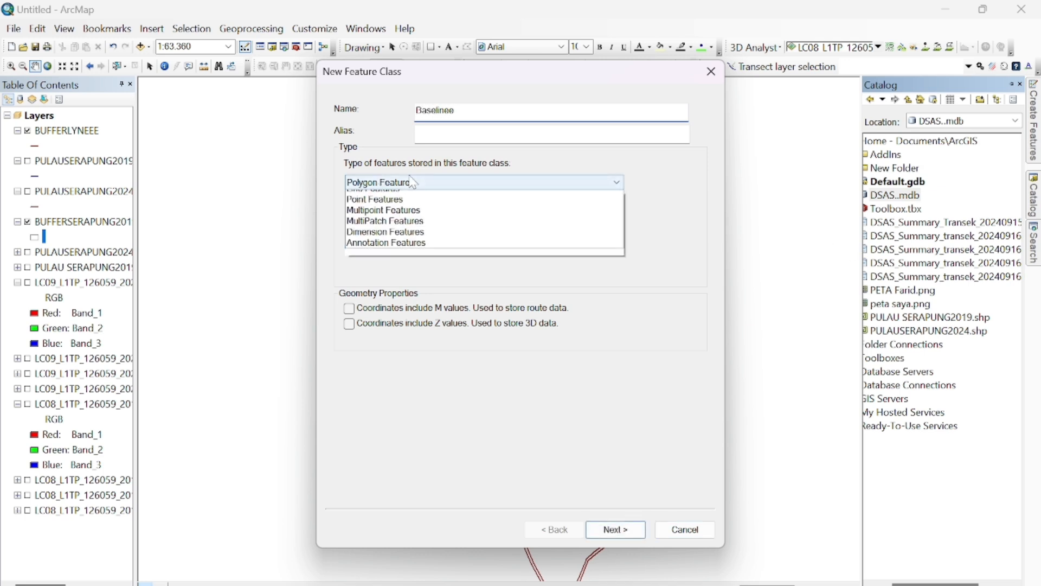
left_click(409, 208)
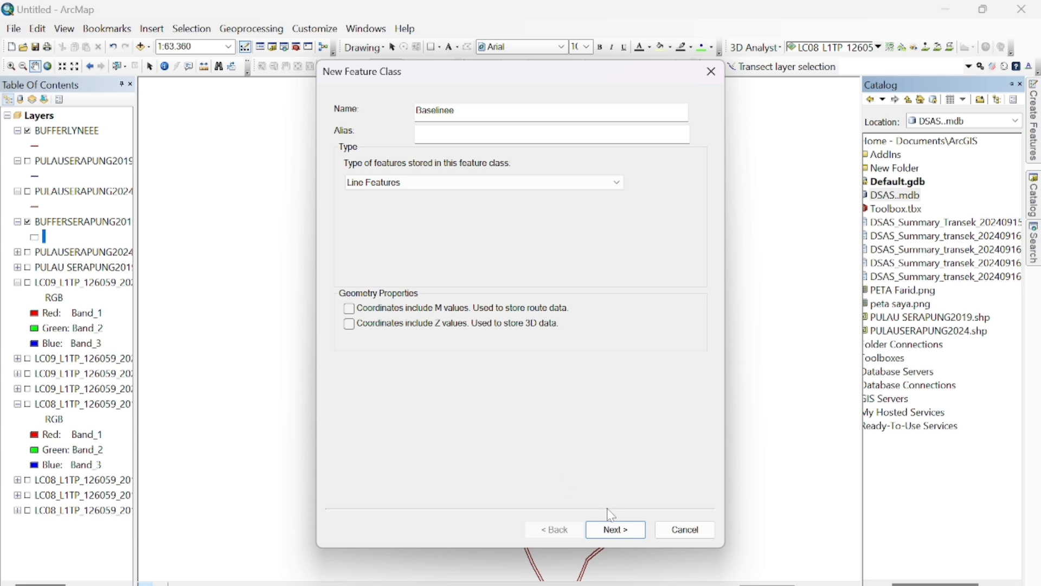
Step: Assign WGS 1984 UTM Zone 48N to Baselinee and finish creating it with the default tolerance and fields
left_click(620, 533)
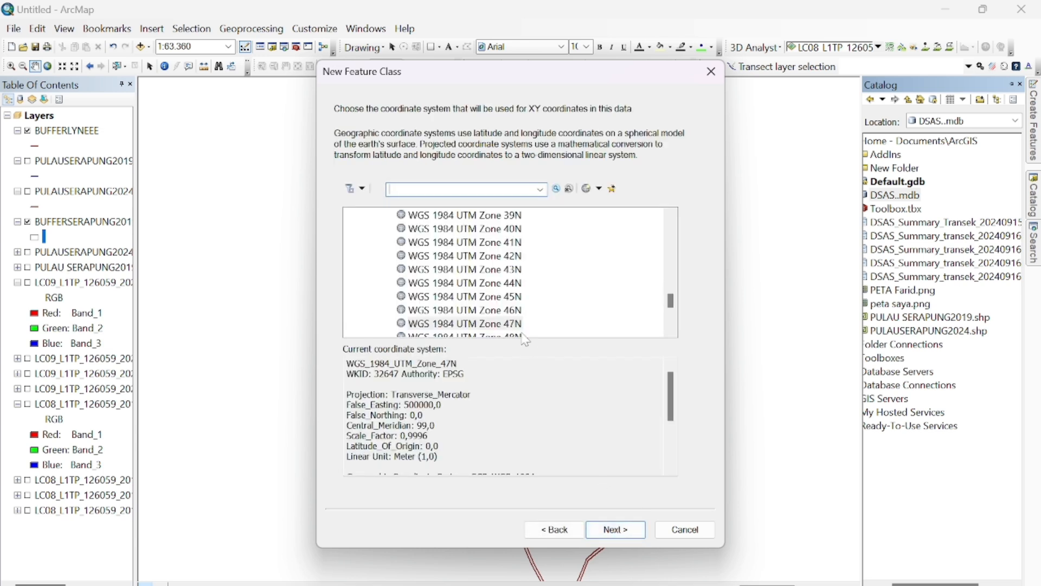
scroll(516, 329, "down", 1)
left_click(510, 284)
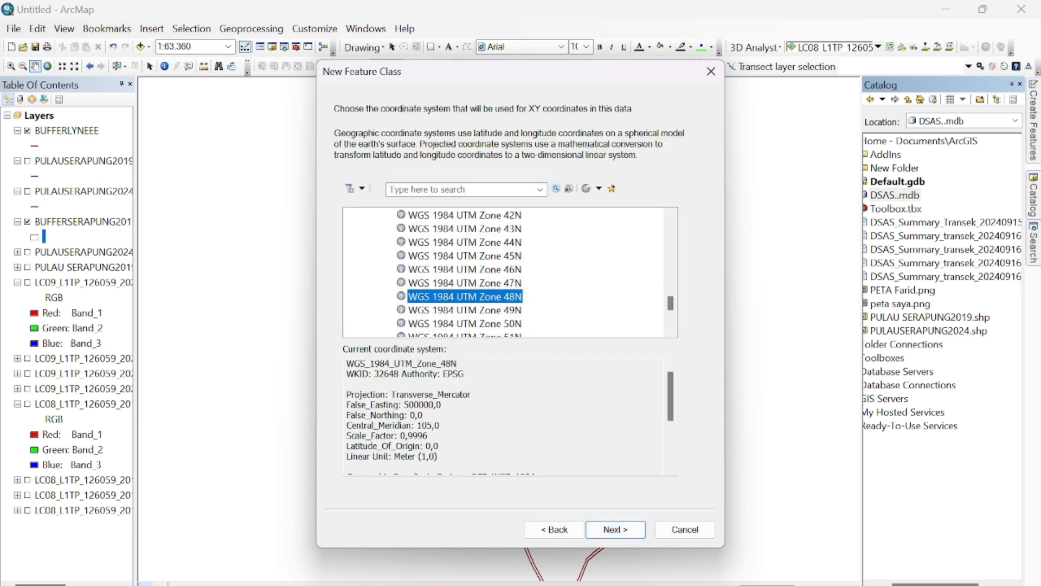
left_click(631, 530)
left_click(631, 530)
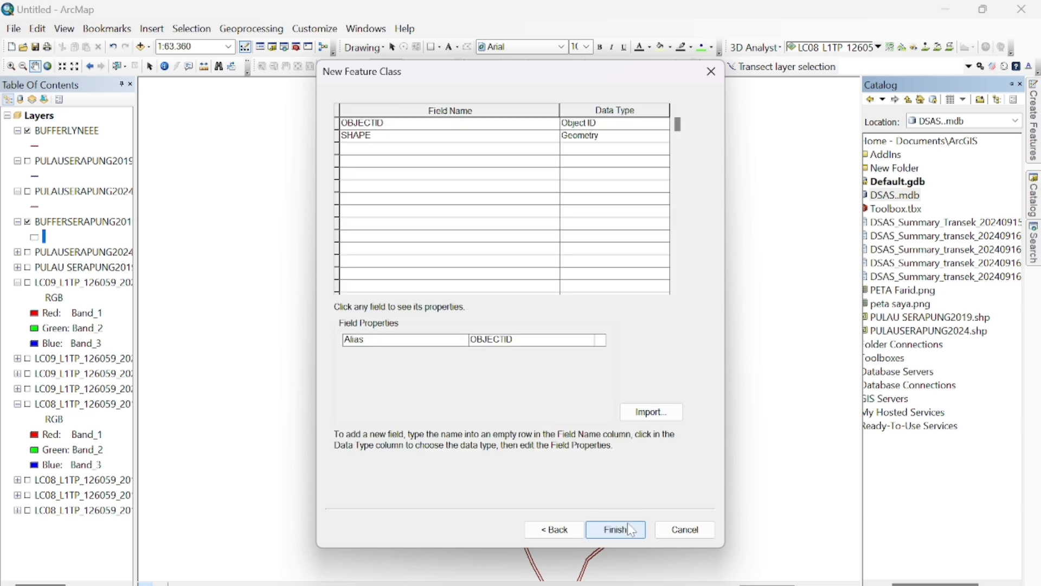
left_click(627, 523)
Step: Start a new feature class named Shoreelinee in DSAS..mdb and set its type to Line Features
mouse_move(1037, 202)
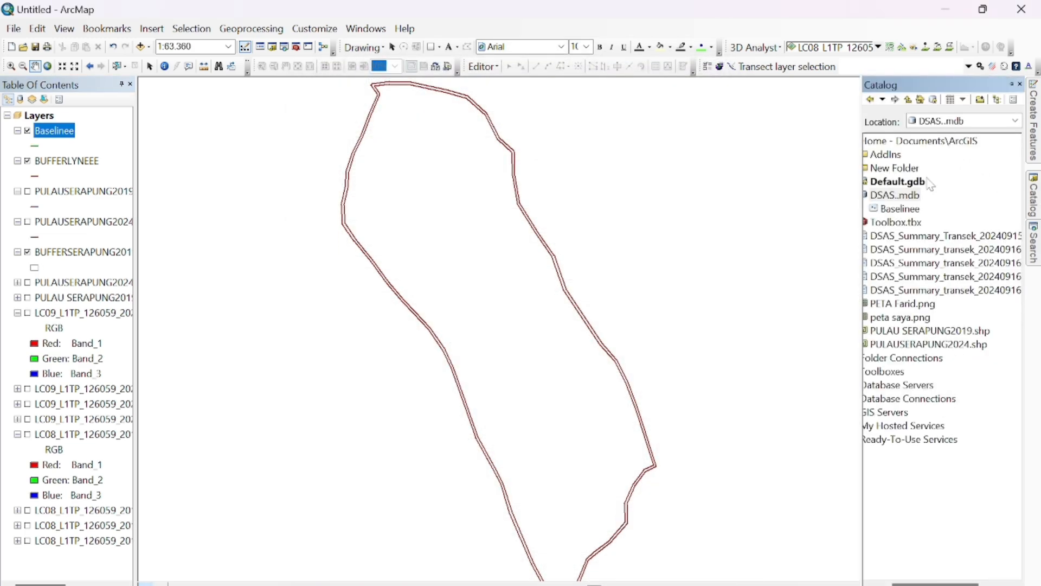
right_click(920, 196)
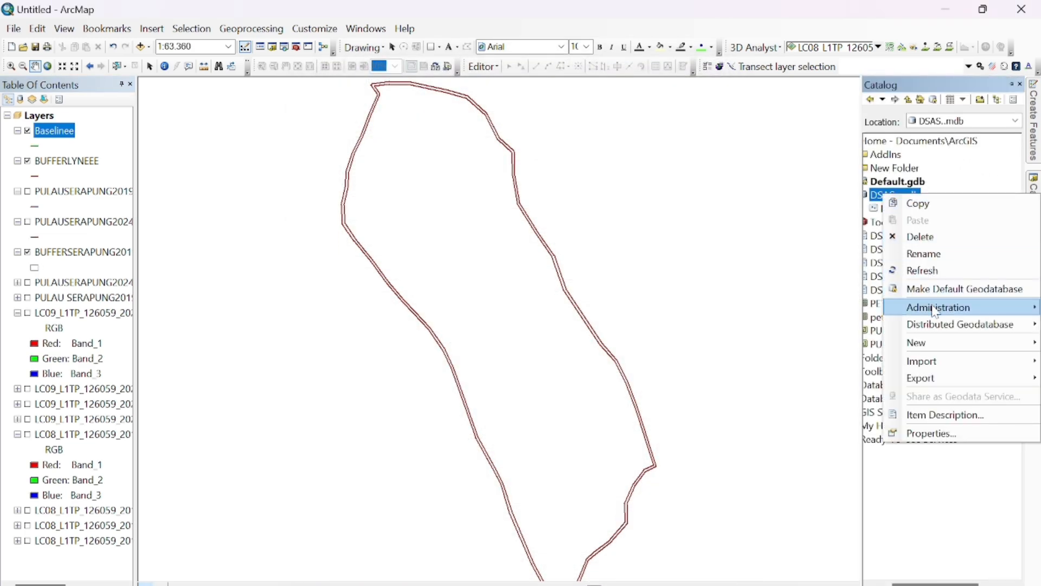
mouse_move(934, 344)
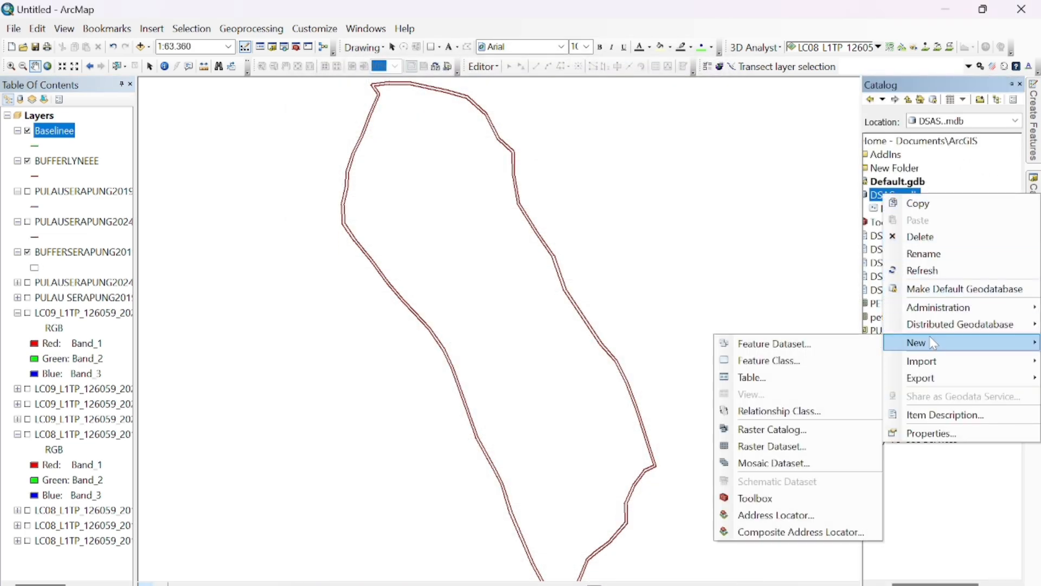
left_click(808, 360)
type("Shoreelinee")
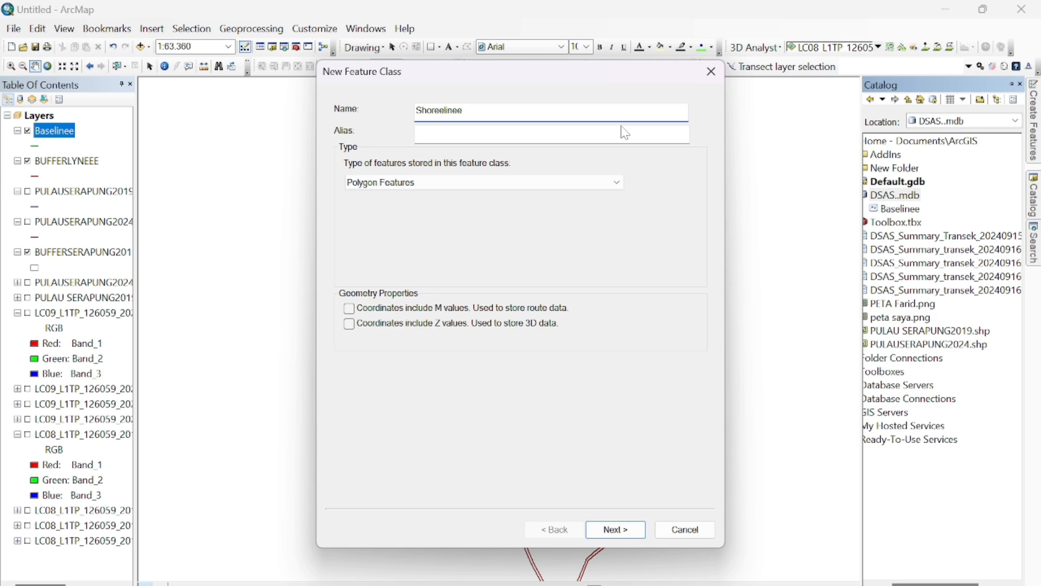
left_click(602, 183)
left_click(564, 206)
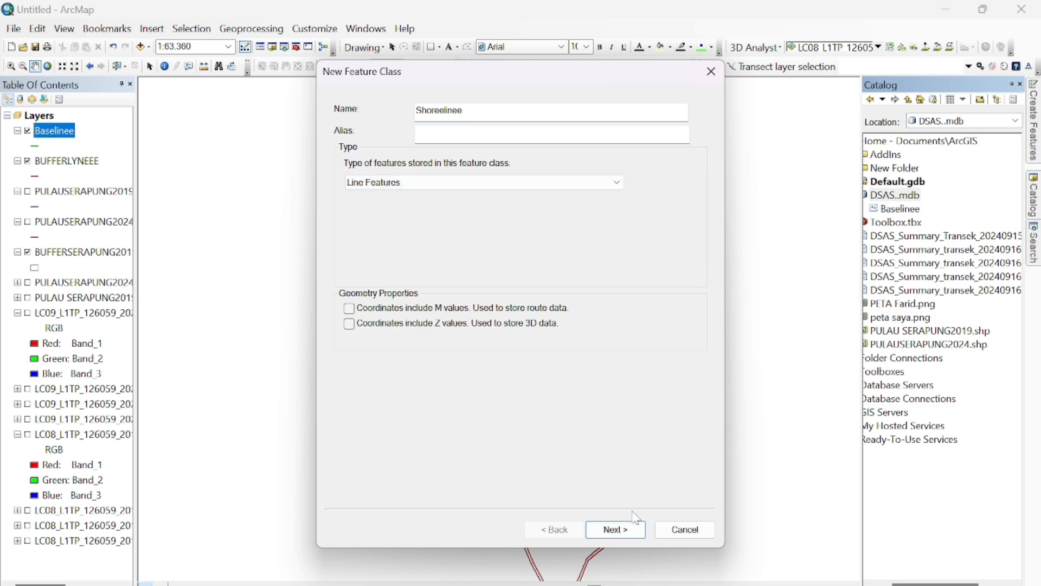
Step: Choose the coordinate system for Shoreelinee and finish creating it with the remaining default settings
left_click(618, 529)
left_click(466, 324)
left_click(619, 529)
left_click(621, 530)
left_click(621, 529)
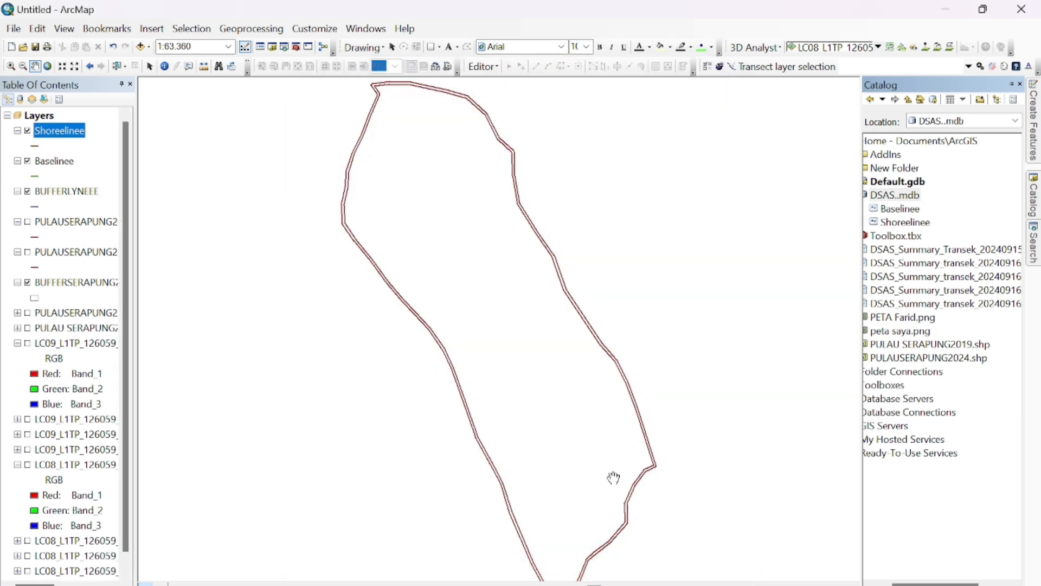
Step: Start an edit session on the Baselinee feature class
scroll(328, 237, "up", 1)
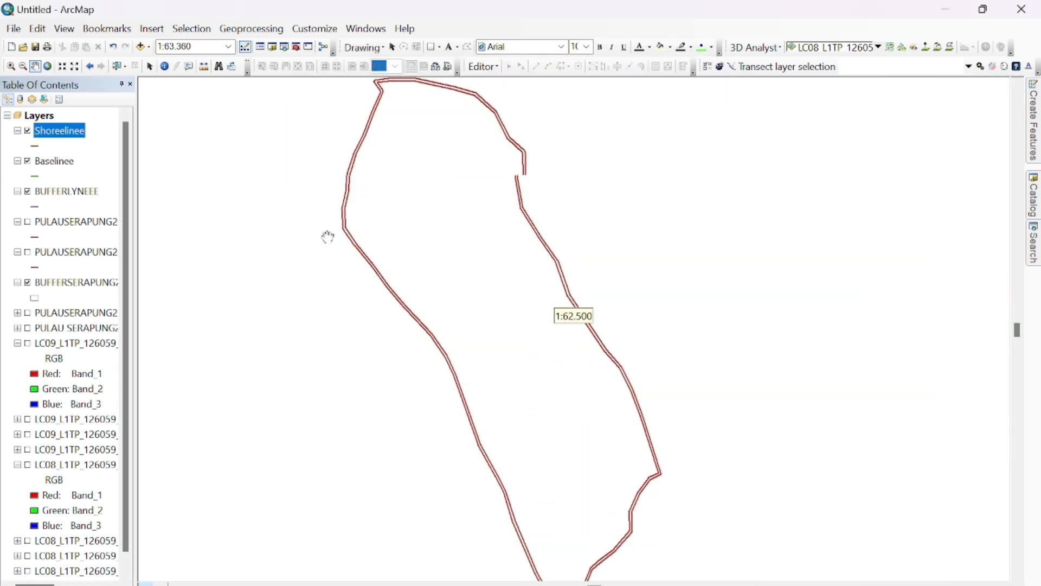
left_click(485, 66)
left_click(505, 87)
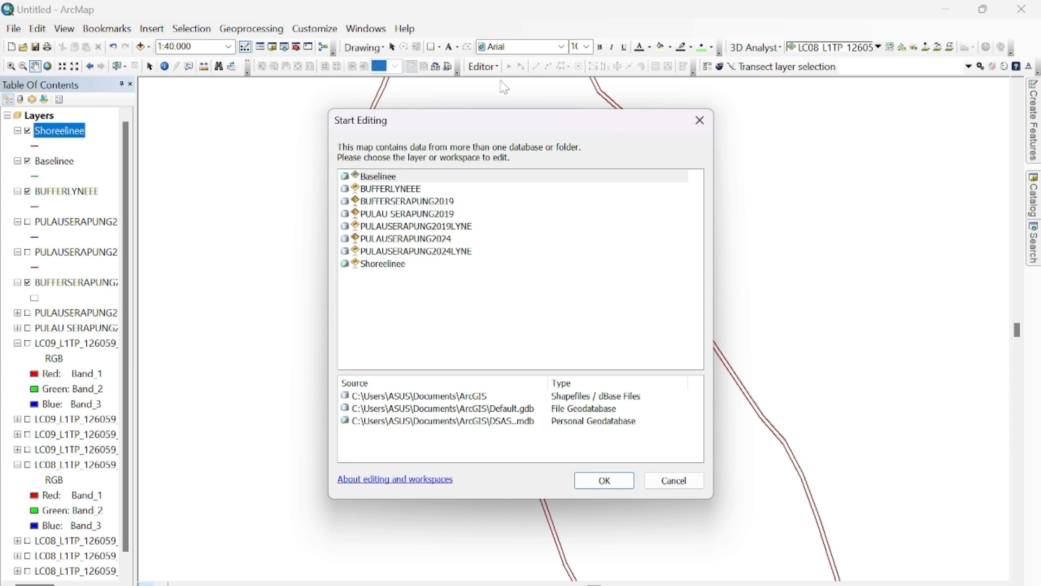
left_click(398, 181)
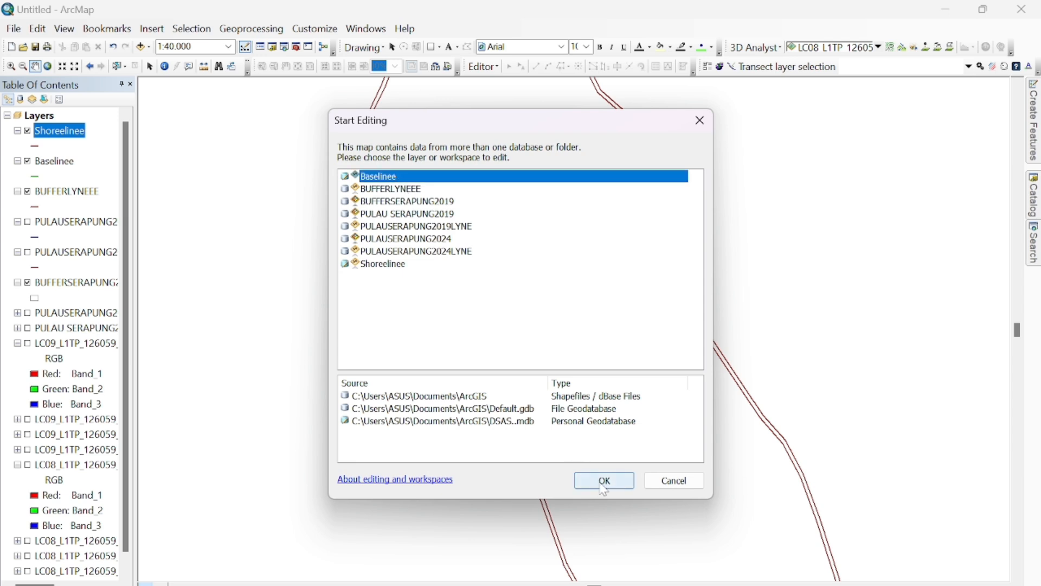
left_click(606, 481)
Step: Copy the outer line of the island buffer and paste it into Baselinee as the target layer
scroll(367, 239, "down", 2)
left_click(356, 242)
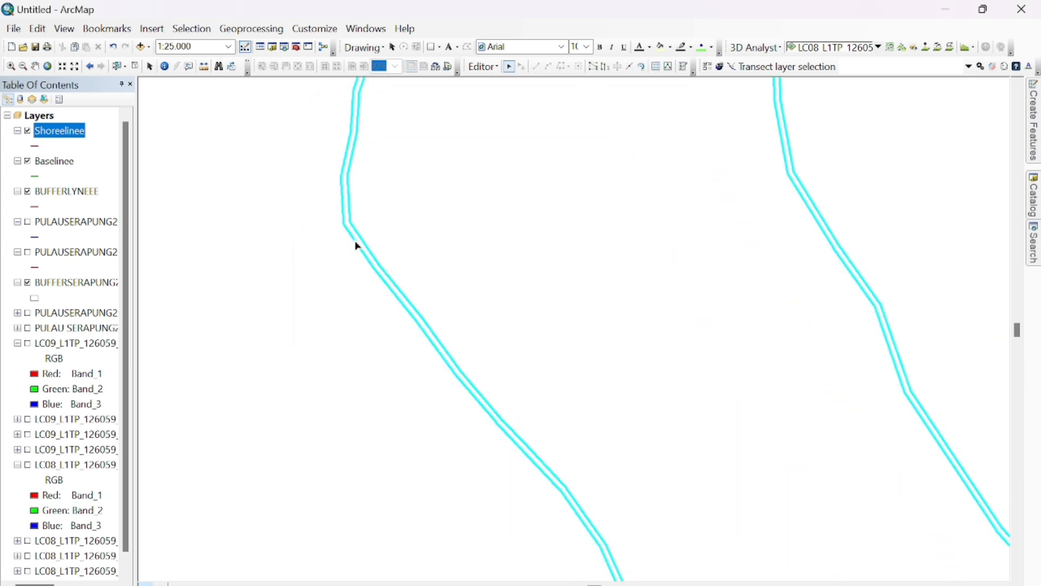
right_click(357, 246)
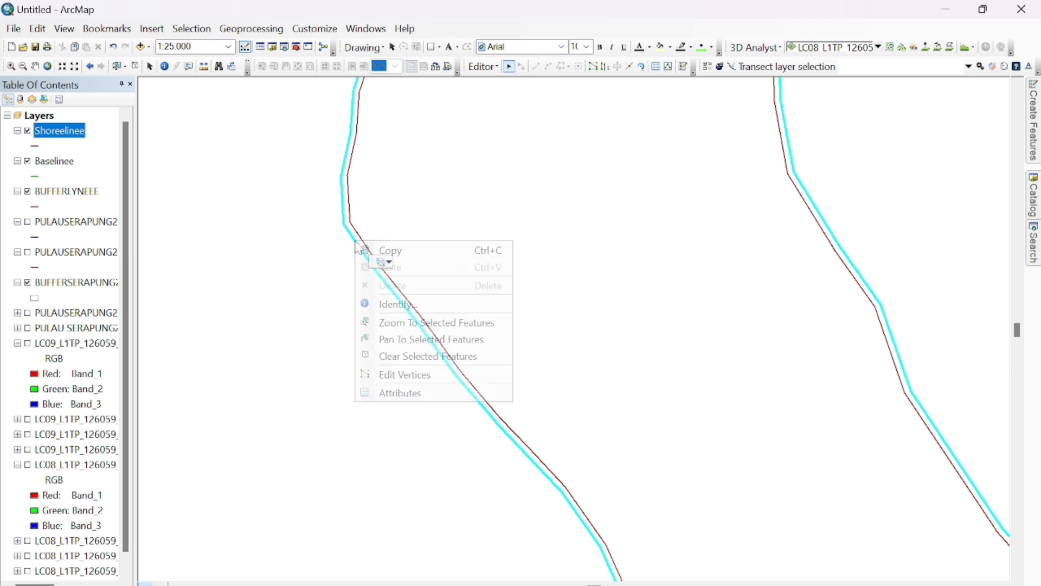
key("Escape")
right_click(357, 245)
left_click(385, 273)
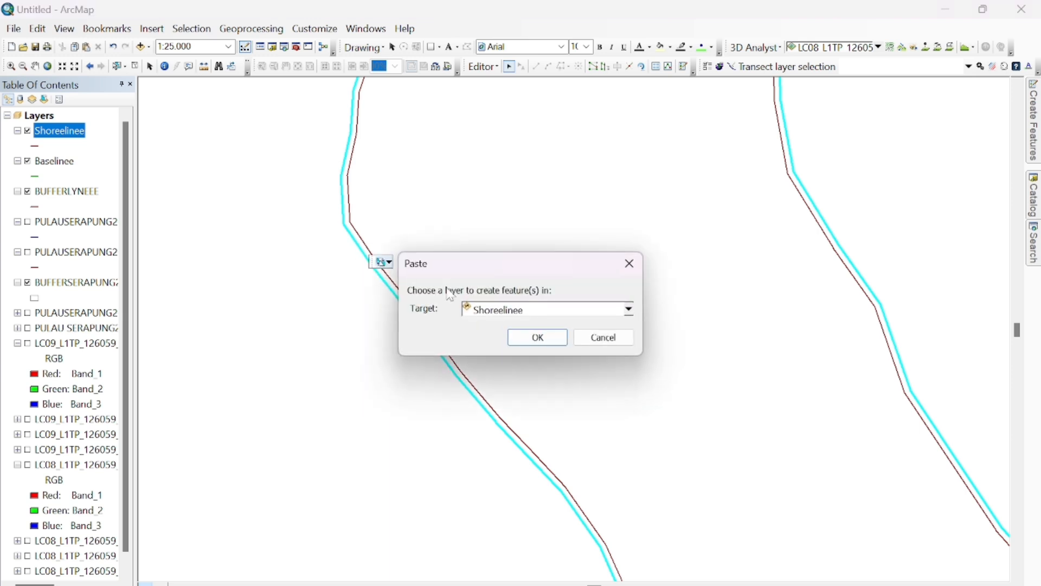
left_click(631, 311)
left_click(532, 342)
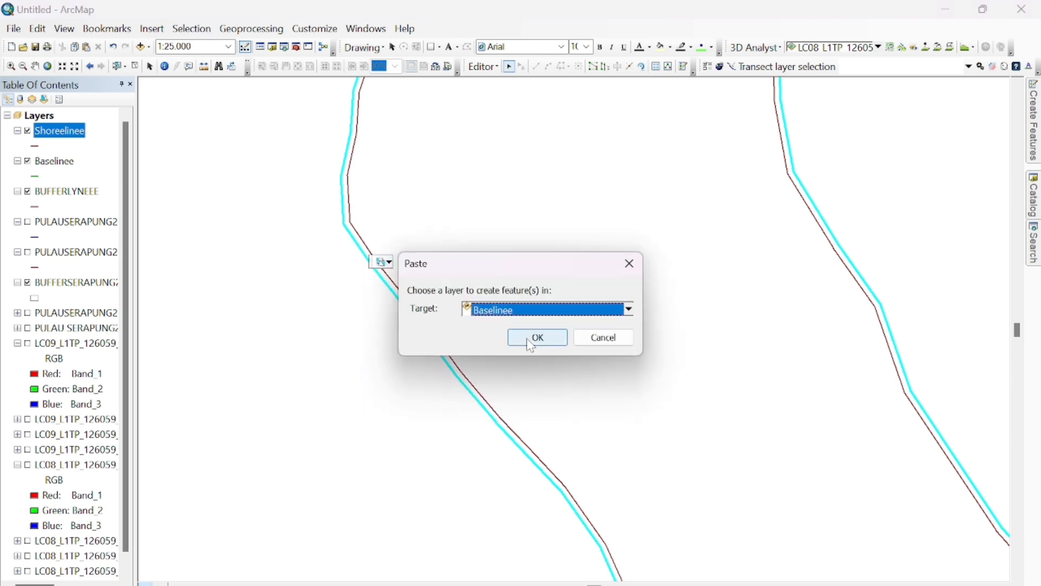
left_click(531, 345)
Step: Save the Baselinee edits and stop editing
left_click(499, 64)
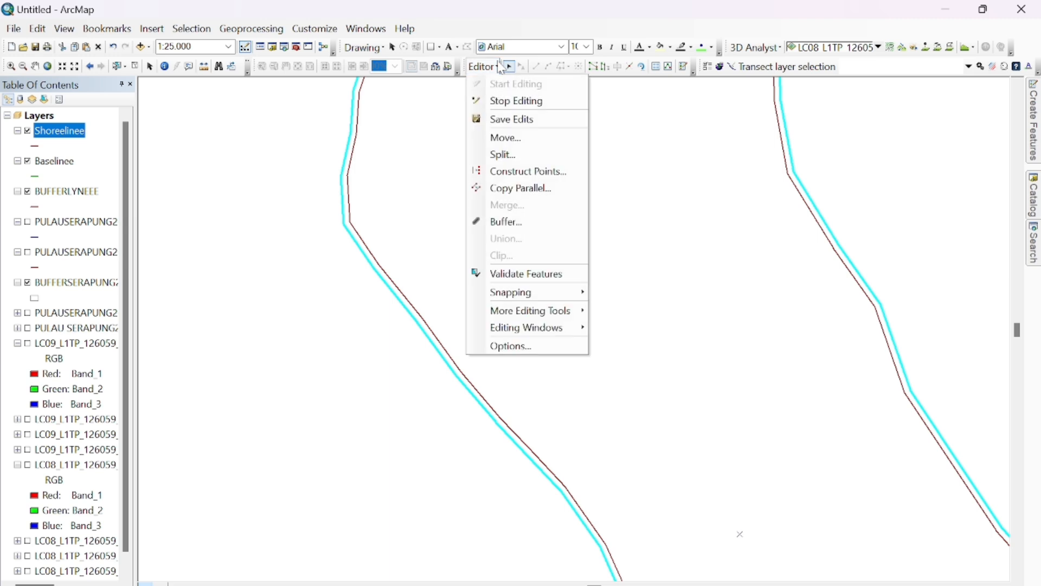
left_click(507, 116)
left_click(485, 66)
left_click(505, 100)
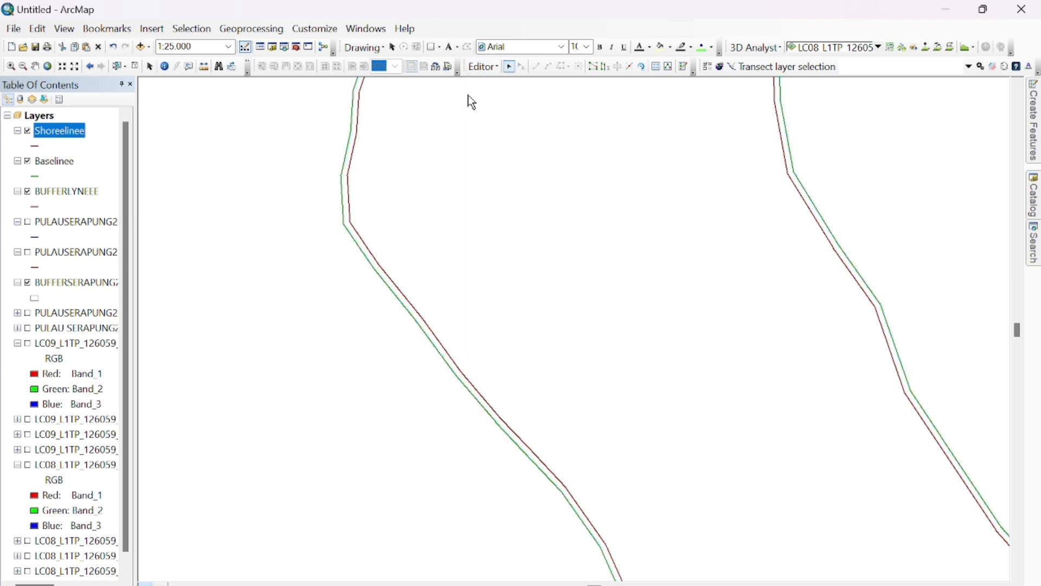
Step: Start an edit session on Shoreelinee and show the PULAUSERAPUNG line layer directly below BUFFERLYNEEE
left_click(485, 66)
left_click(502, 81)
left_click(380, 264)
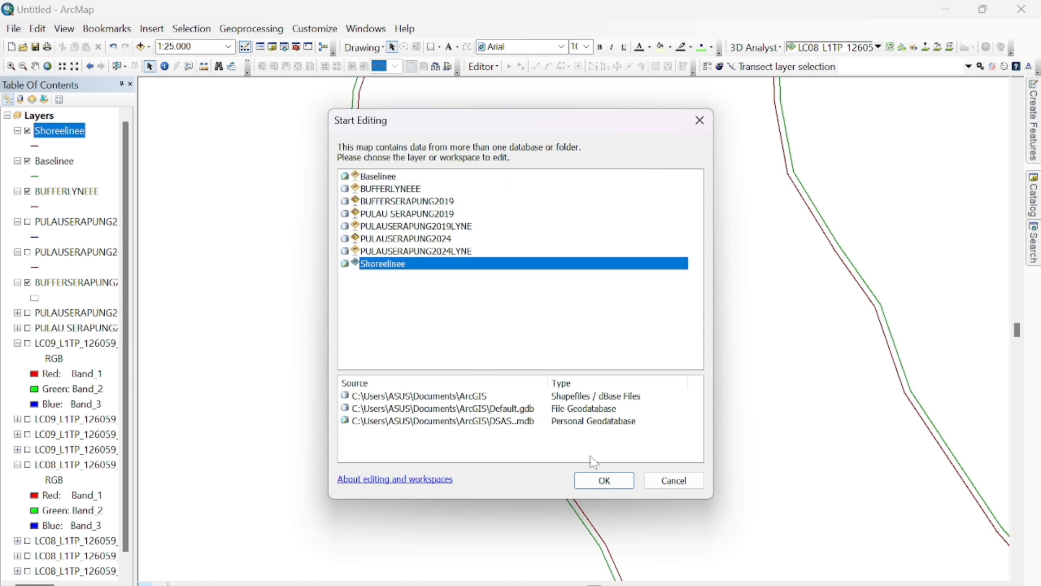
left_click(597, 481)
mouse_move(35, 585)
left_mouse_down()
mouse_move(51, 585)
mouse_move(35, 584)
left_mouse_up()
left_click(27, 223)
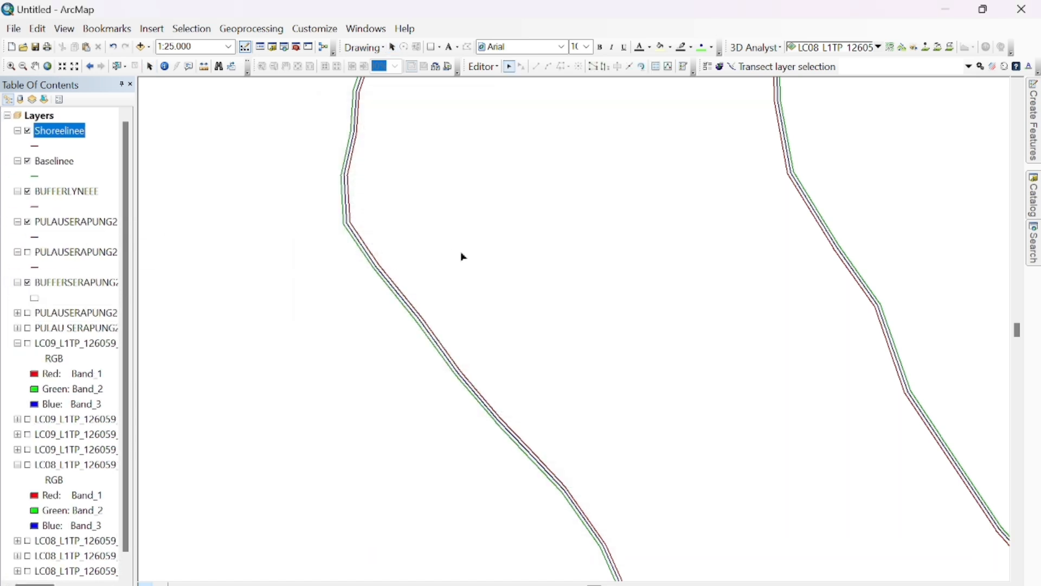
Step: Copy the innermost of the three island outlines and paste it into Shoreelinee
scroll(441, 233, "down", 4)
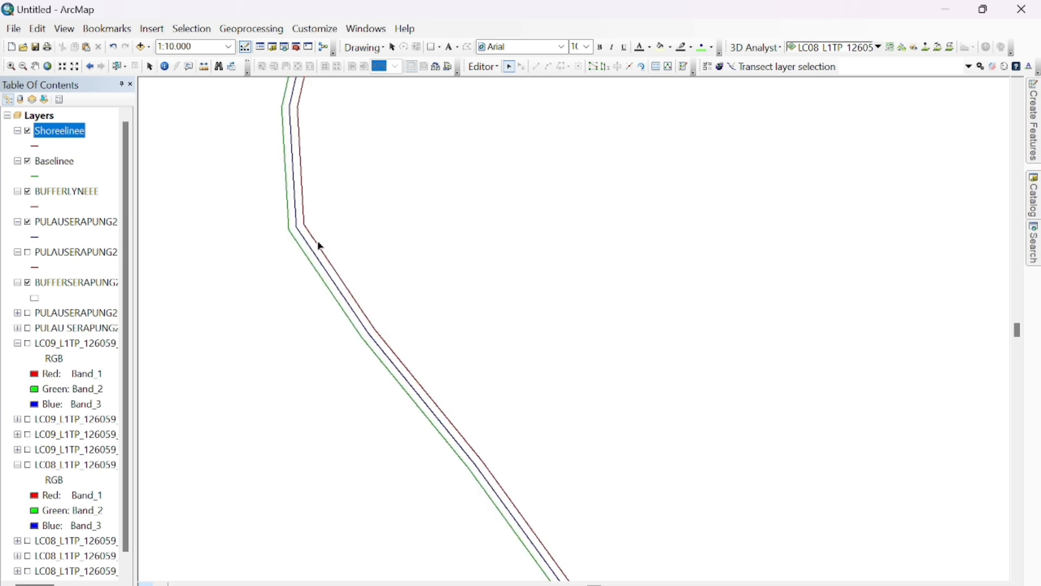
left_click(493, 69)
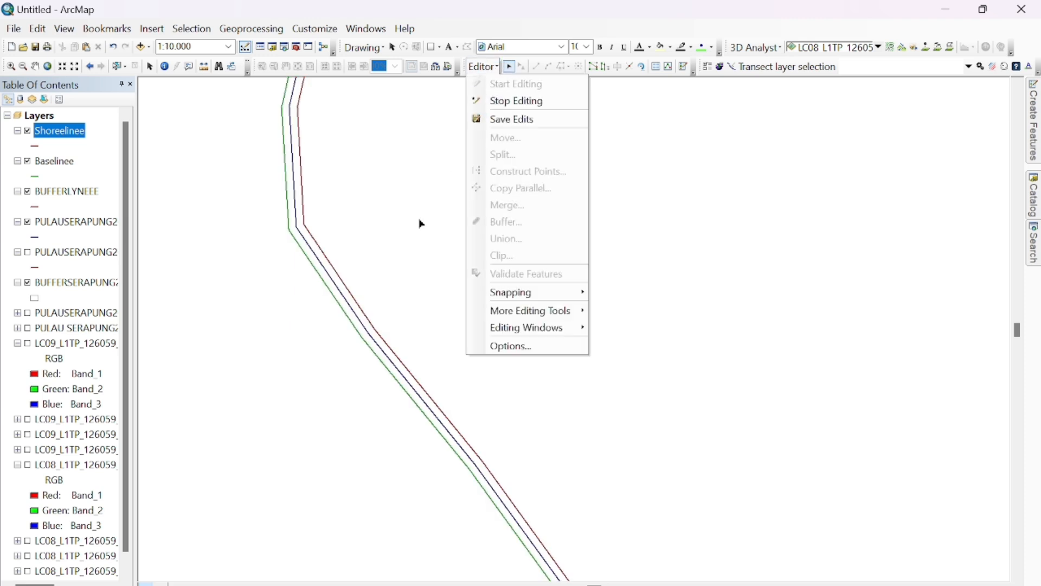
scroll(375, 239, "down", 2)
left_click(330, 272)
right_click(330, 272)
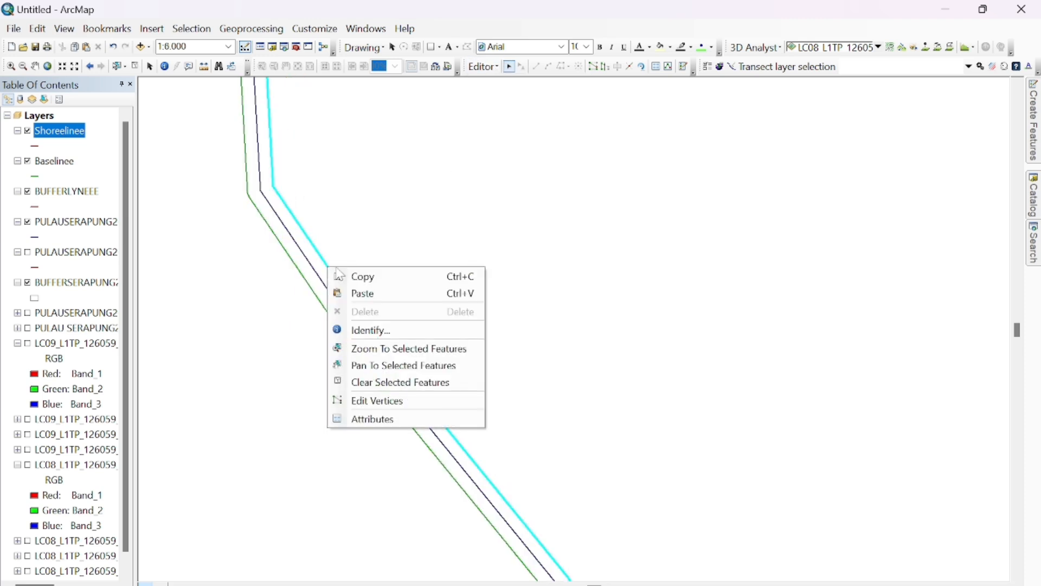
left_click(333, 275)
right_click(330, 265)
left_click(446, 288)
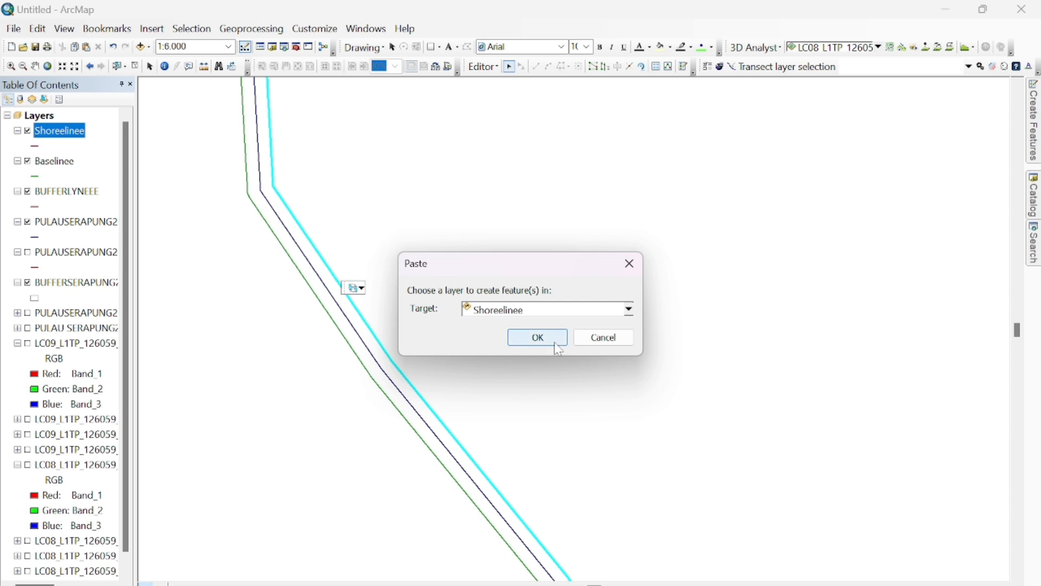
left_click(538, 338)
Step: Copy the middle island outline into Shoreelinee as well, then stop editing and keep the pasted lines
right_click(361, 338)
left_click(378, 348)
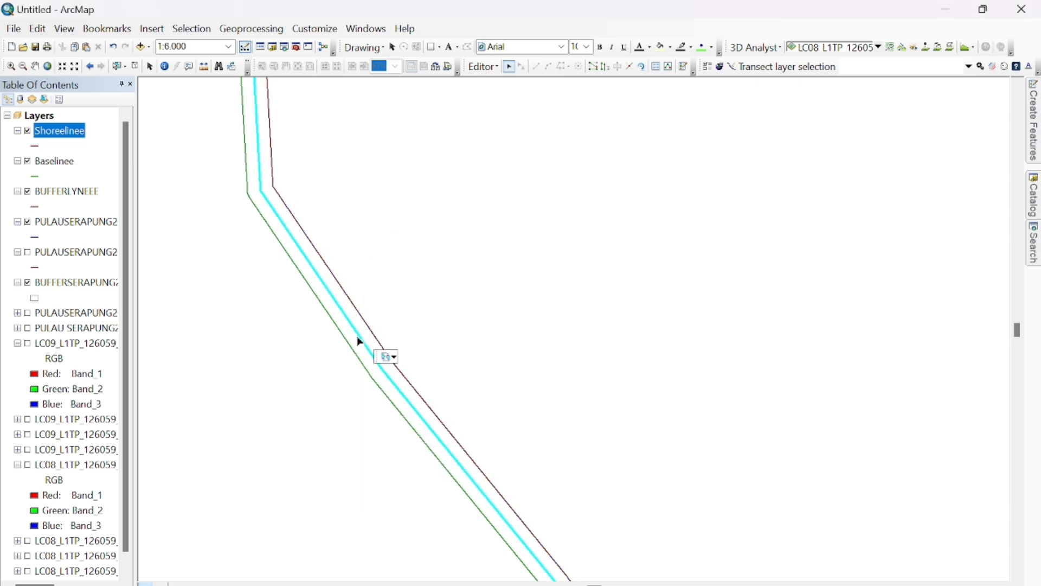
right_click(360, 339)
left_click(397, 362)
left_click(529, 337)
left_click(484, 66)
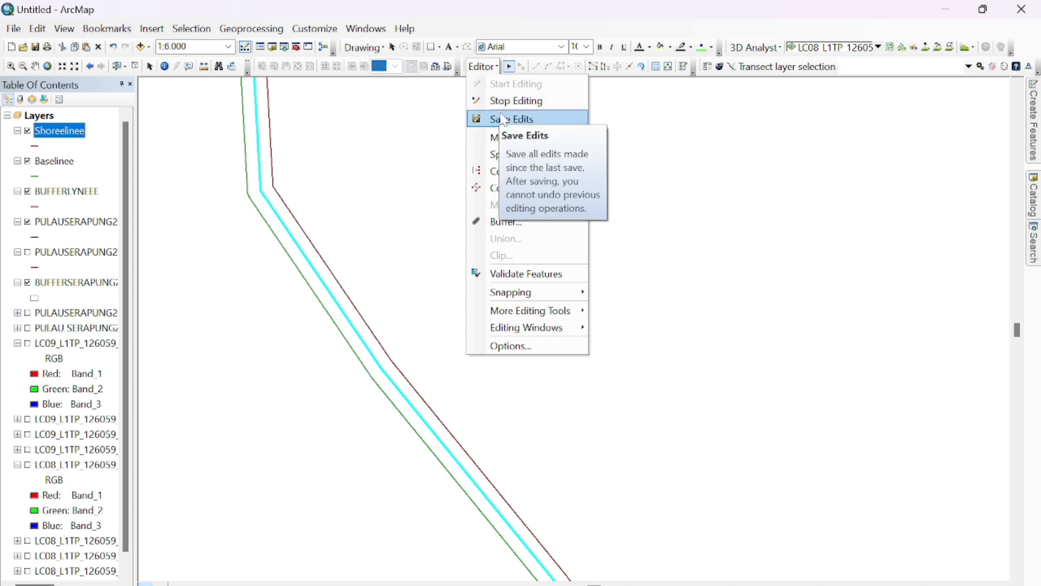
left_click(513, 101)
Step: Add the DSAS_date, DSAS_uncy and DSAS_type fields to Shoreelinee with the DSAS Attribute Automator
scroll(419, 193, "down", 4)
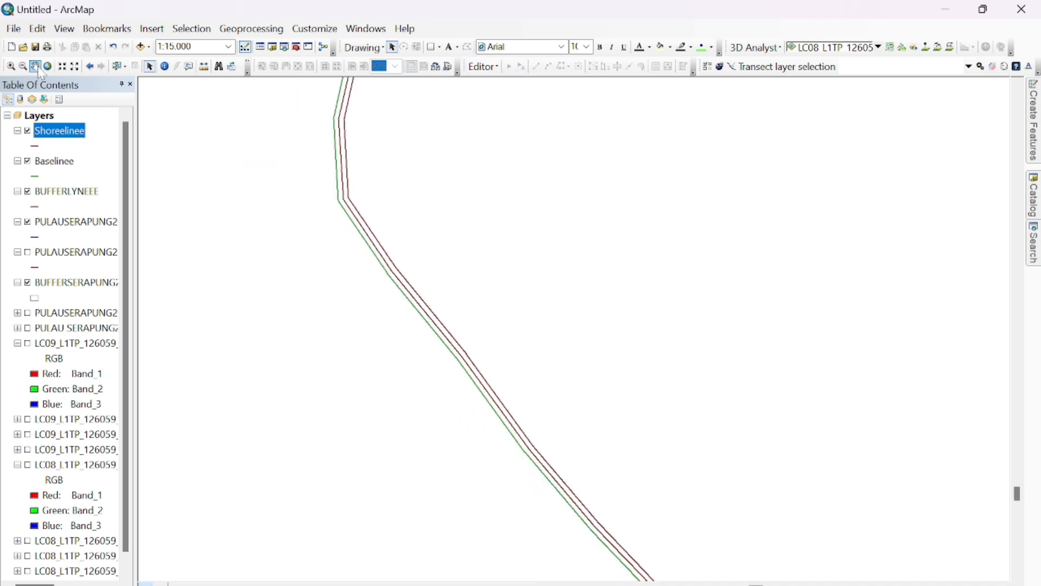
scroll(644, 216, "down", 5)
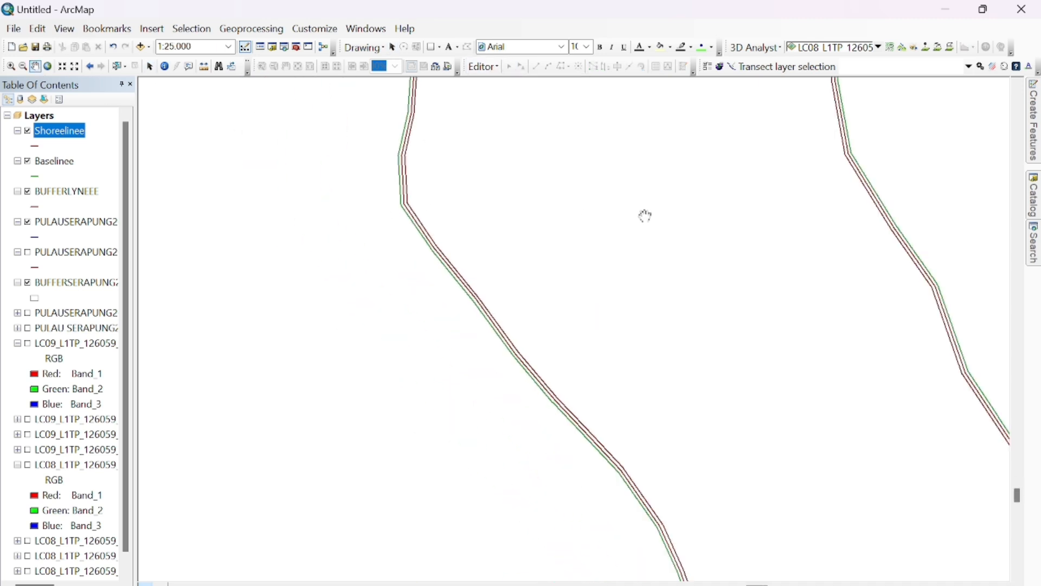
left_click(713, 74)
left_click(74, 161)
left_click(316, 231)
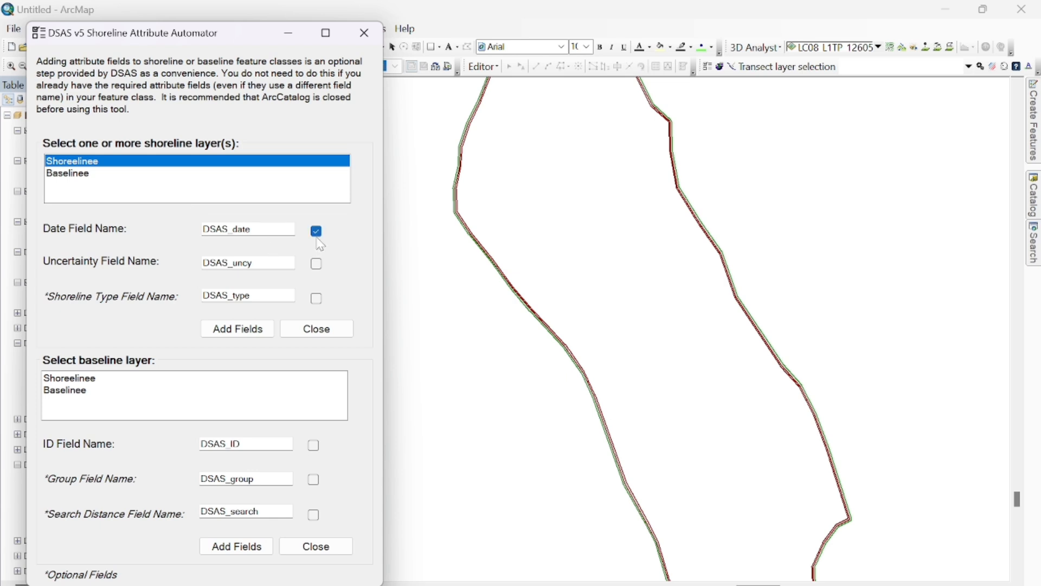
left_click(316, 264)
left_click(317, 297)
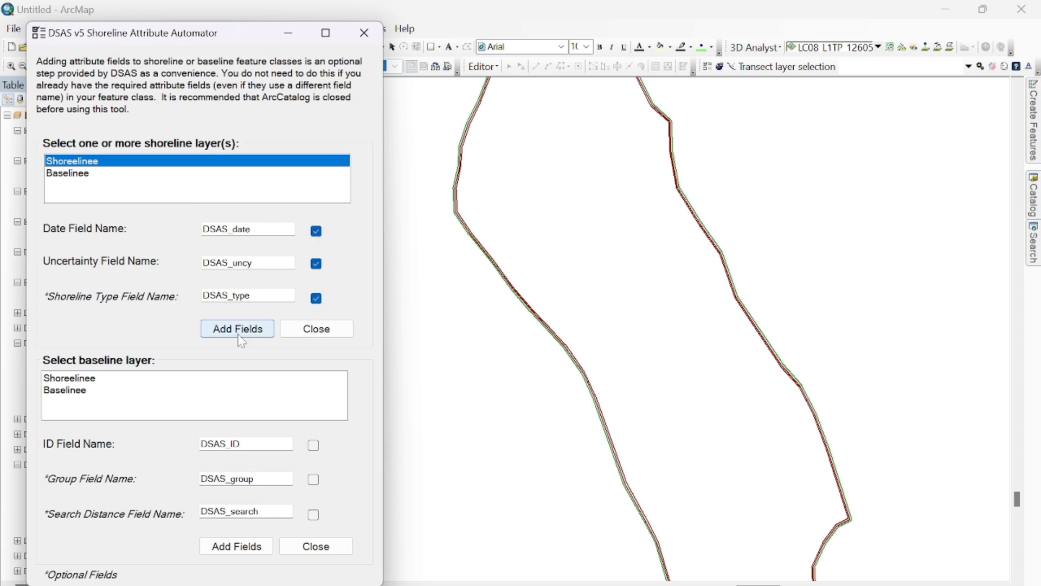
left_click(242, 329)
left_click(228, 342)
left_click(233, 342)
Step: Add the DSAS_ID, DSAS_group and DSAS_search fields to Baselinee and close the Attribute Automator
left_click(83, 390)
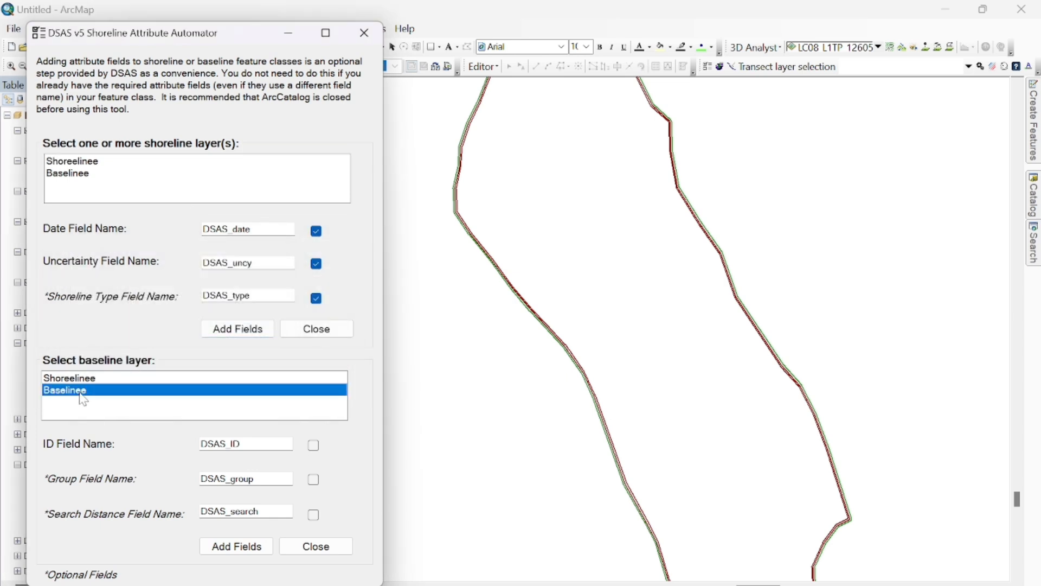
left_click(313, 445)
left_click(314, 479)
left_click(314, 514)
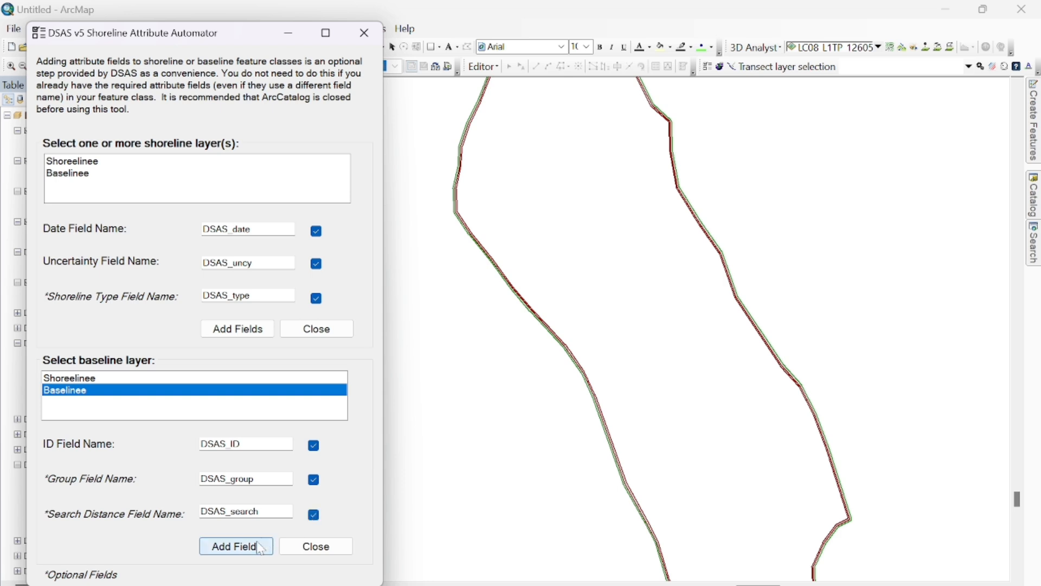
left_click(237, 546)
left_click(230, 342)
left_click(232, 342)
left_click(316, 327)
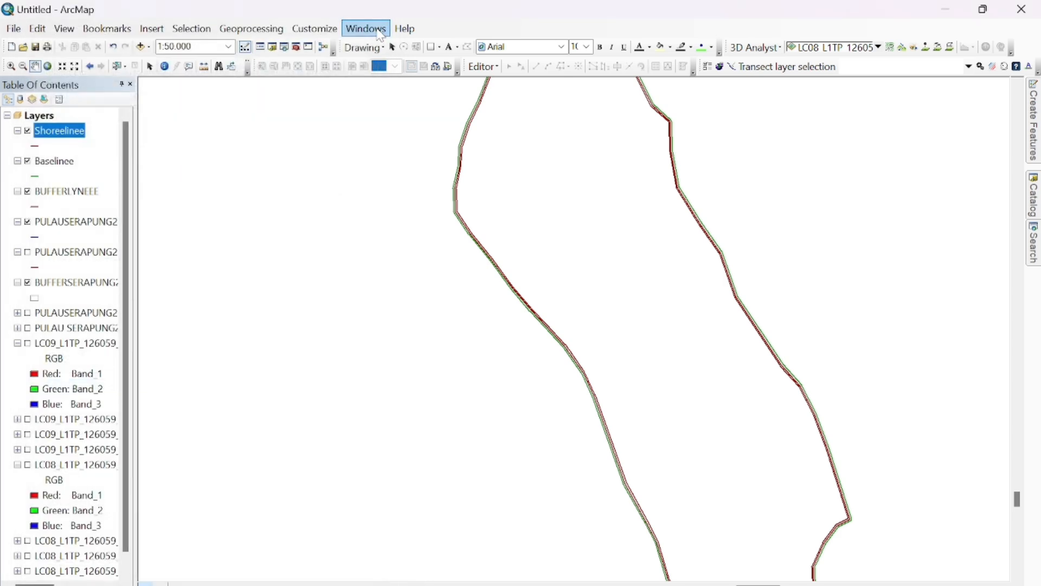
Step: Open the attribute table of Baselinee and start an edit session on that layer
scroll(367, 244, "up", 2)
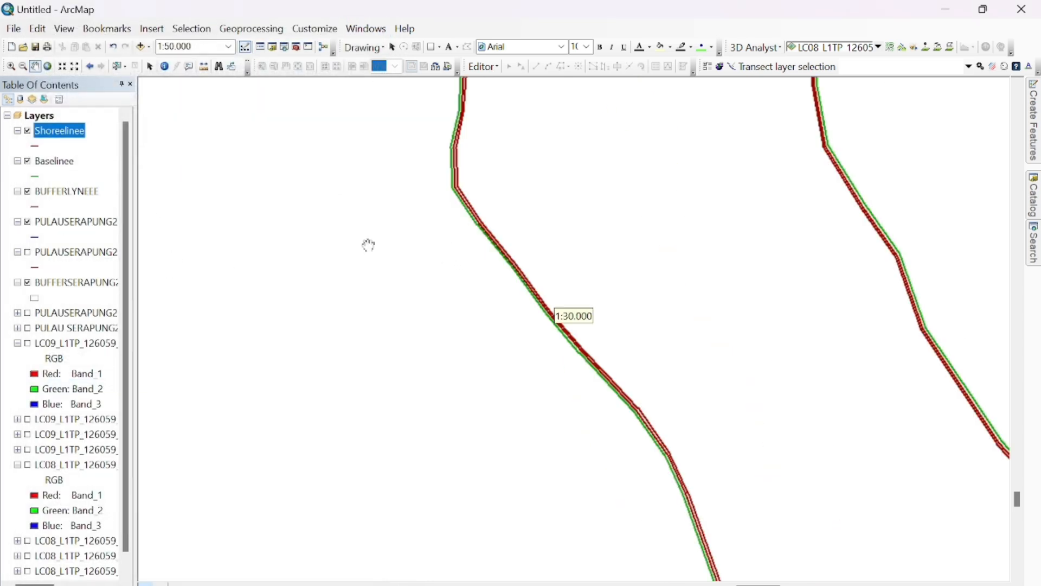
right_click(60, 161)
left_click(108, 202)
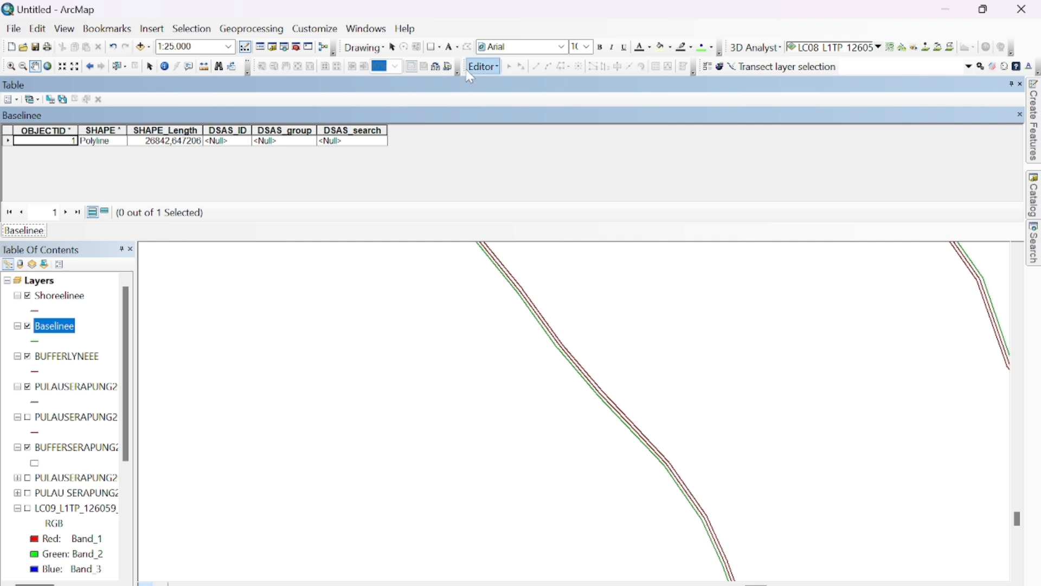
left_click(485, 66)
left_click(507, 84)
left_click(380, 181)
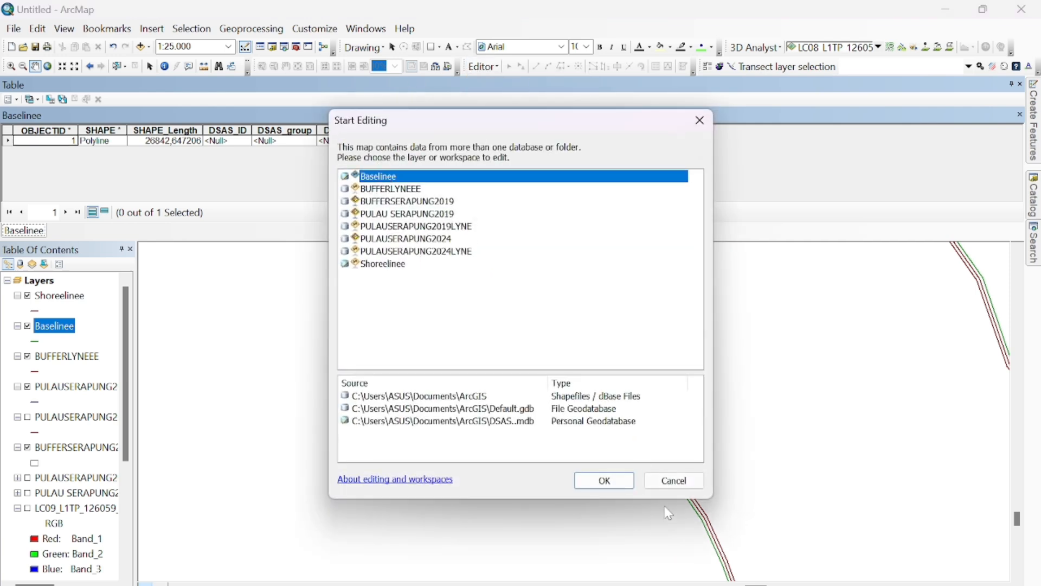
left_click(601, 471)
Step: Set the baseline's DSAS_ID and DSAS_group to 1, stop editing, and close the attribute table
left_click(227, 142)
type("1")
left_click(282, 141)
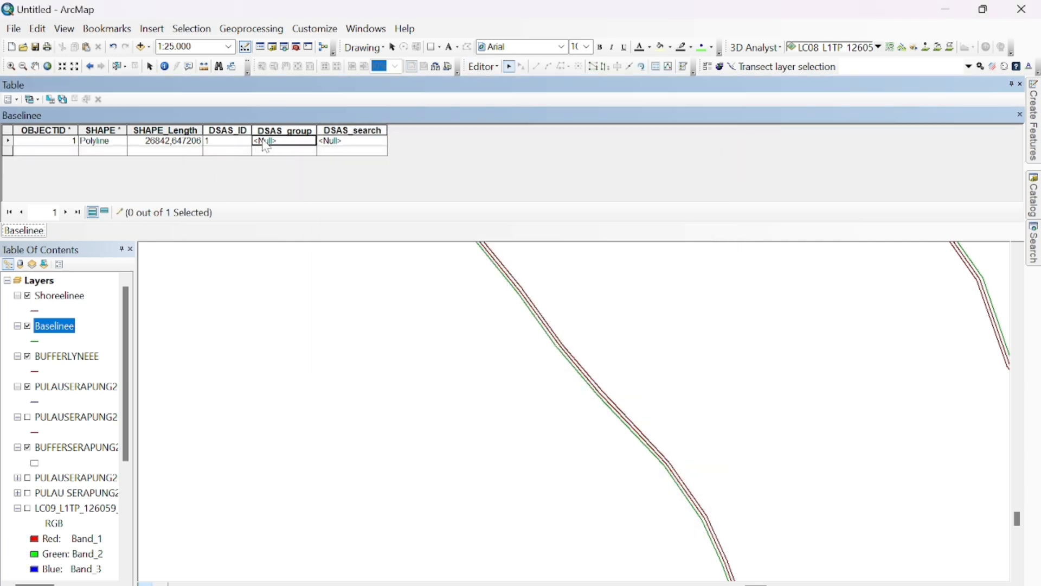
type("1")
left_click(484, 67)
left_click(484, 66)
left_click(484, 66)
left_click(518, 104)
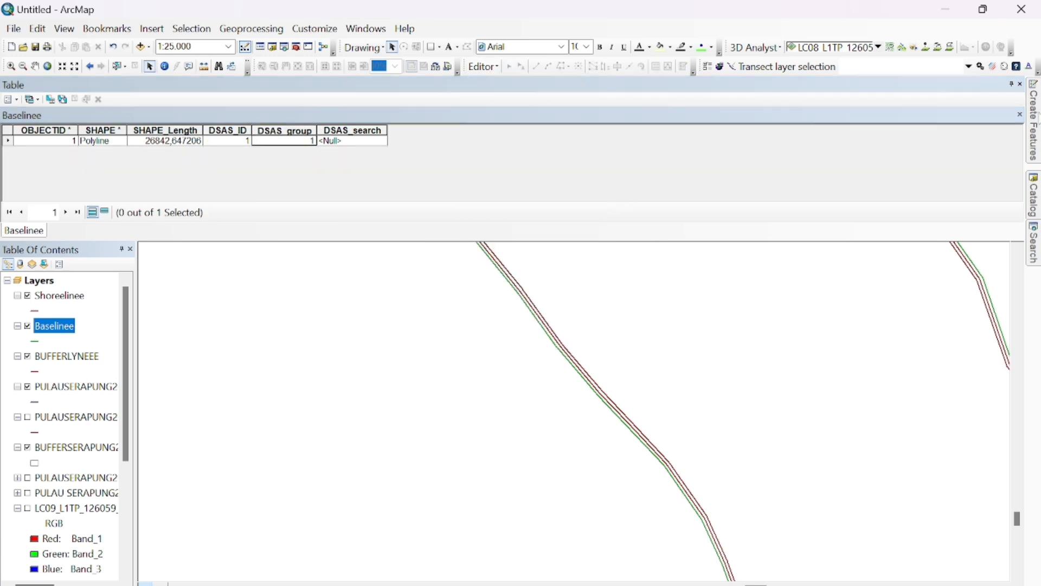
left_click(1022, 85)
Step: Open the attribute table of Shoreelinee and start an edit session on that layer
left_click(54, 133)
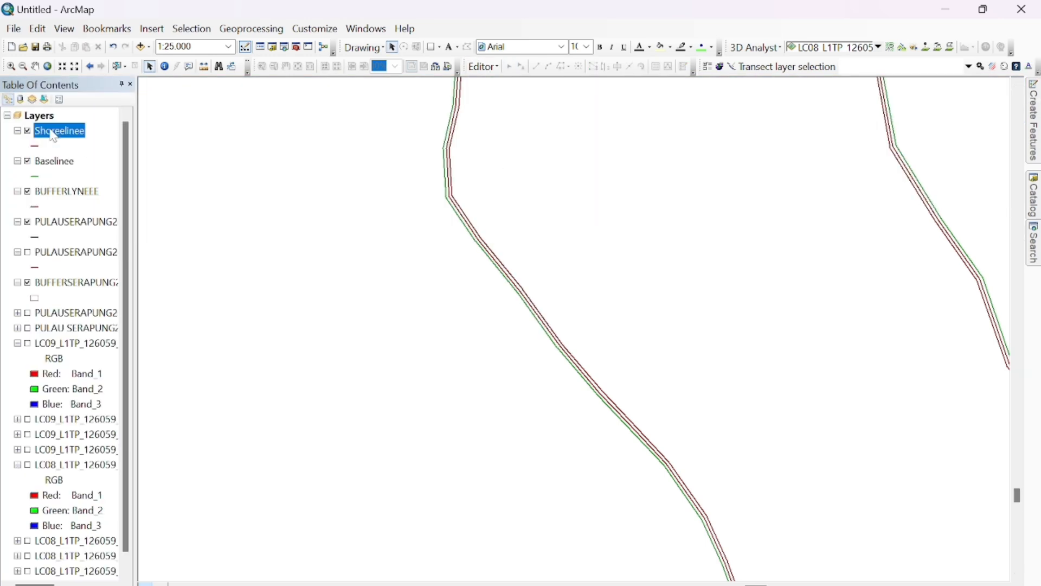
right_click(54, 133)
left_click(233, 172)
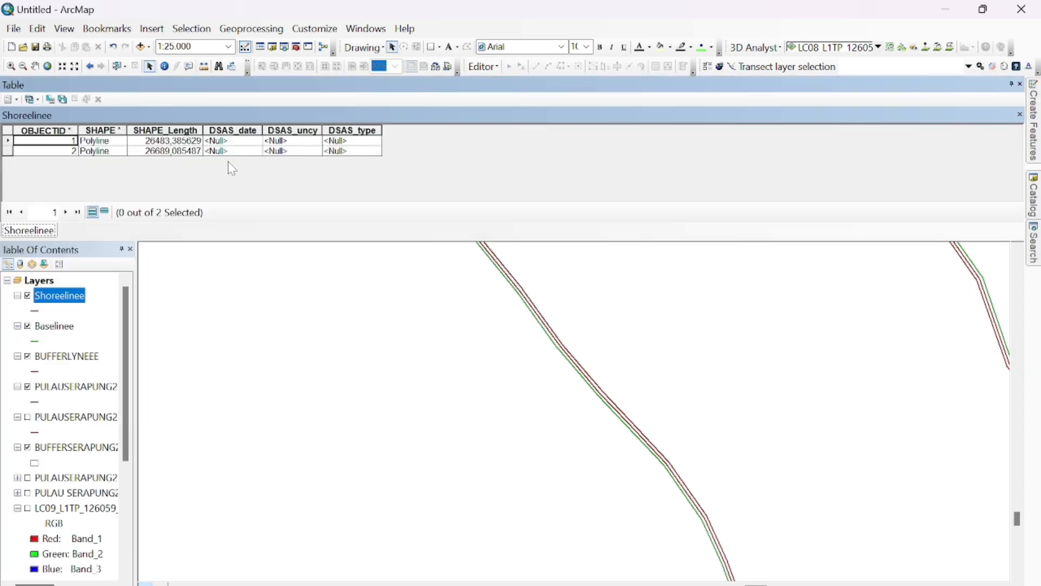
left_click(503, 69)
left_click(496, 84)
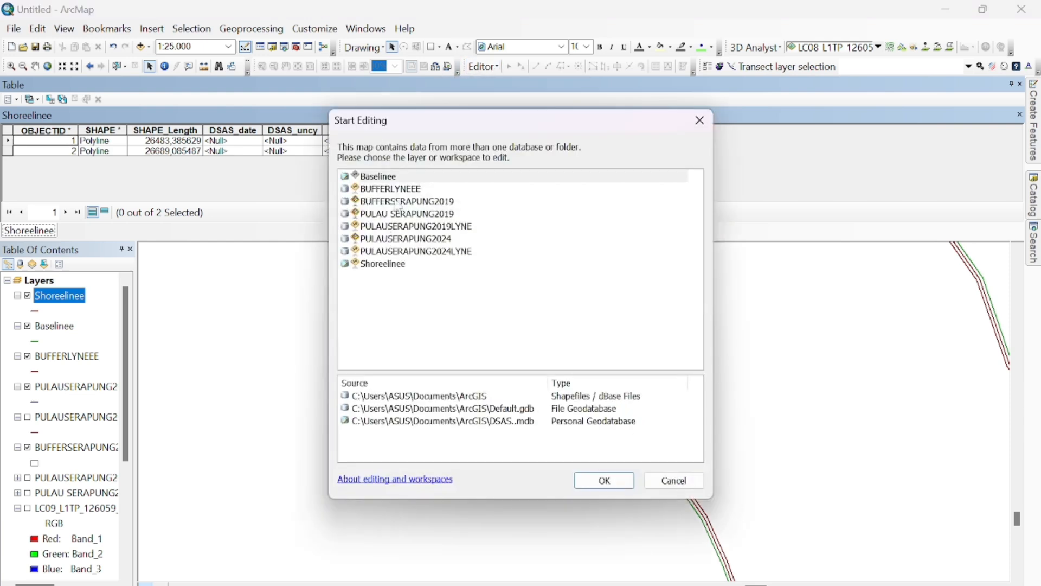
left_click(390, 265)
left_click(590, 472)
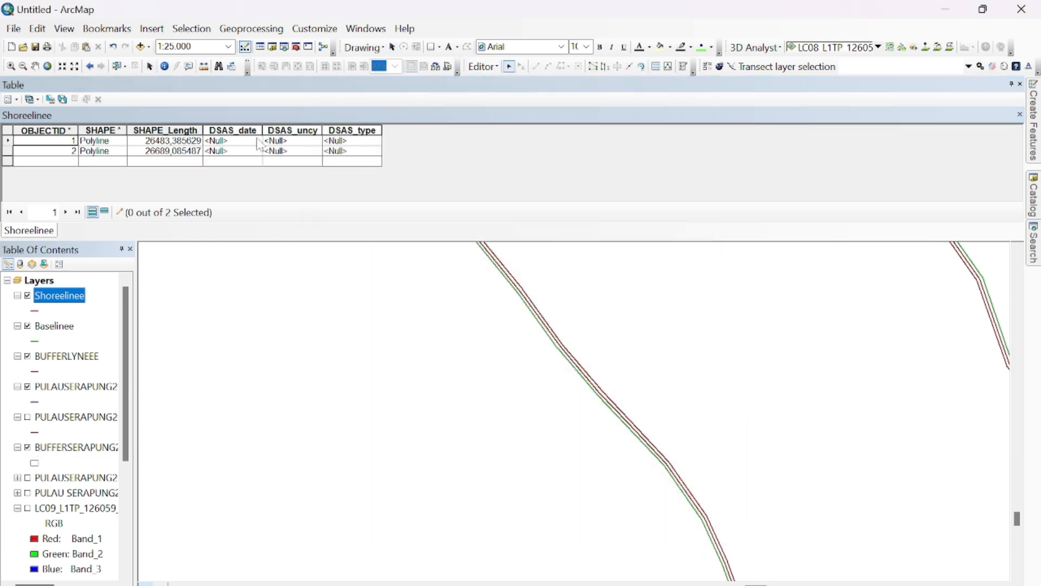
Step: Set DSAS_uncy to 1 for the first shoreline and 2 for the second
left_click(275, 142)
type("1")
key("Return")
type("2")
Step: Set DSAS_date to 22/08/2019 for the first shoreline and 23/05/2024 for the second
left_click(244, 142)
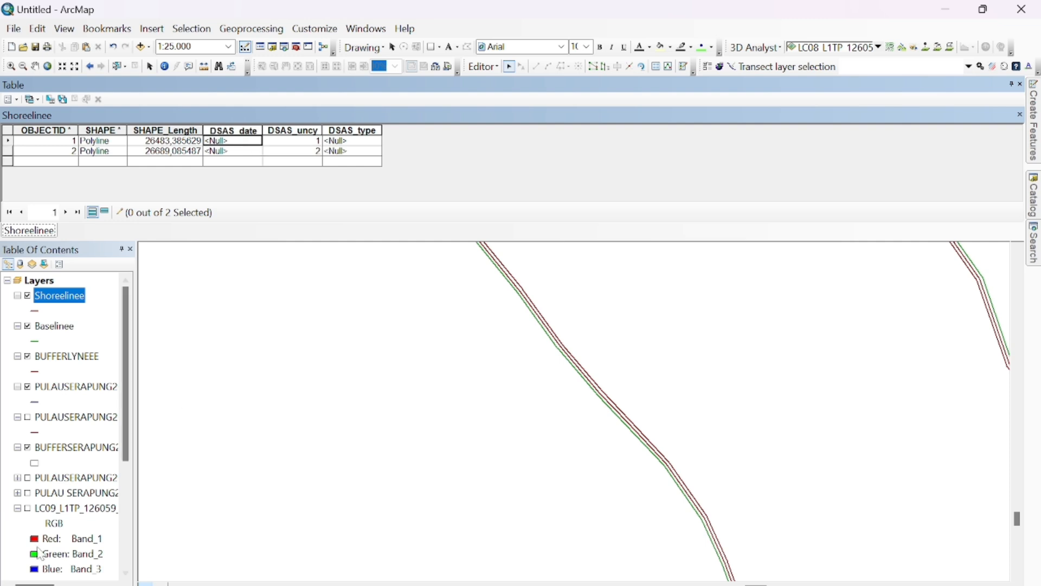
left_click_drag(125, 441, 125, 528)
left_click_drag(32, 584, 69, 572)
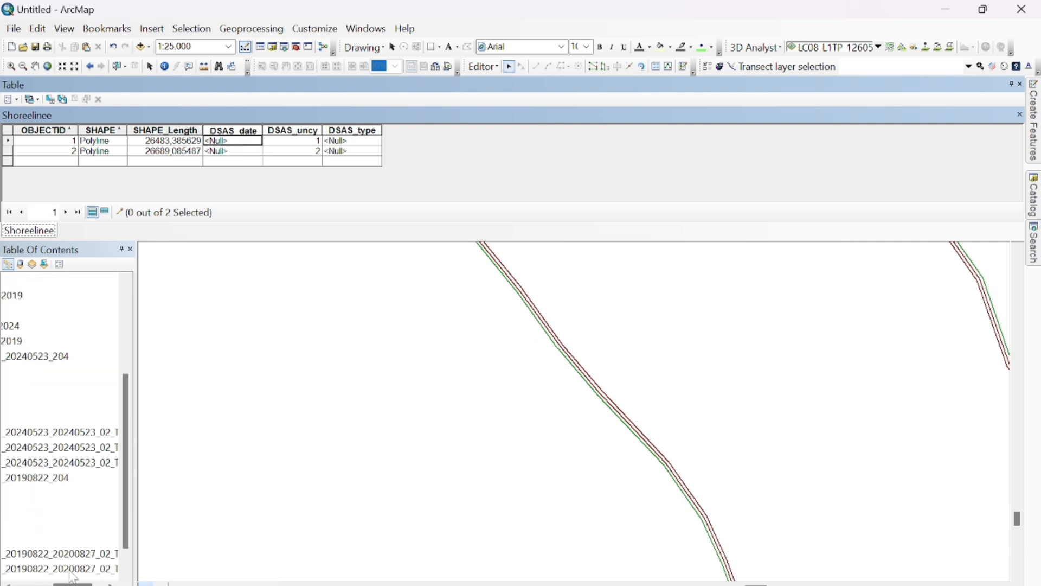
left_click(217, 141)
left_click(239, 152)
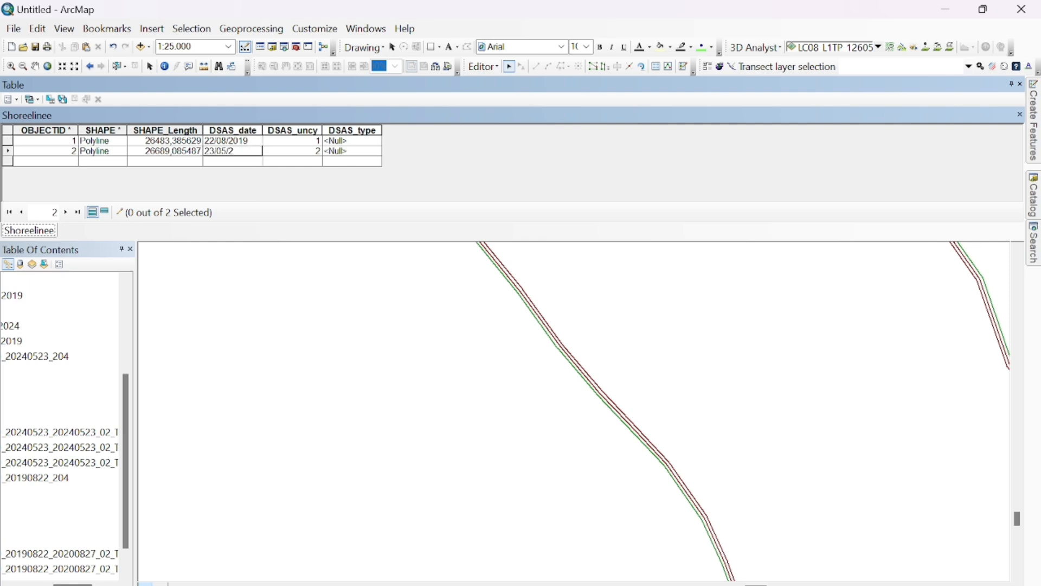
Step: Stop editing the Shoreelinee layer and close its attribute table
left_click(486, 70)
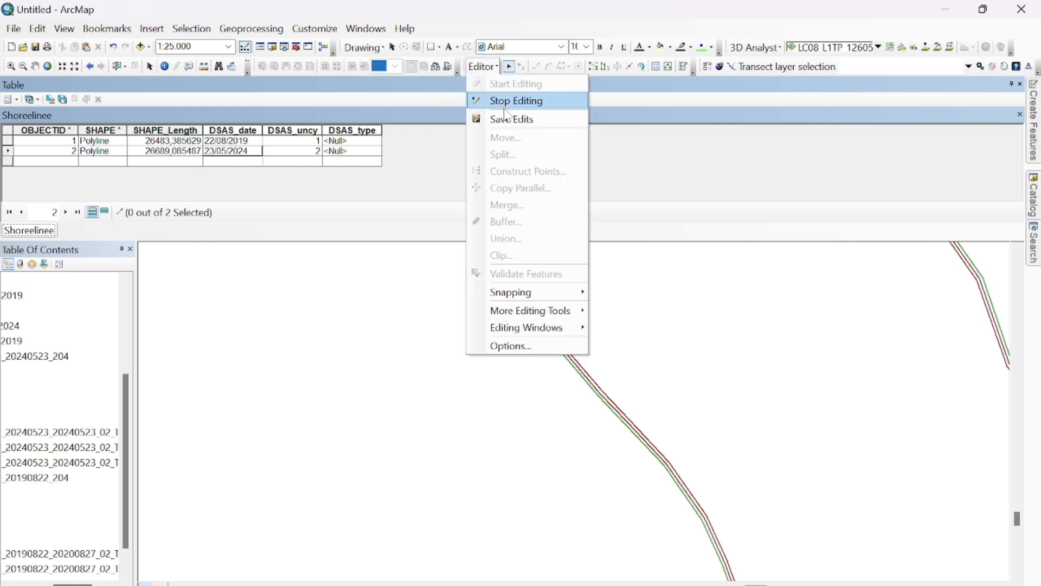
left_click(491, 69)
left_click(491, 69)
left_click(499, 100)
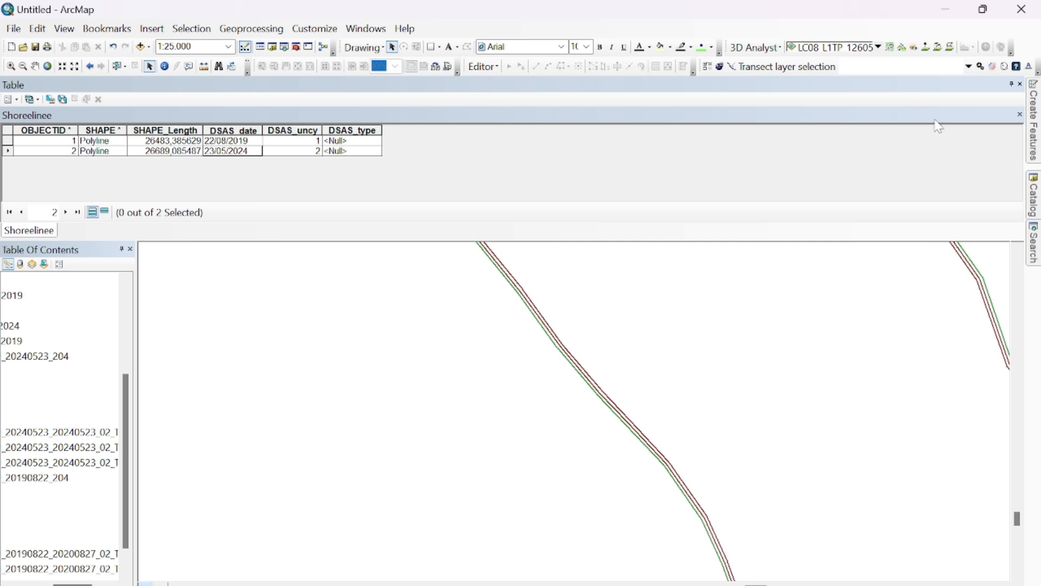
left_click(1023, 85)
Step: In the DSAS default parameters, set baseline layer Baselinee with ID field DSAS_ID, group field DSAS_group and search distance field DSAS_search
scroll(553, 306, "down", 2)
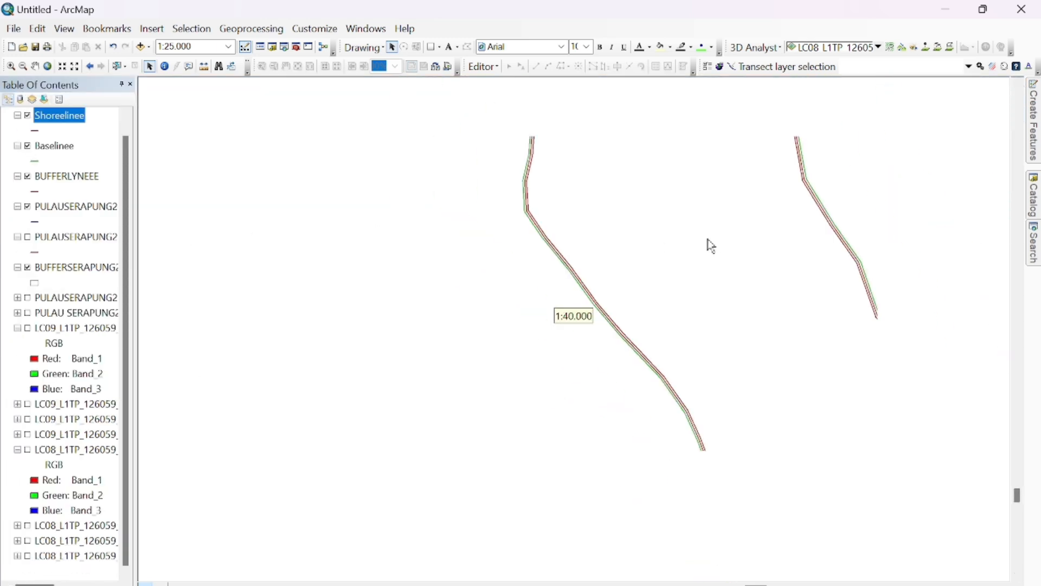
left_click(711, 69)
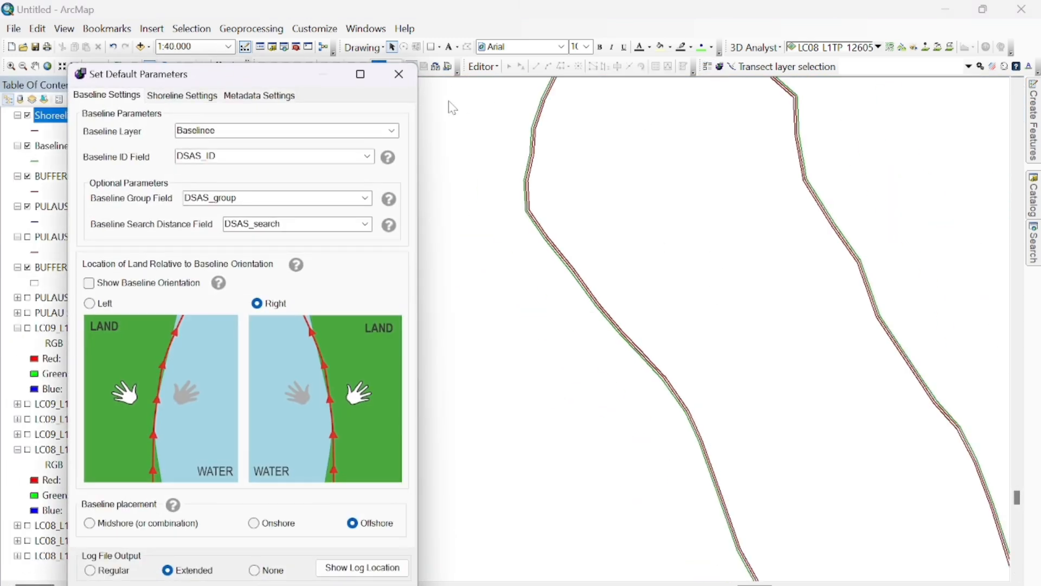
left_click(398, 131)
left_click(325, 155)
left_click(368, 157)
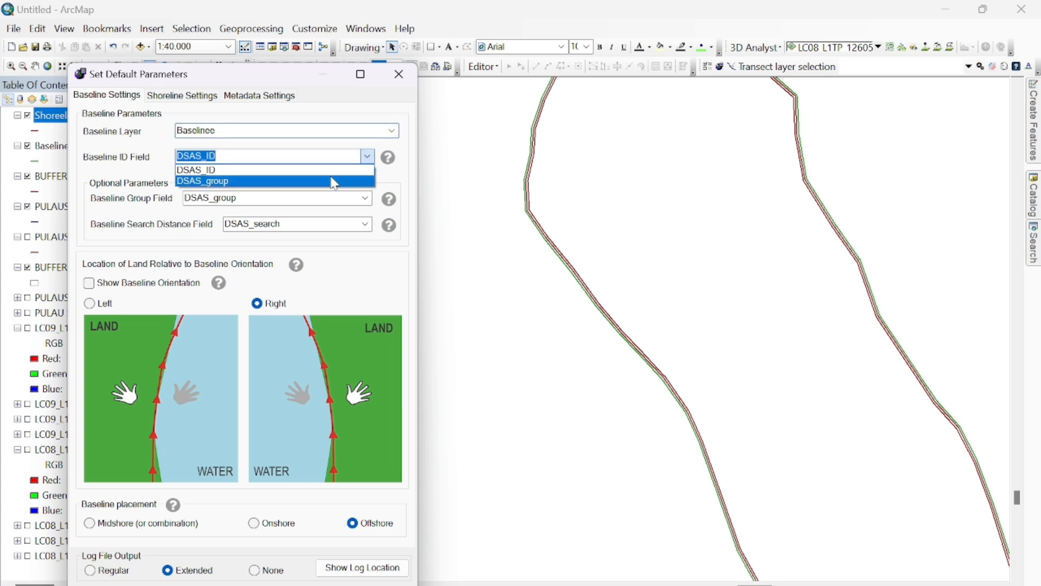
left_click(308, 170)
left_click(361, 202)
left_click(325, 211)
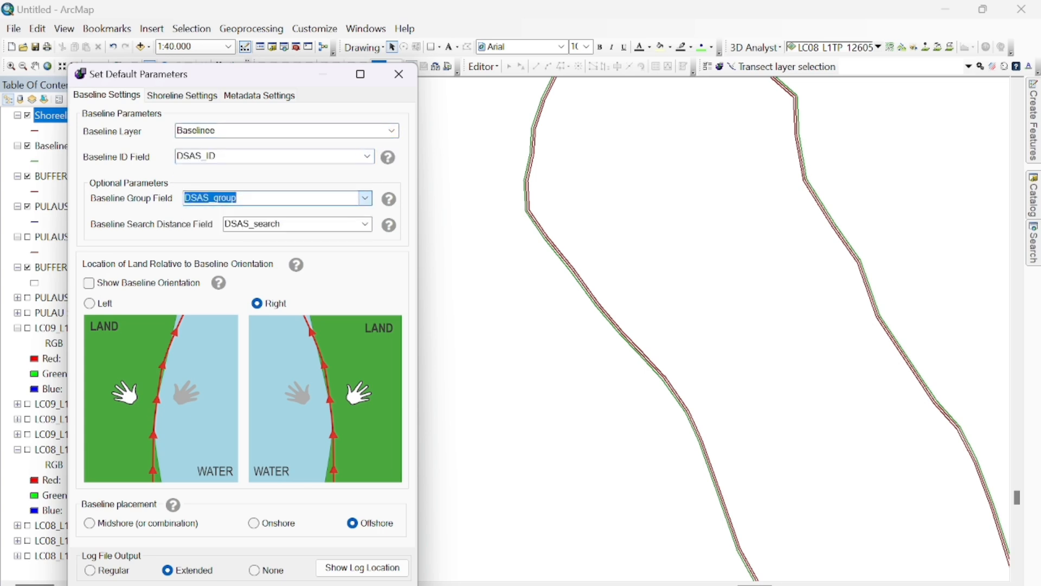
left_click(366, 224)
left_click(312, 269)
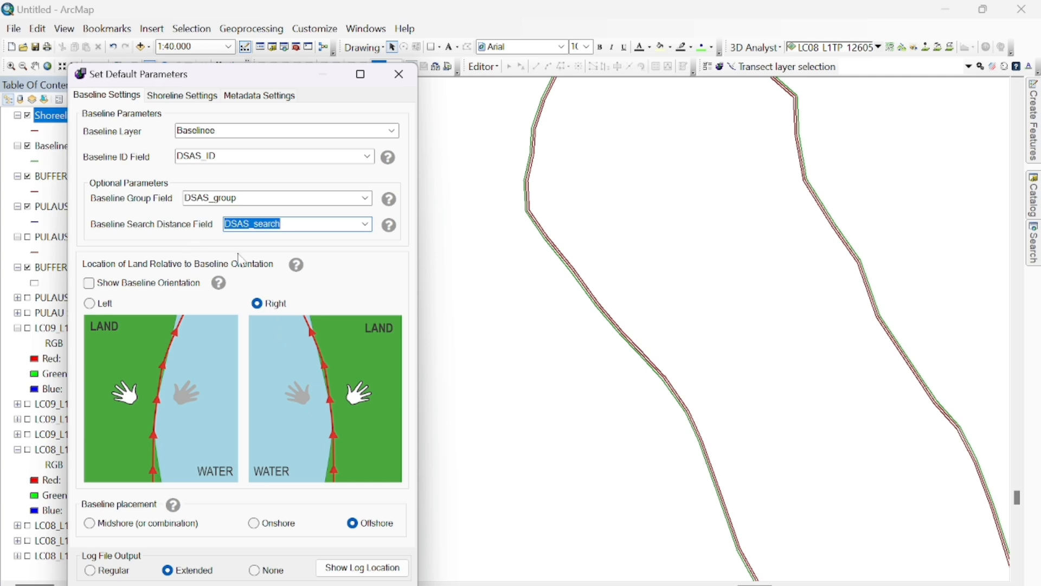
Step: Set the shoreline layer to Shoreelinee, with DSAS_date as its date field and DSAS_uncy as its uncertainty field
left_click(171, 96)
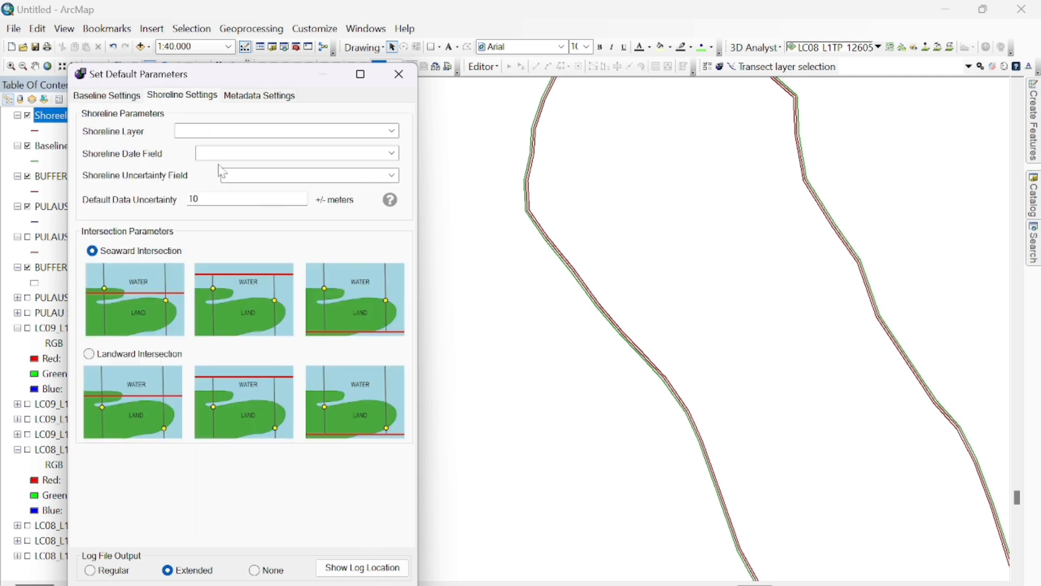
left_click(391, 131)
left_click(278, 145)
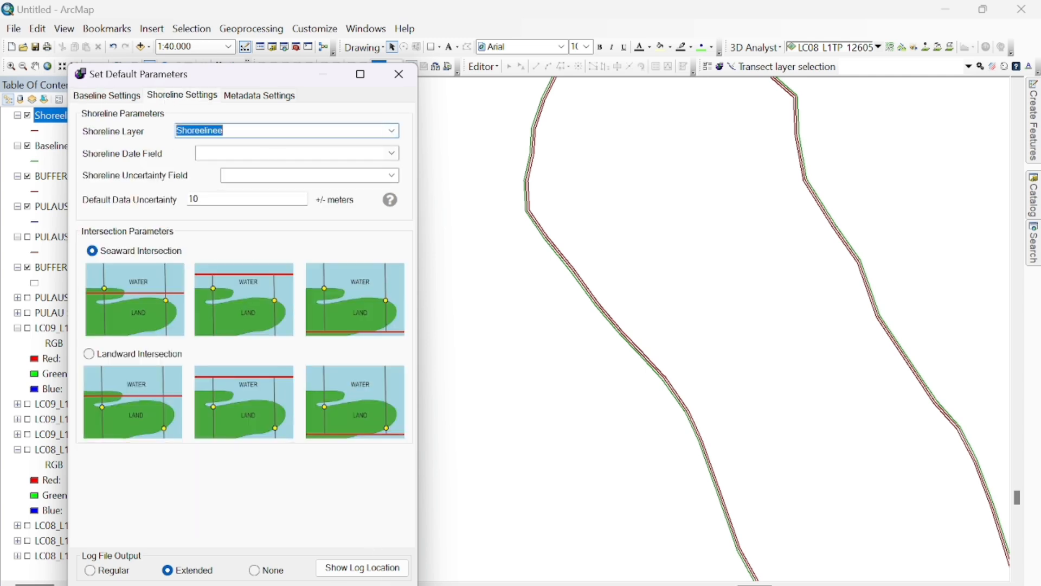
left_click(392, 153)
left_click(244, 161)
left_click(392, 175)
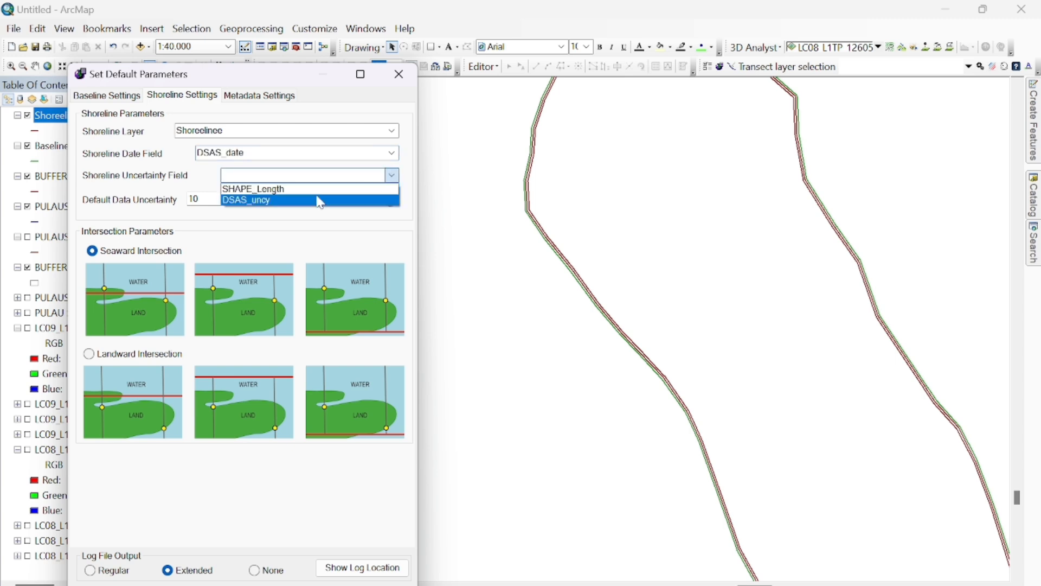
left_click(321, 201)
Step: Update the contact person's name and e-mail address in the metadata settings
left_click(260, 96)
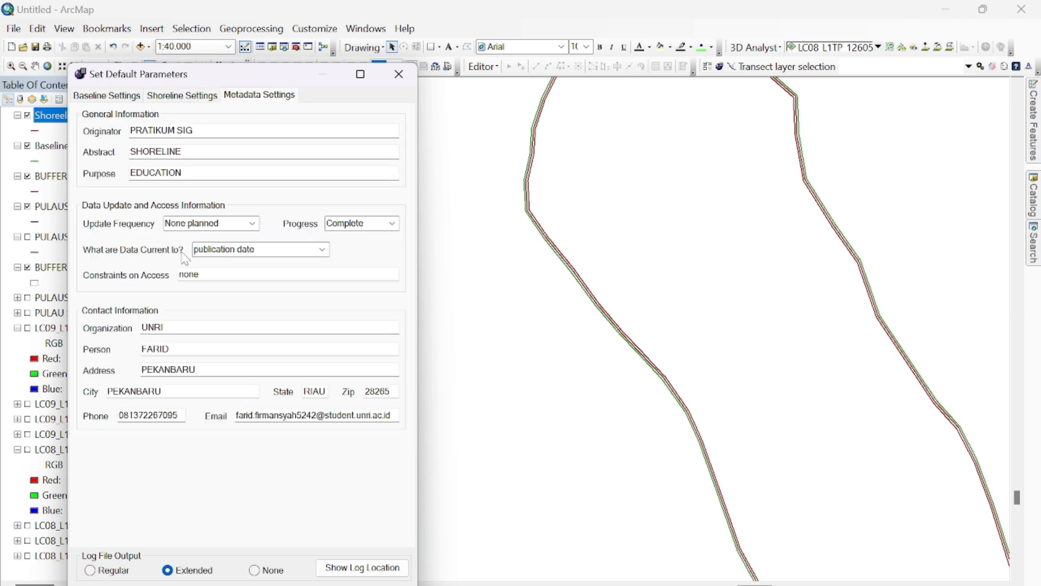
left_click(171, 349)
key("BackSpace")
key("BackSpace")
key("BackSpace")
type("JAR")
left_click(297, 416)
key("BackSpace")
key("BackSpace")
key("BackSpace")
key("BackSpace")
key("Right")
key("Right")
key("Right")
key("BackSpace")
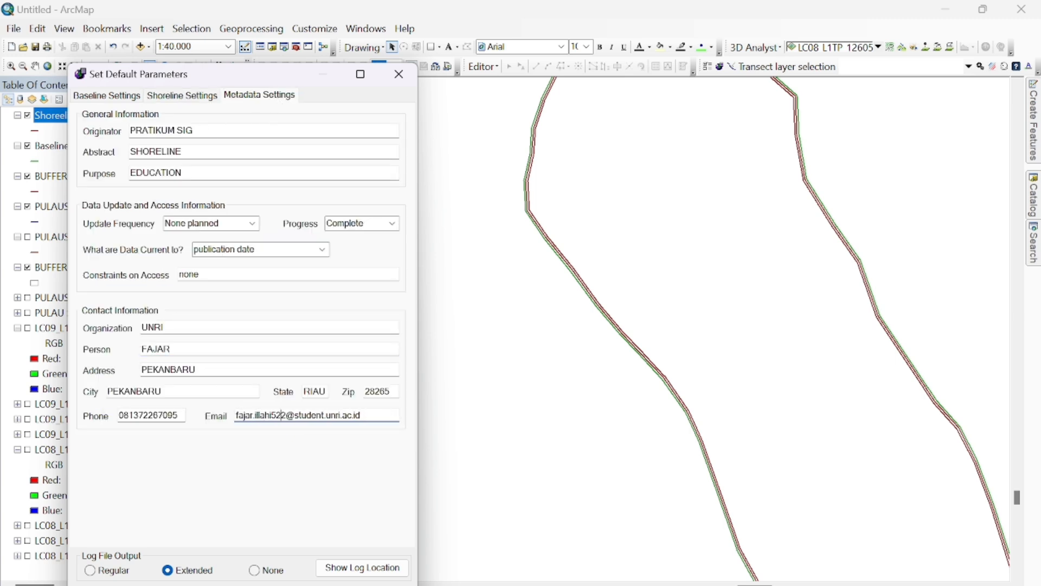
key("Right")
key("BackSpace")
type("17")
Step: Replace the contact phone number in the metadata and apply the default parameters
left_click(179, 415)
key("BackSpace")
key("BackSpace")
key("BackSpace")
key("BackSpace")
key("BackSpace")
key("BackSpace")
key("BackSpace")
key("BackSpace")
key("BackSpace")
key("BackSpace")
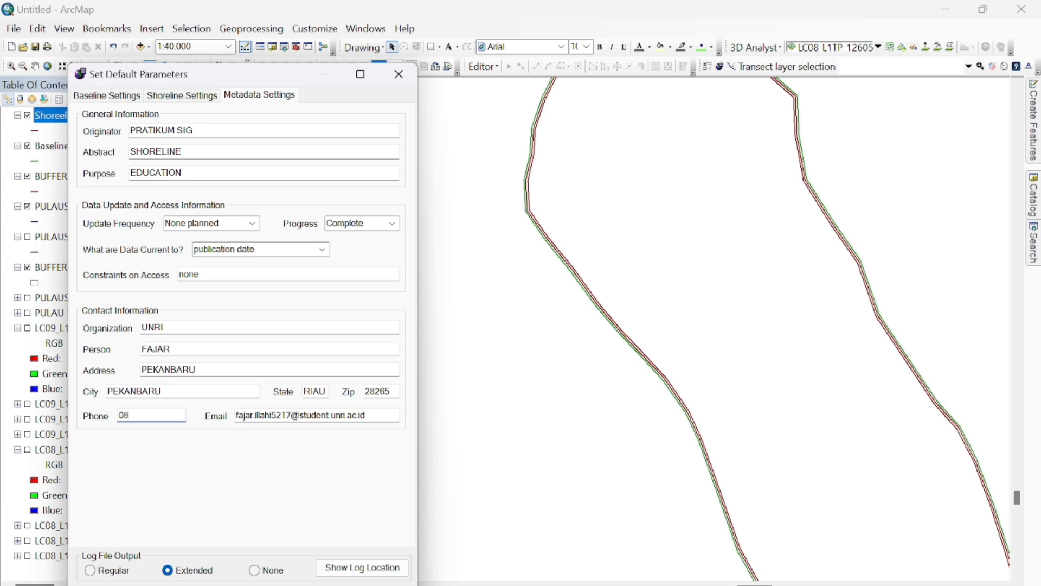
type("5311071")
left_click(326, 585)
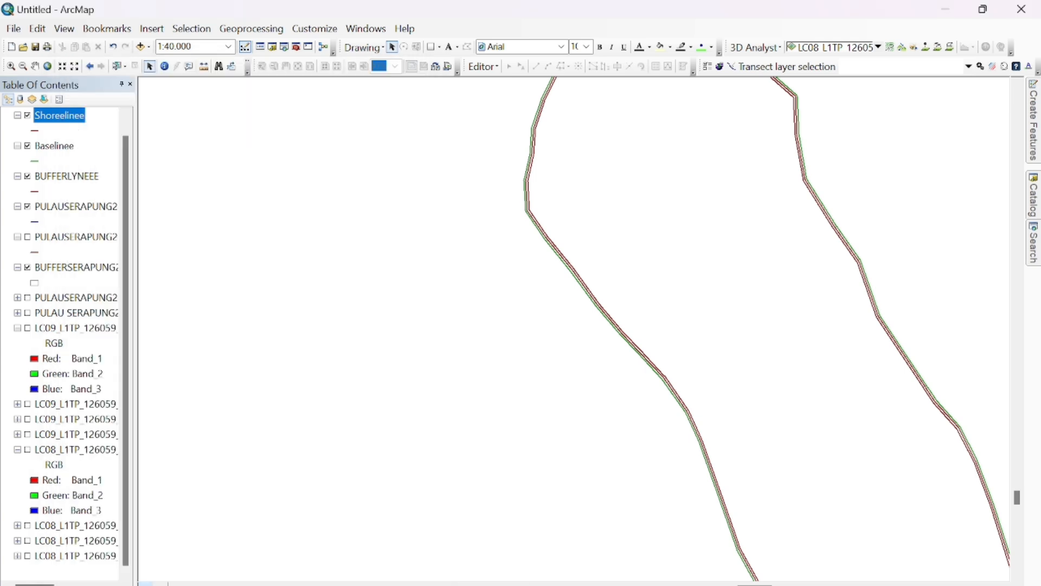
Step: Cast transects into a new transect layer named Transekkkk
left_click(732, 67)
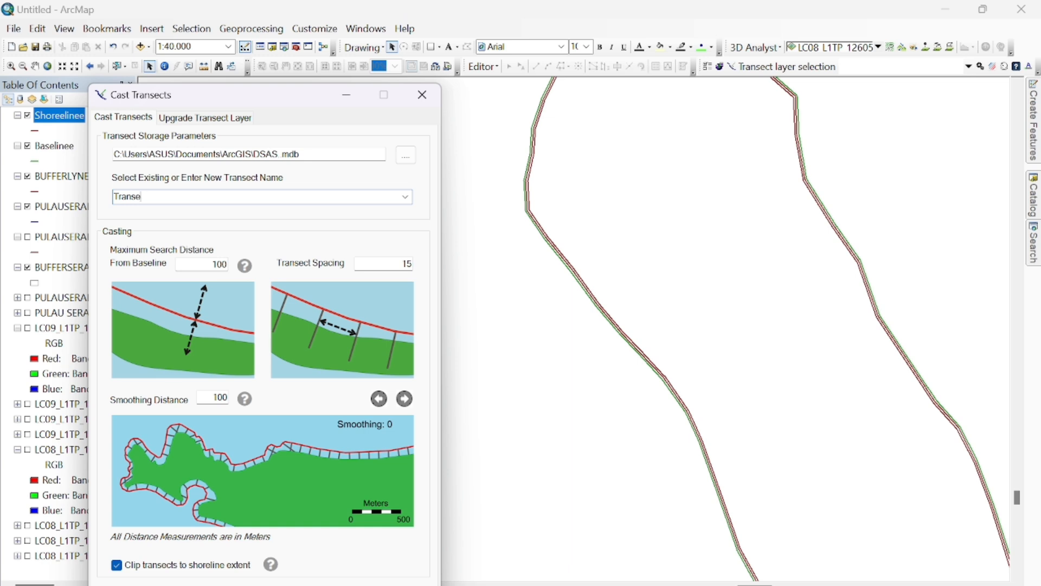
type("kkkk")
left_click(399, 578)
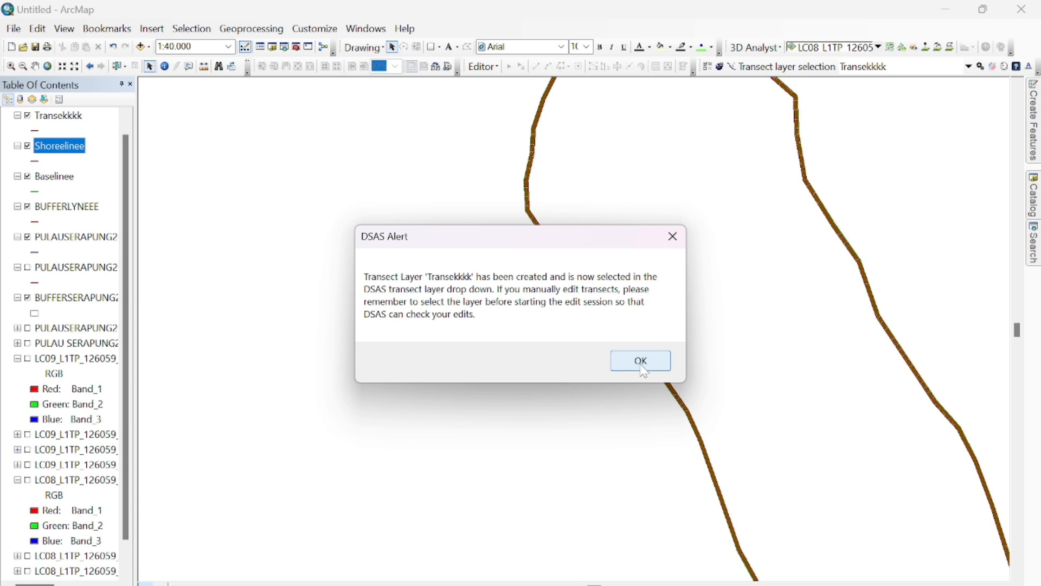
left_click(641, 364)
Step: Calculate the NSM and EPR shoreline change statistics for Transekkkk, displaying NSM with the color ramp
scroll(648, 362, "down", 1)
scroll(642, 332, "up", 3)
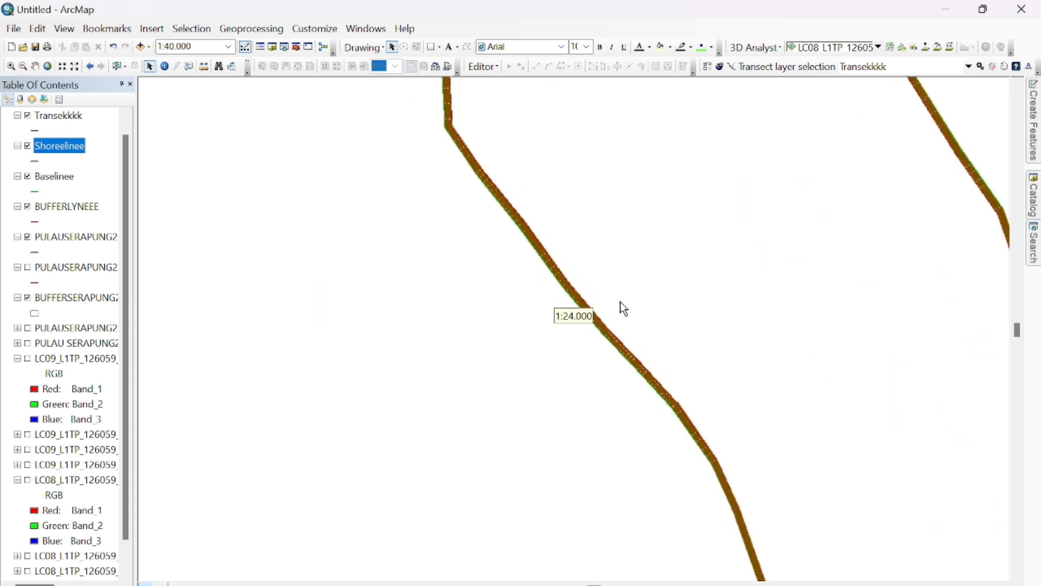
scroll(651, 274, "up", 3)
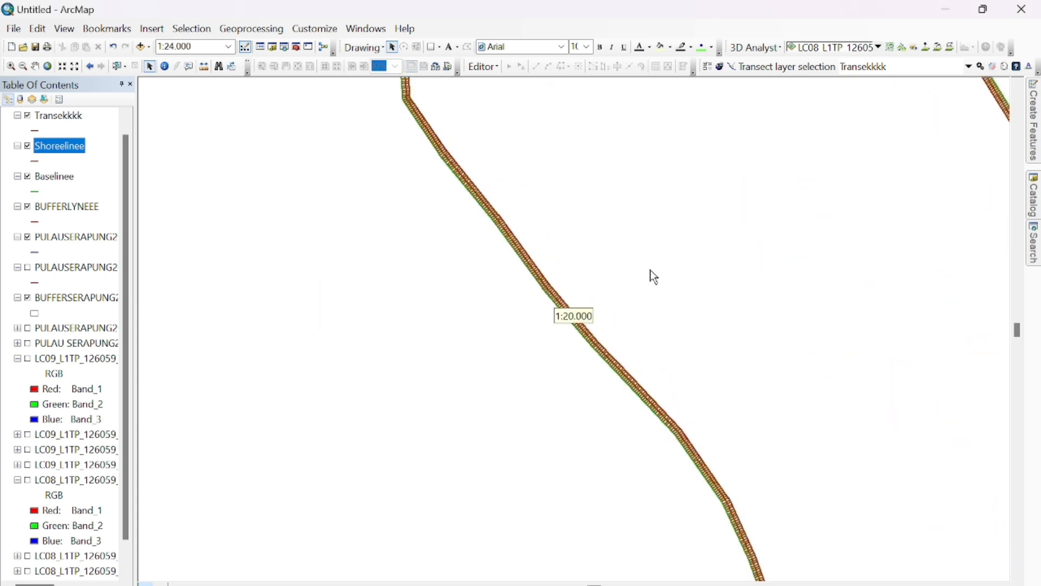
scroll(583, 358, "down", 1)
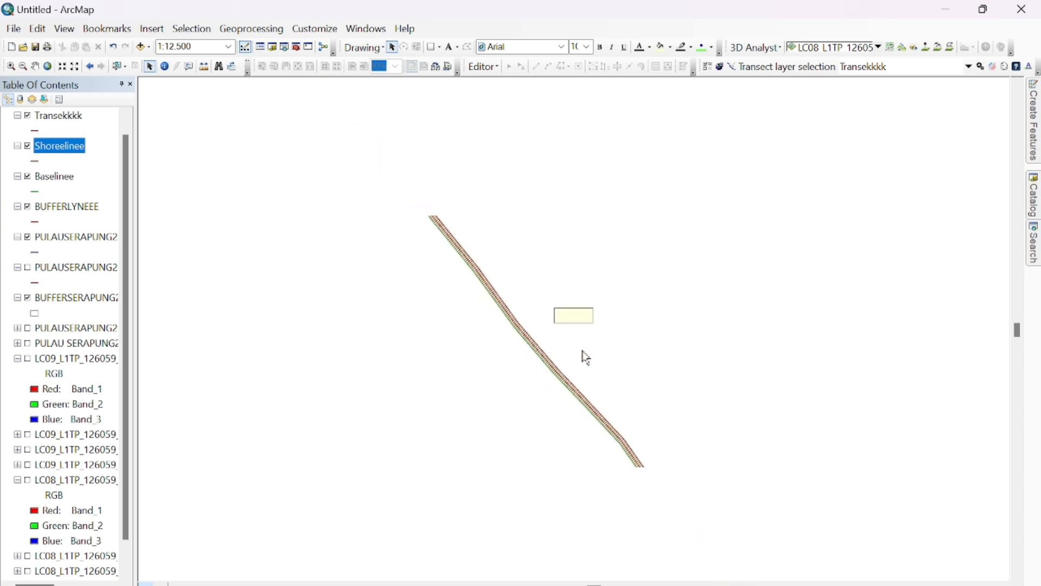
scroll(523, 309, "down", 2)
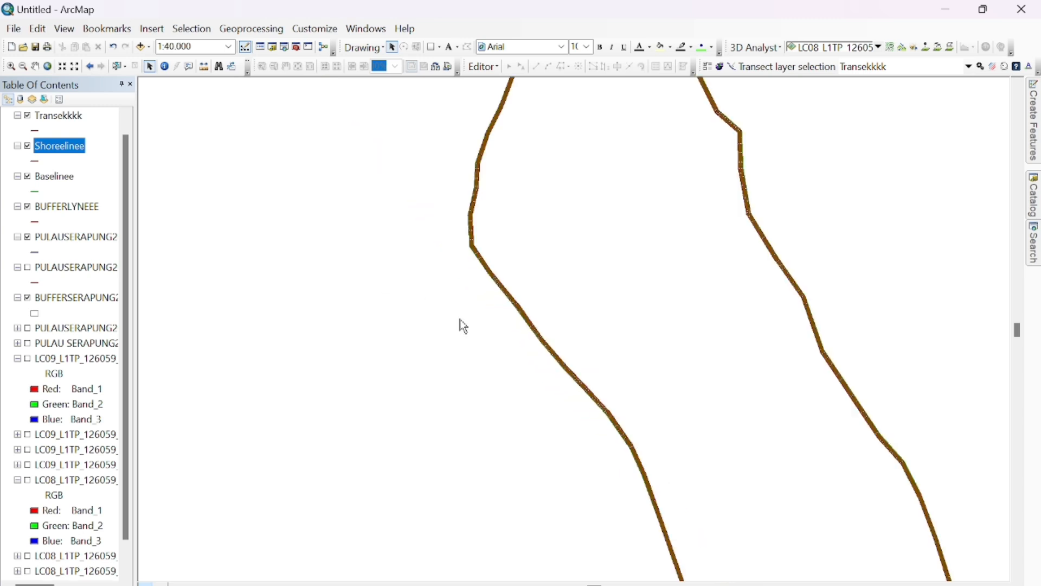
left_click(993, 67)
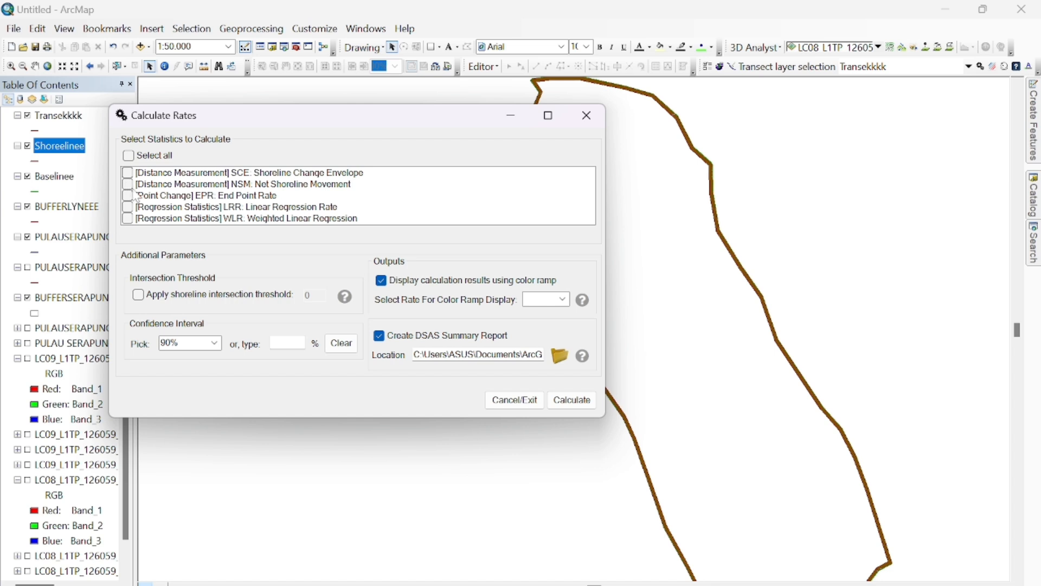
left_click(135, 186)
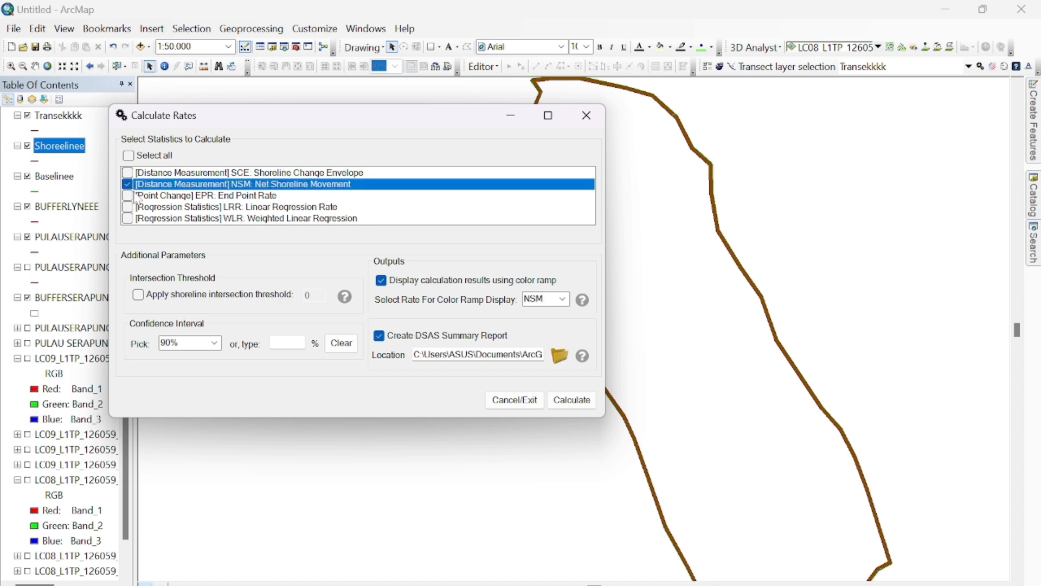
left_click(137, 196)
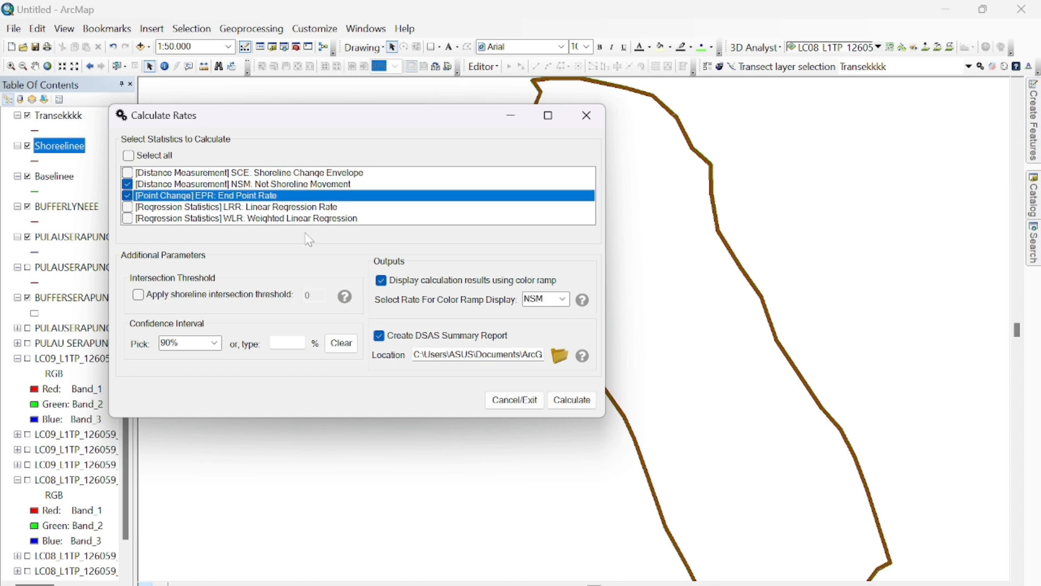
left_click(572, 400)
Step: Run the rate calculation again with EPR as the color ramp display, and close the dialog
left_click(564, 299)
left_click(541, 328)
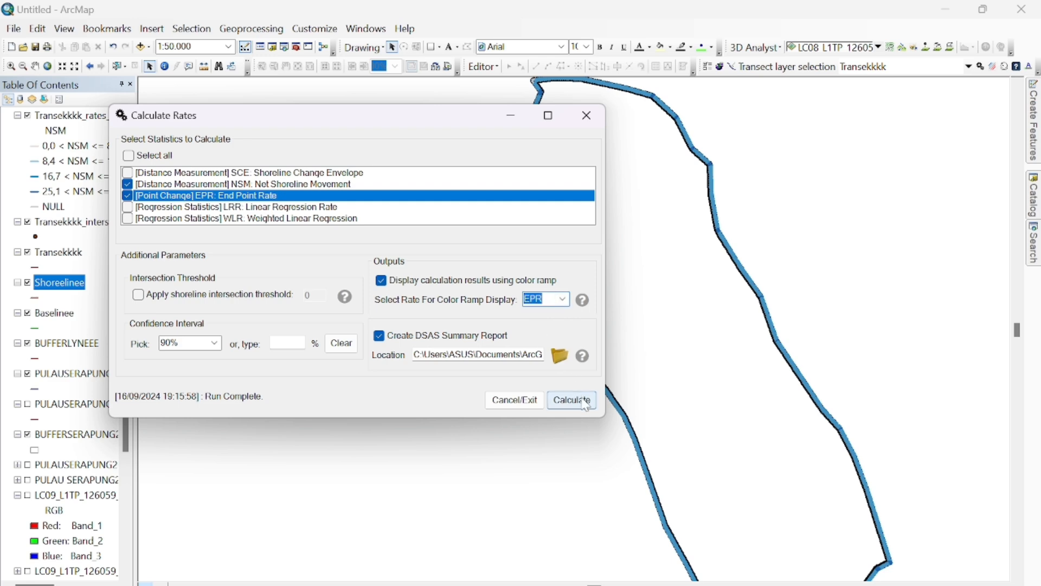
left_click(587, 405)
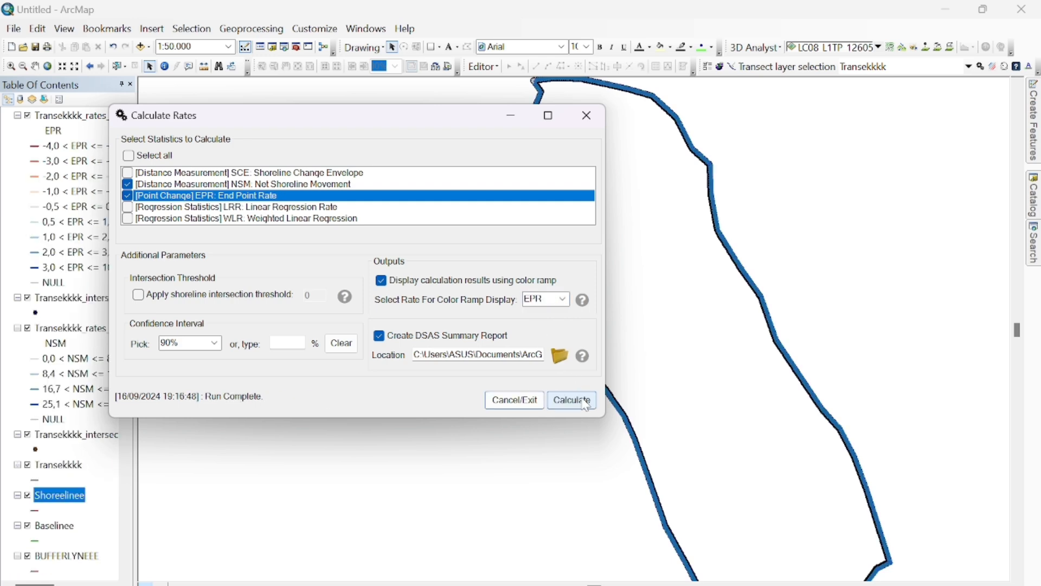
left_click(511, 402)
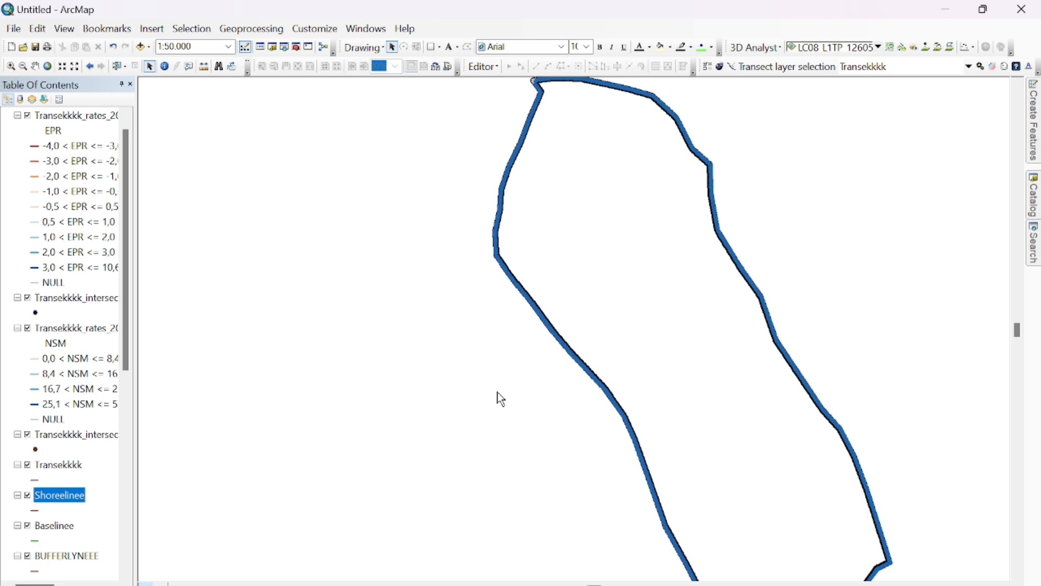
Step: Switch to the page layout and turn on the LC09 RGB satellite image layer
scroll(137, 406, "down", 2)
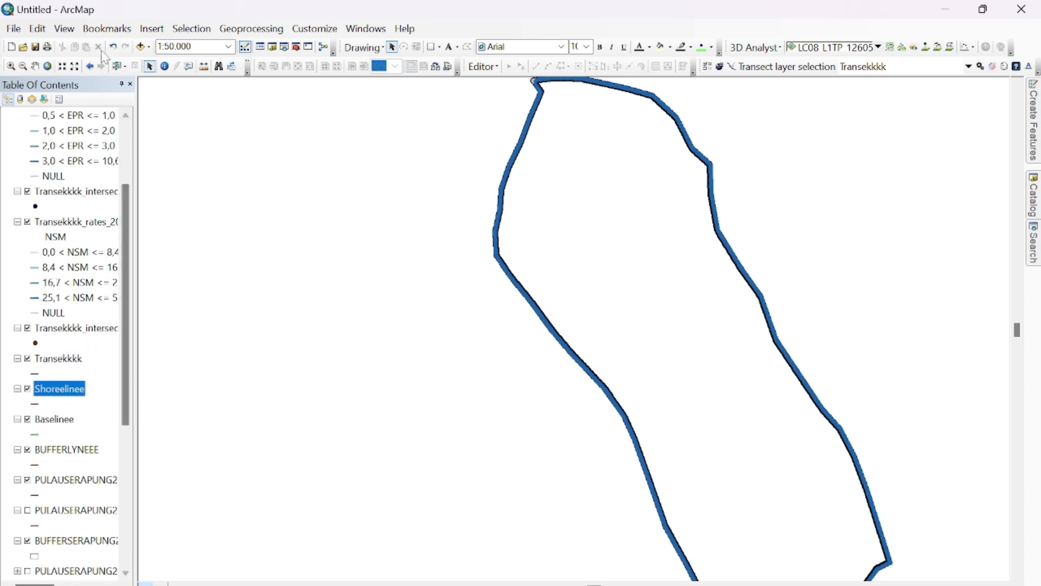
left_click(63, 29)
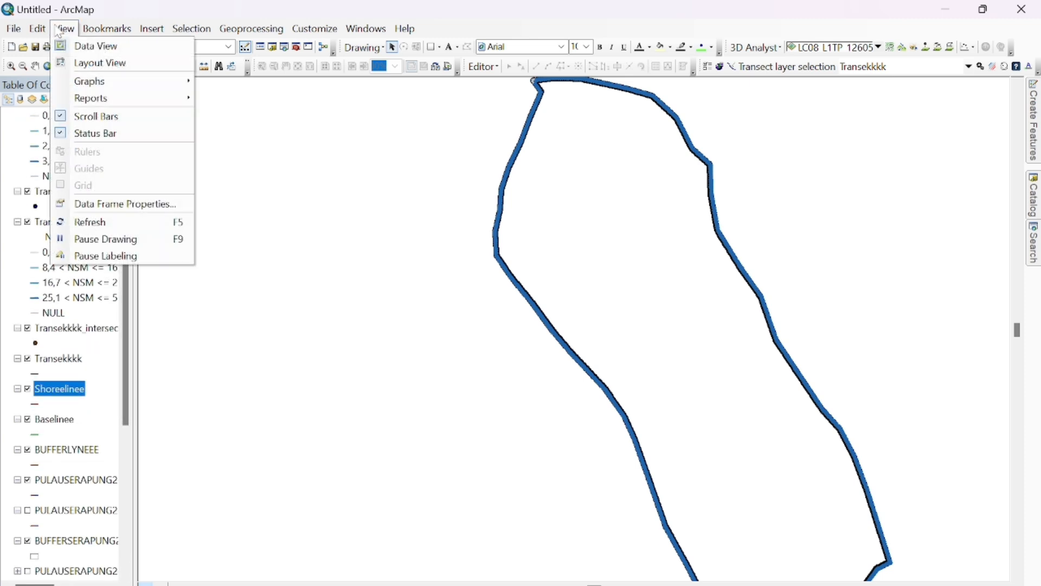
left_click(92, 70)
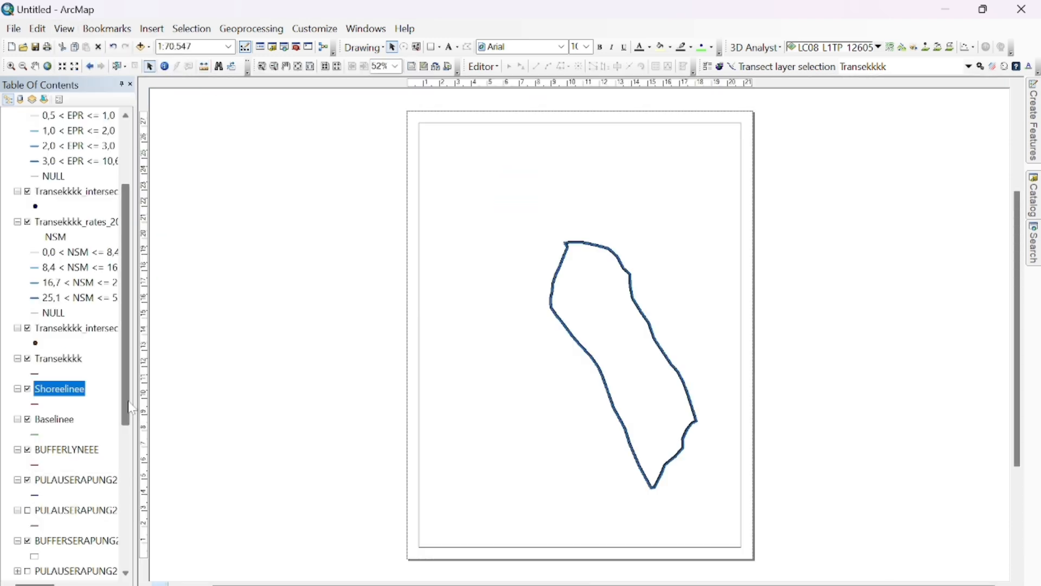
scroll(131, 431, "down", 1)
scroll(132, 431, "down", 2)
left_click(27, 450)
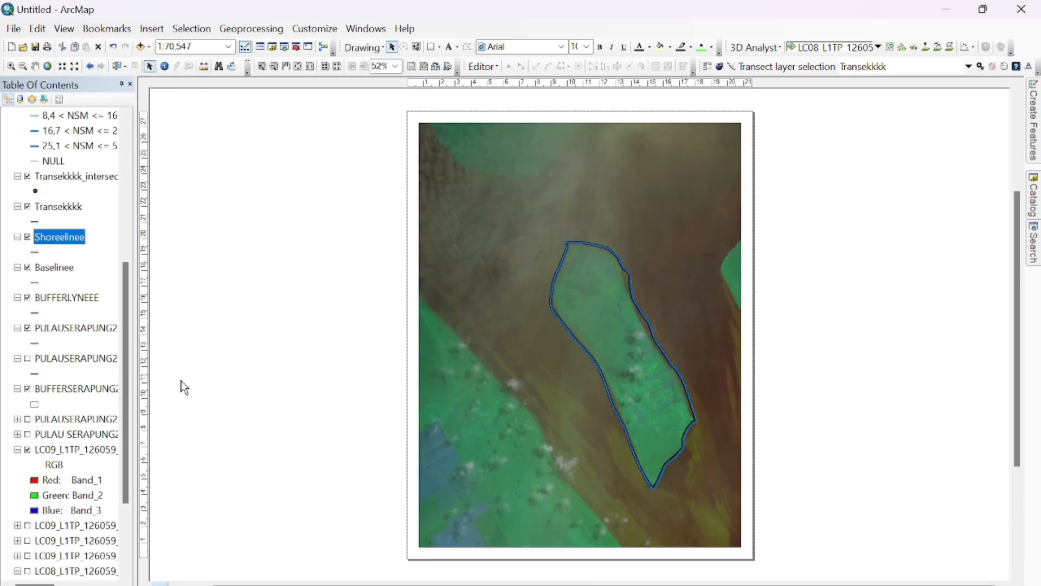
Step: Zoom the layout's map in on the island so that it fills more of the page
scroll(128, 387, "up", 6)
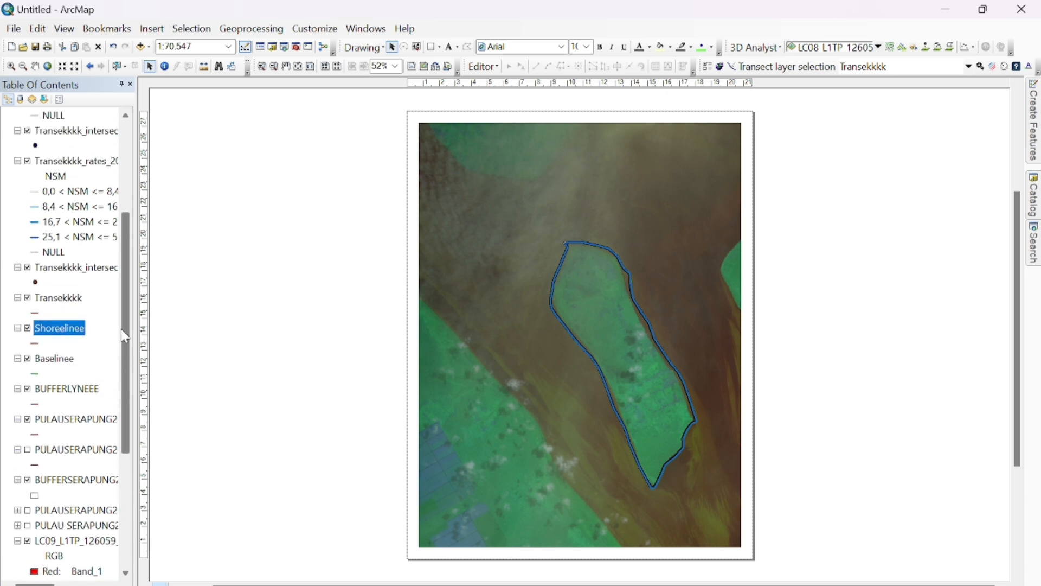
left_click(11, 66)
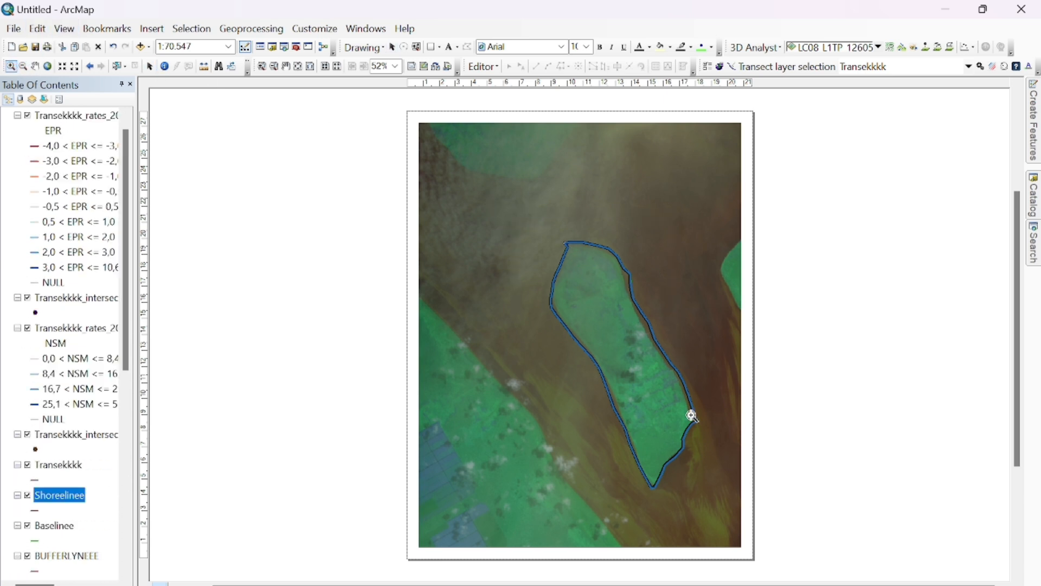
left_click_drag(720, 492, 731, 515)
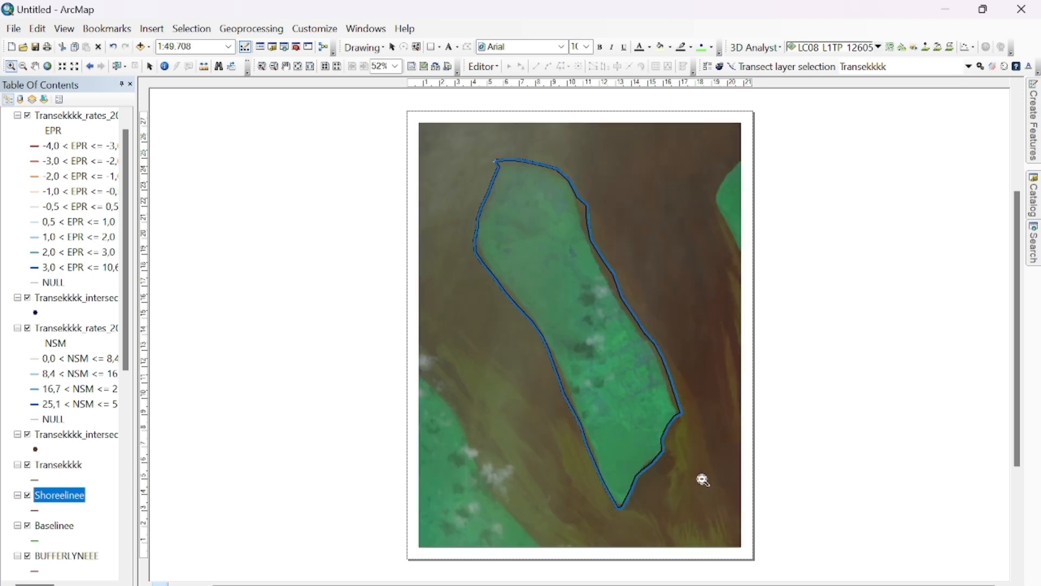